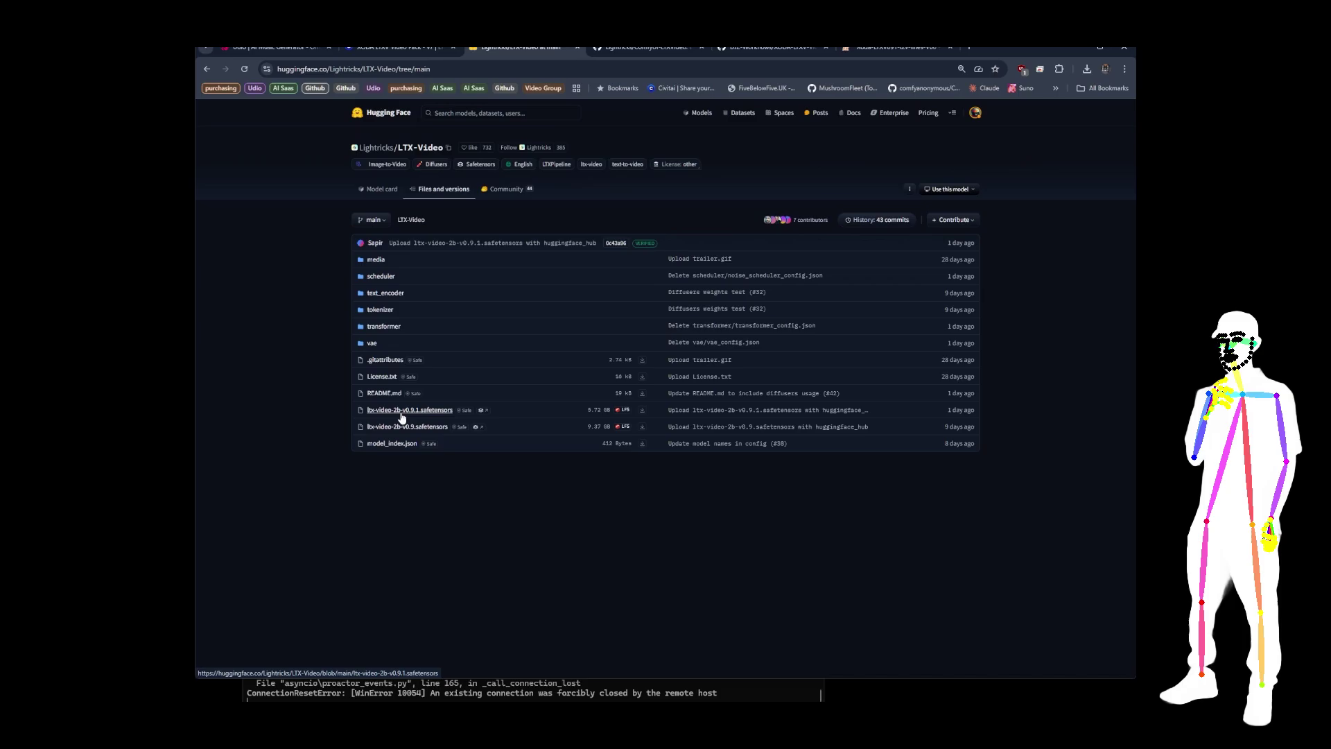
Step: Switch from the Hugging Face LTX-Video files list to the GitHub ComfyUI-LTXVideo tab
key("ctrl+Tab")
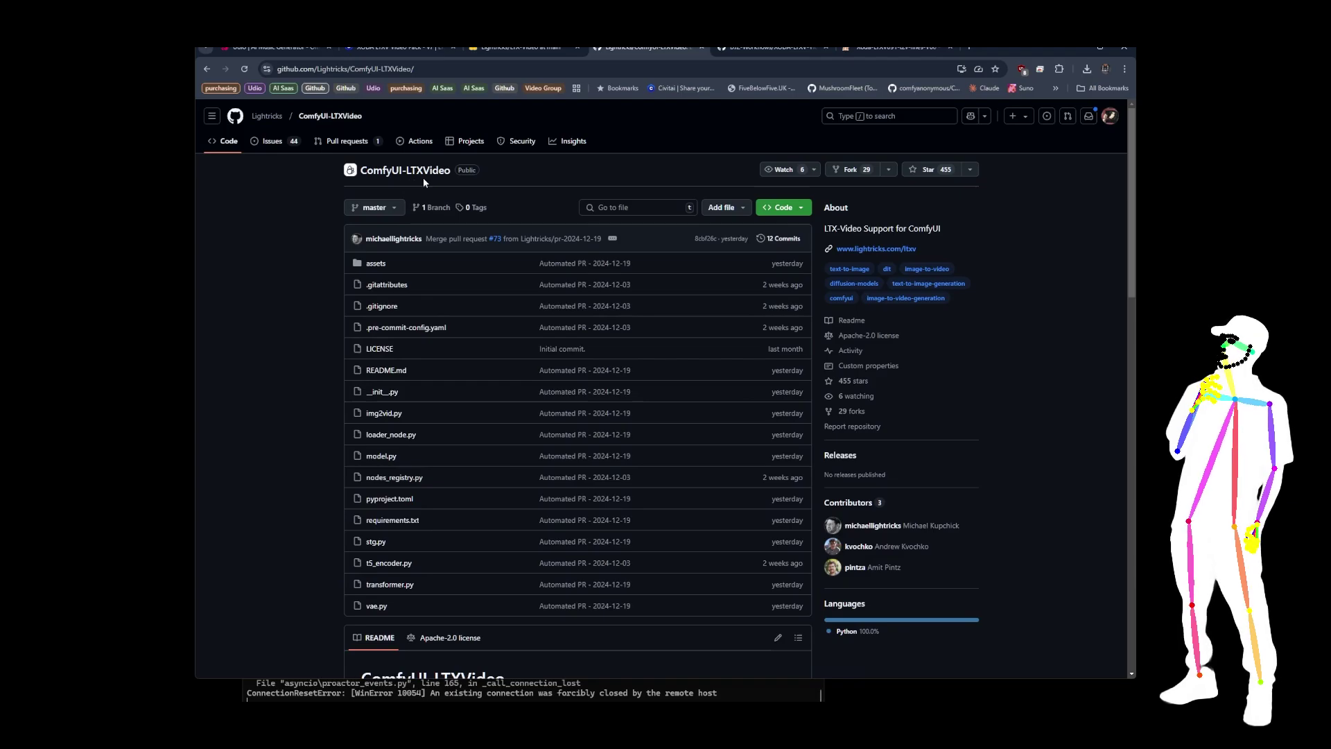
Step: Scroll to the README's 19.12.2024 Update list, highlight its five items, then the STG support entry
scroll(529, 270, "down", 6)
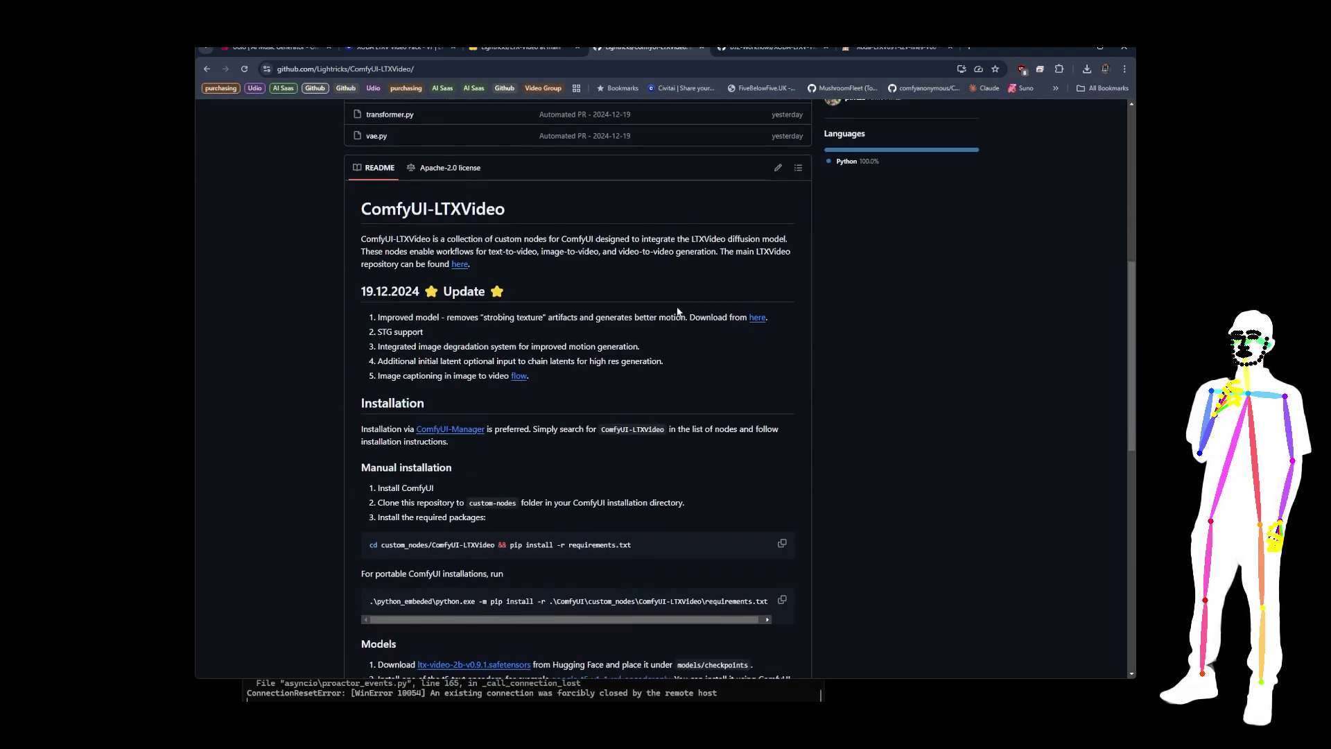
scroll(678, 312, "down", 1)
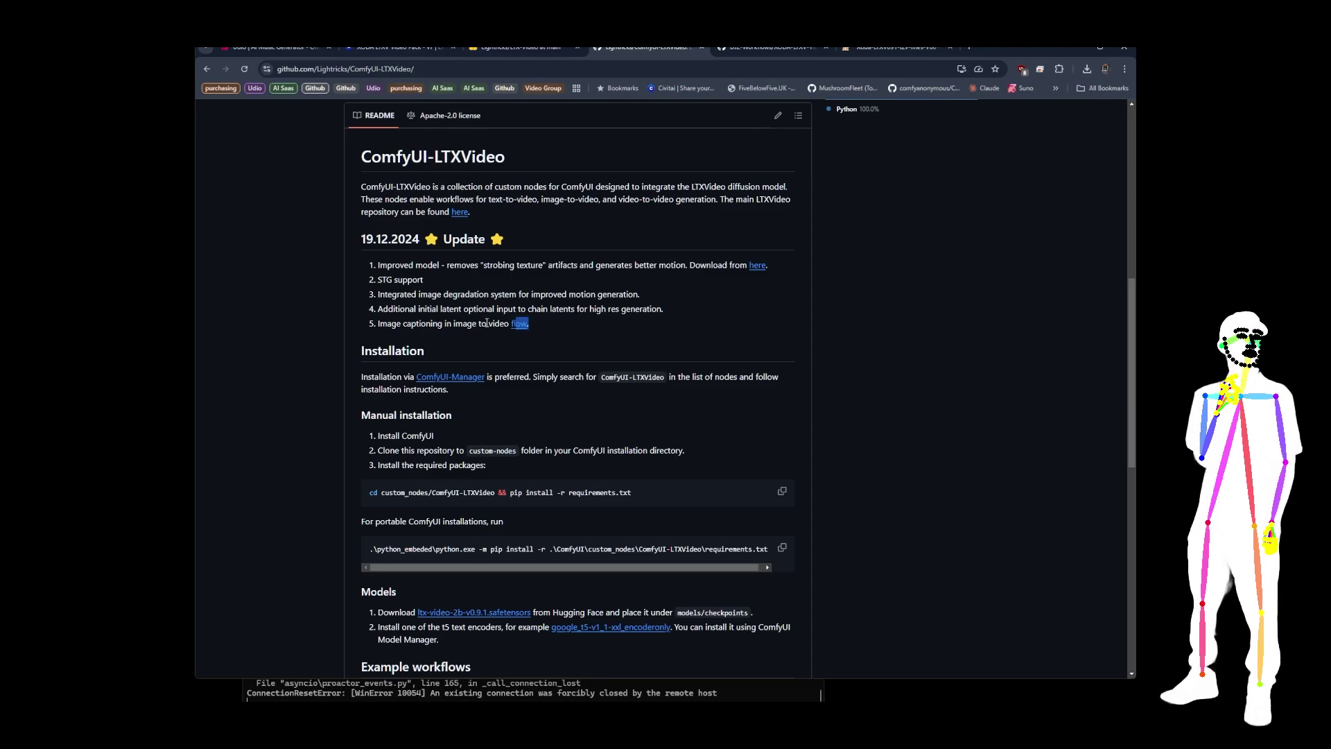
left_click_drag(486, 323, 361, 273)
left_click(506, 280)
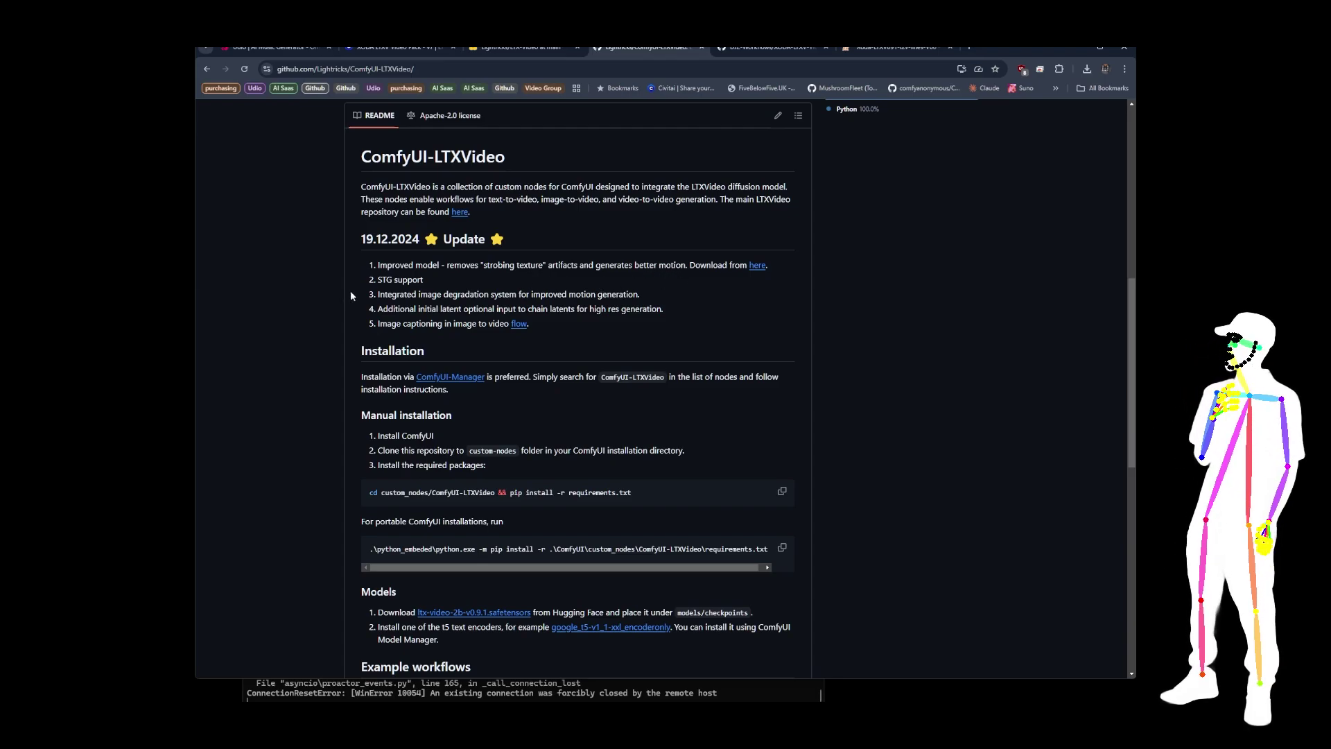
left_click_drag(426, 281, 377, 281)
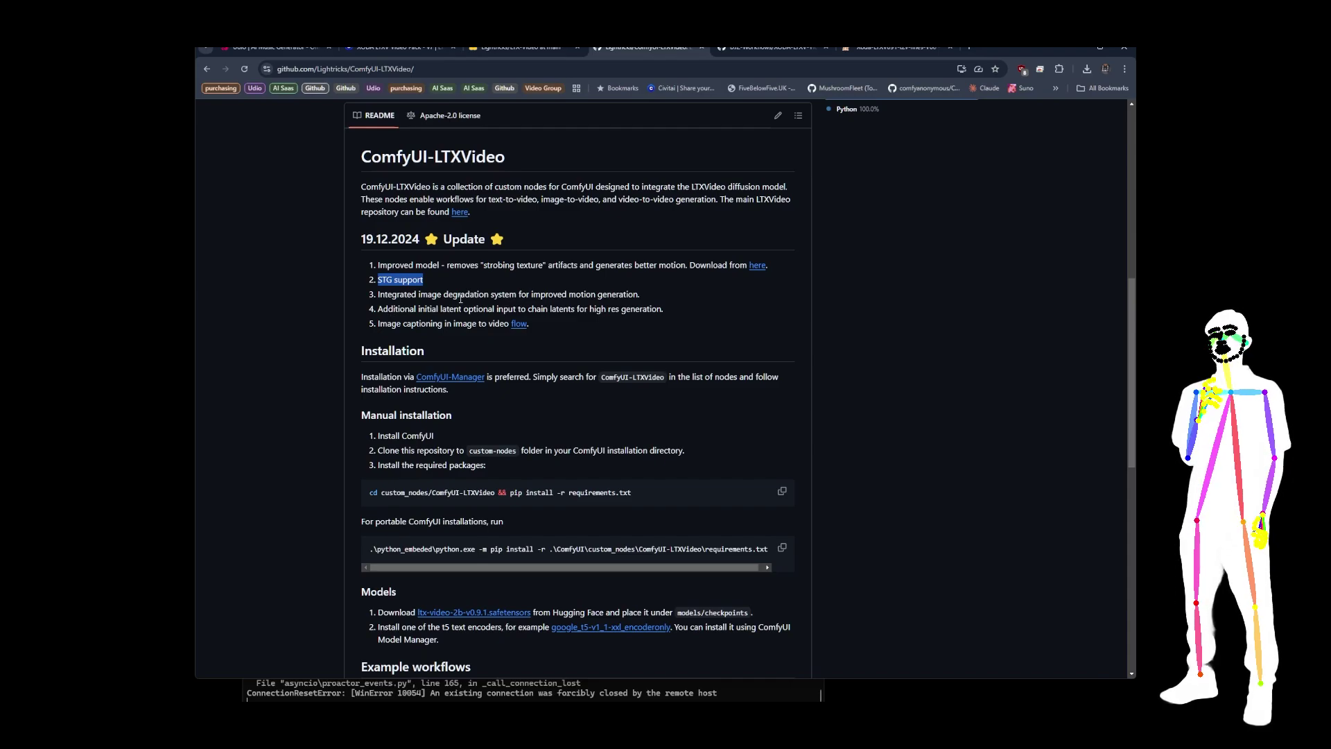
Step: Open the LTXV 0.9.1 t2v workflow and inspect its Model Configurator: 768×512, 73 frames, 25 fps
left_click(892, 47)
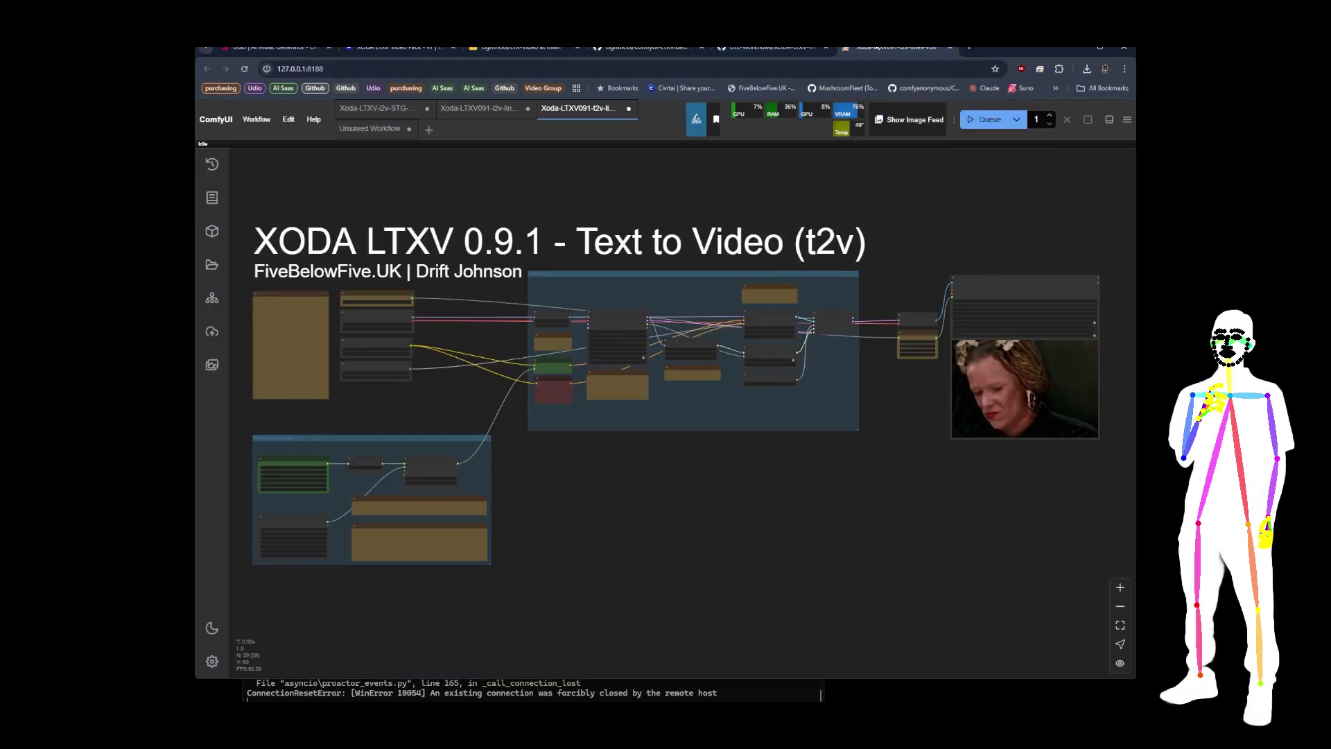
scroll(400, 332, "up", 8)
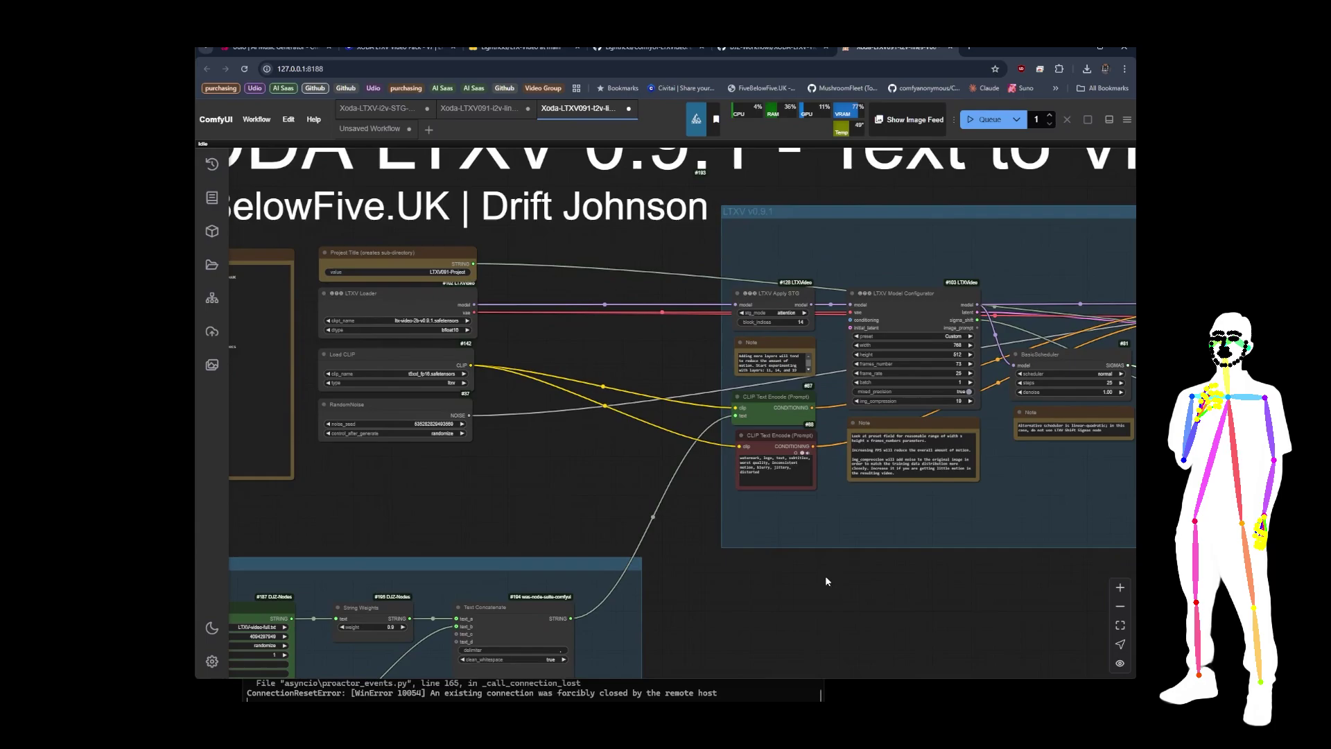
left_click_drag(825, 581, 570, 586)
scroll(638, 398, "up", 5)
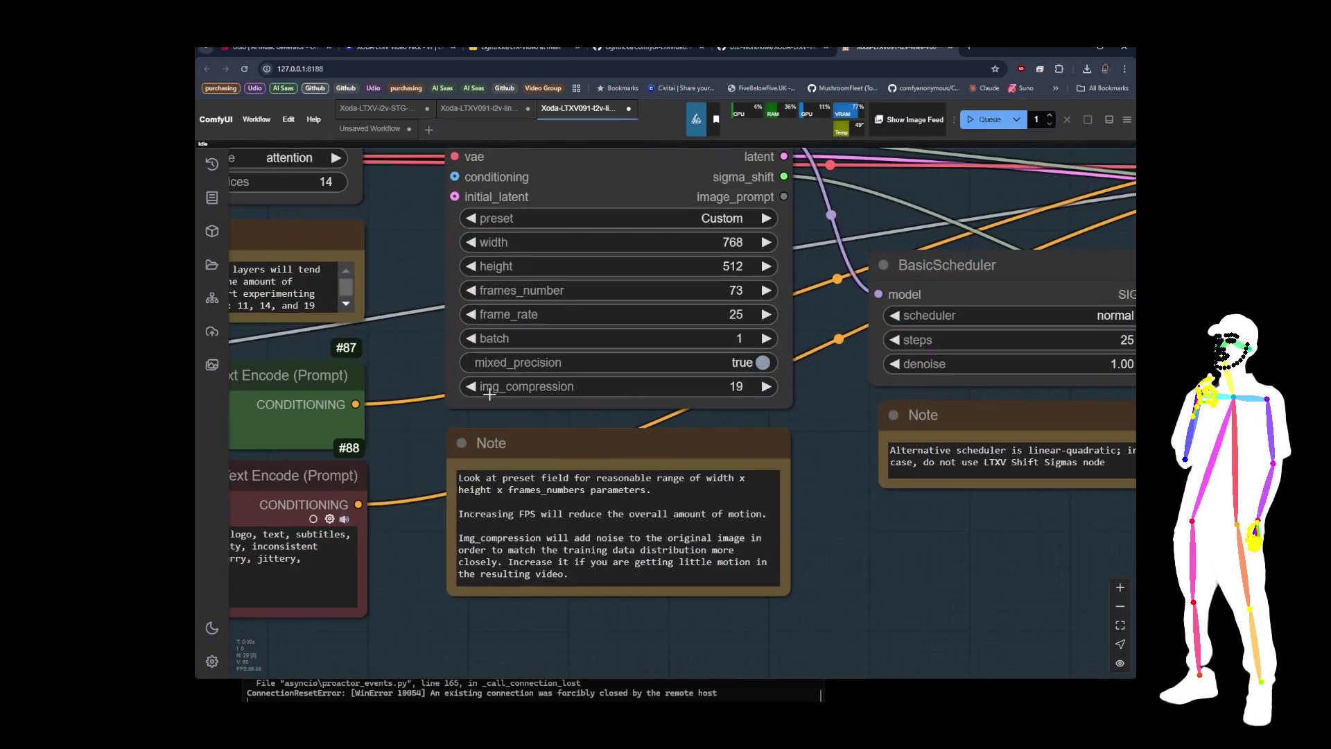
scroll(811, 426, "down", 2)
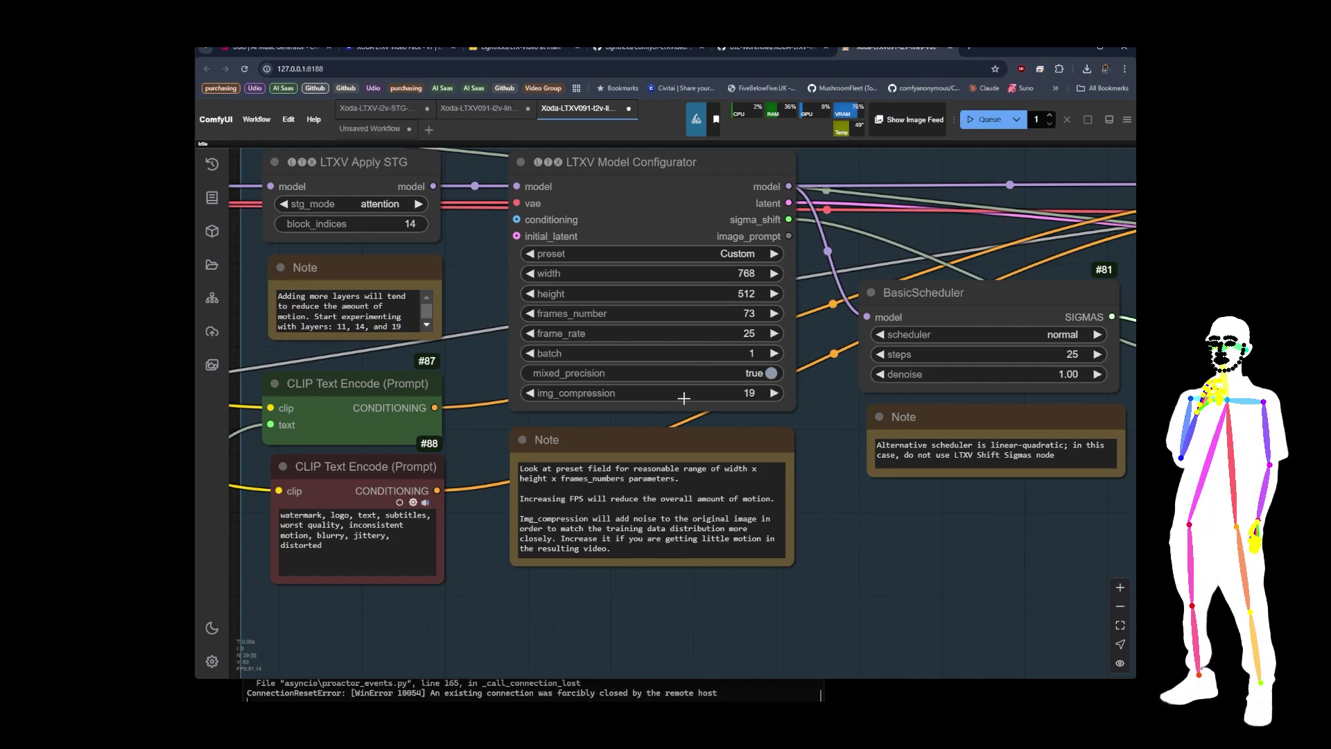
scroll(735, 378, "up", 4)
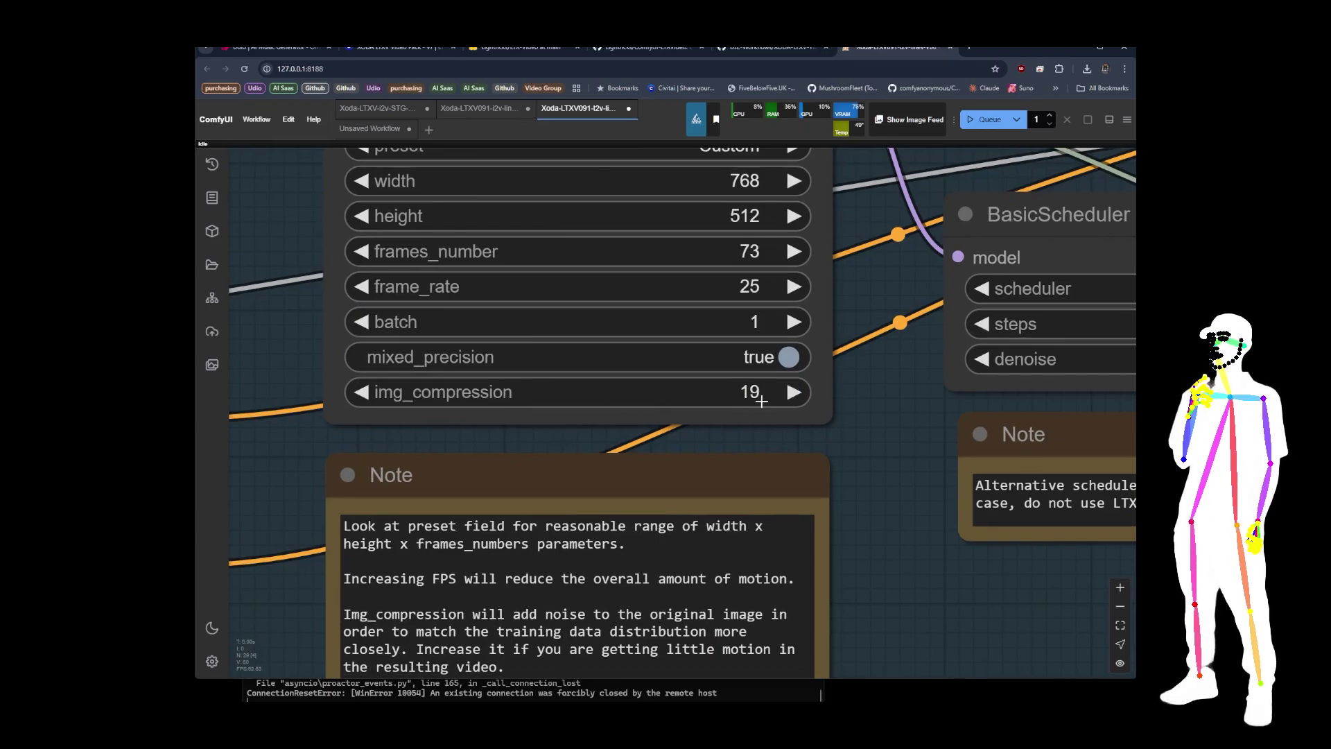
scroll(733, 399, "down", 5)
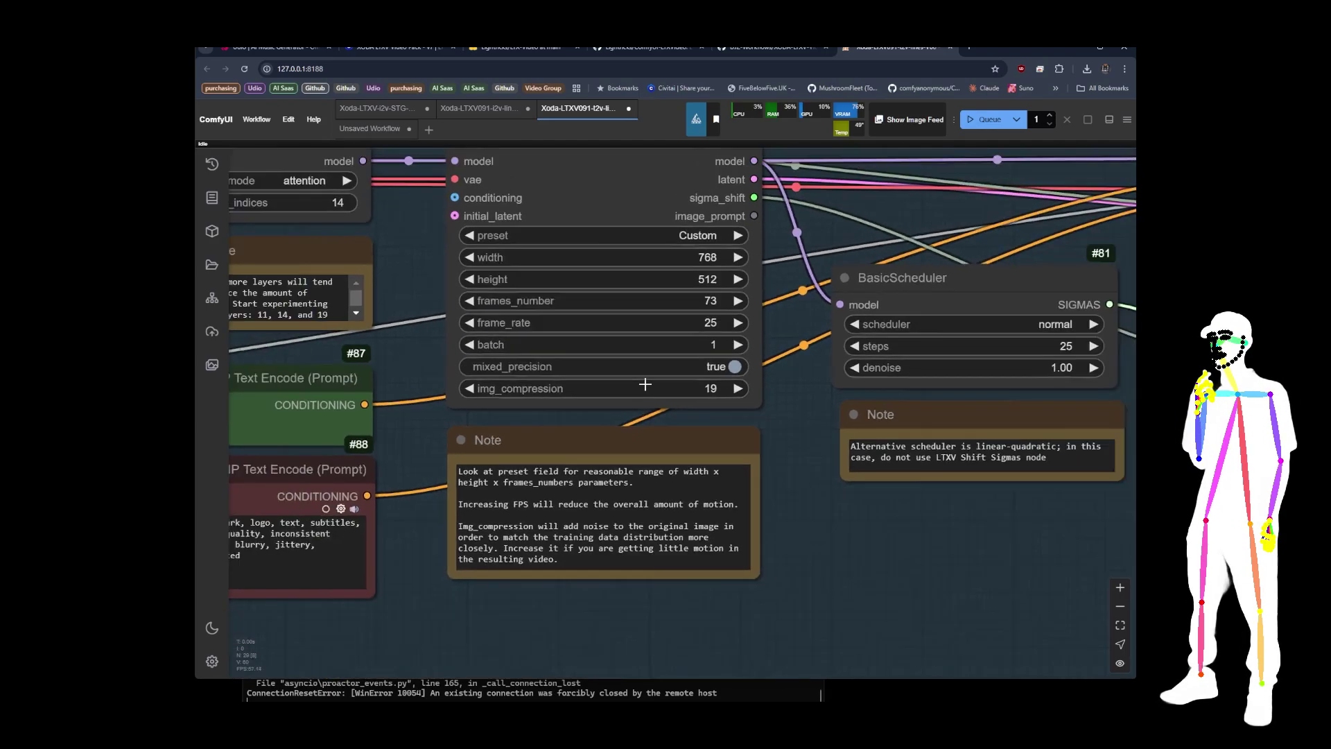
left_click(604, 444)
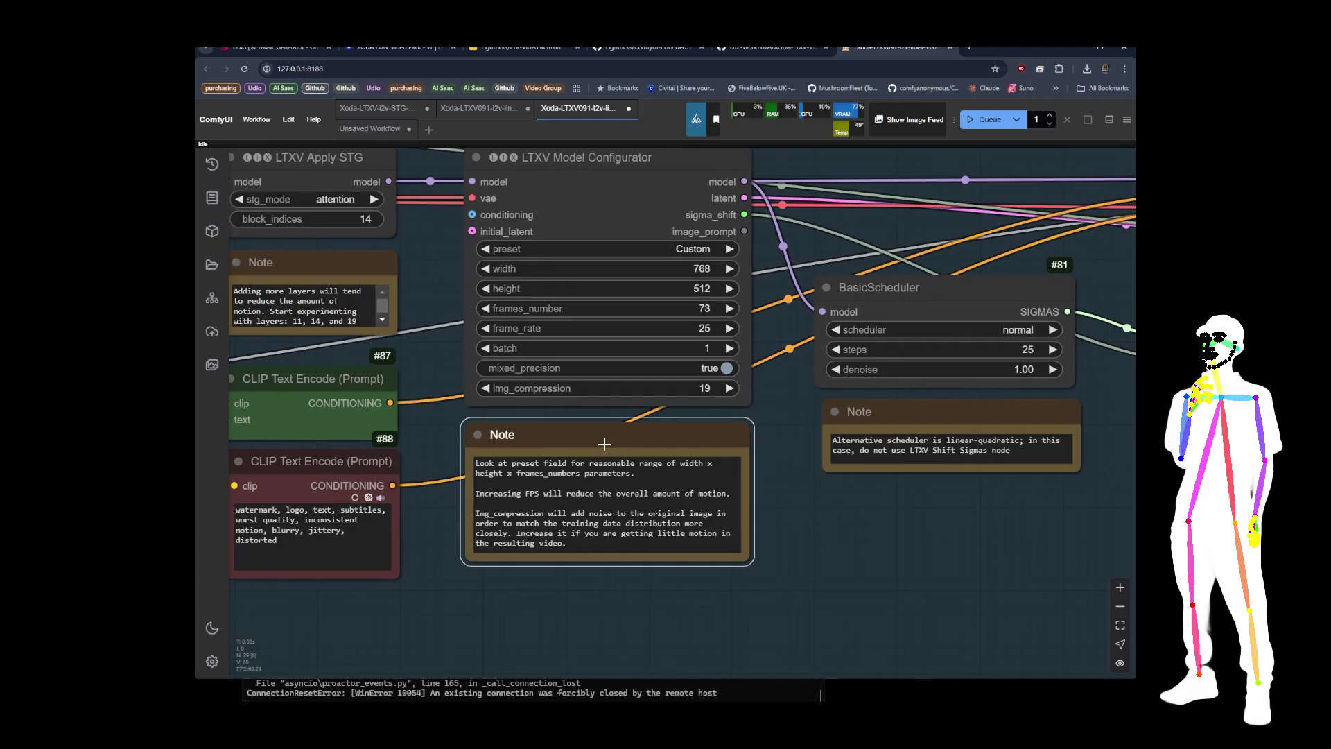
scroll(625, 440, "down", 12)
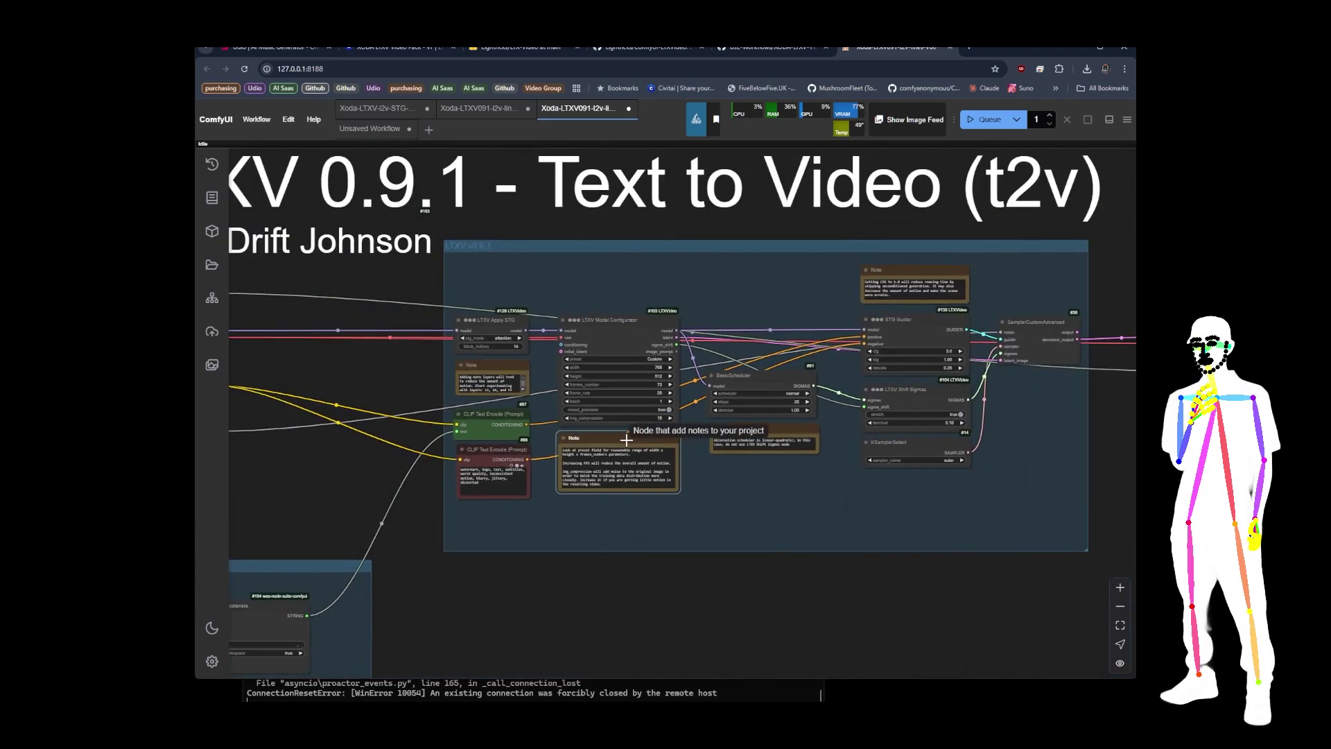
Step: Zoom in from the Prompt Management group to the CLIP Text Encode nodes
scroll(803, 190, "down", 3)
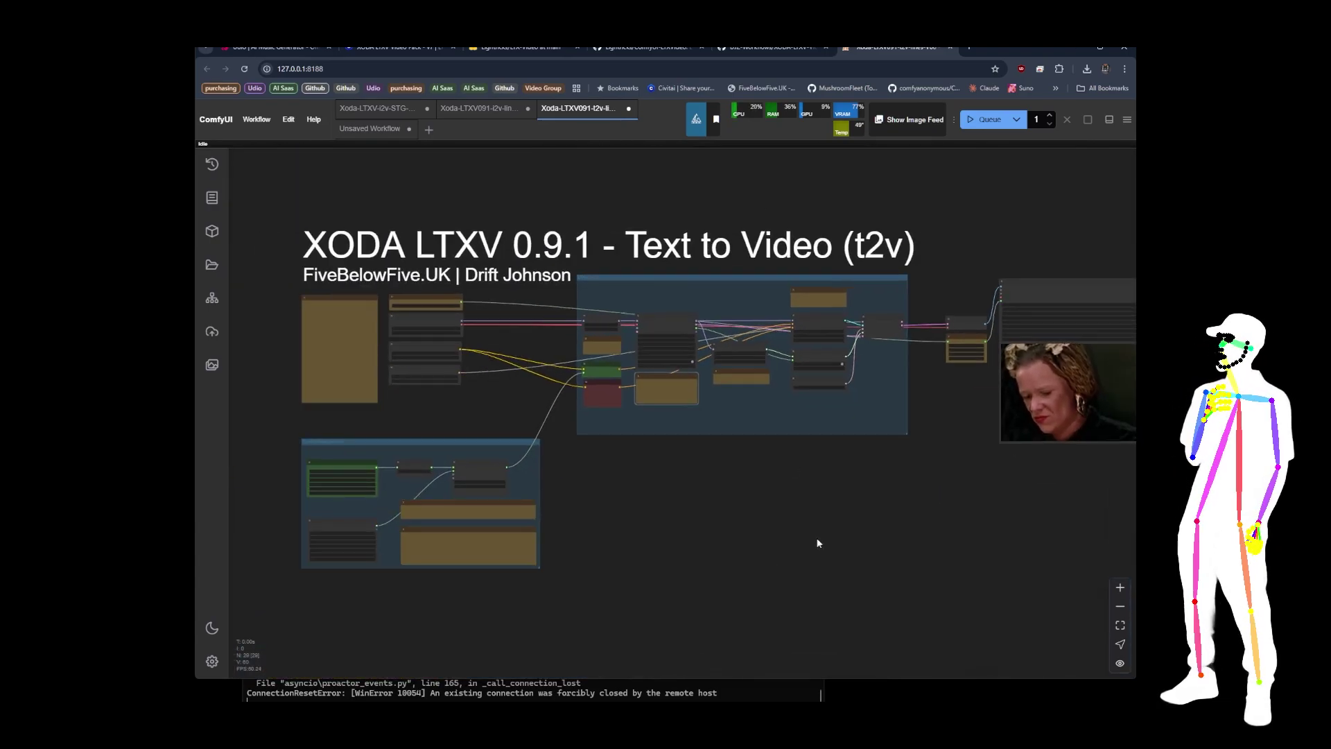
left_click_drag(818, 541, 779, 523)
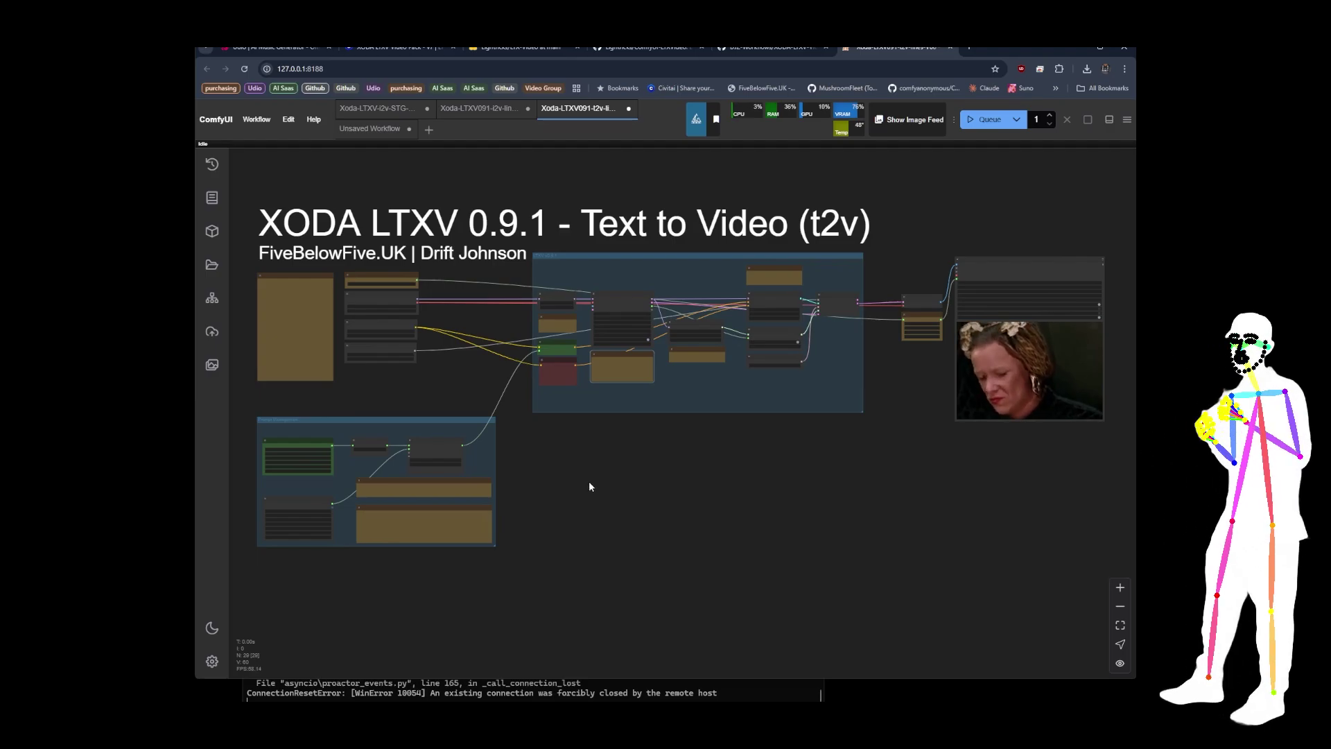
left_click_drag(600, 480, 734, 437)
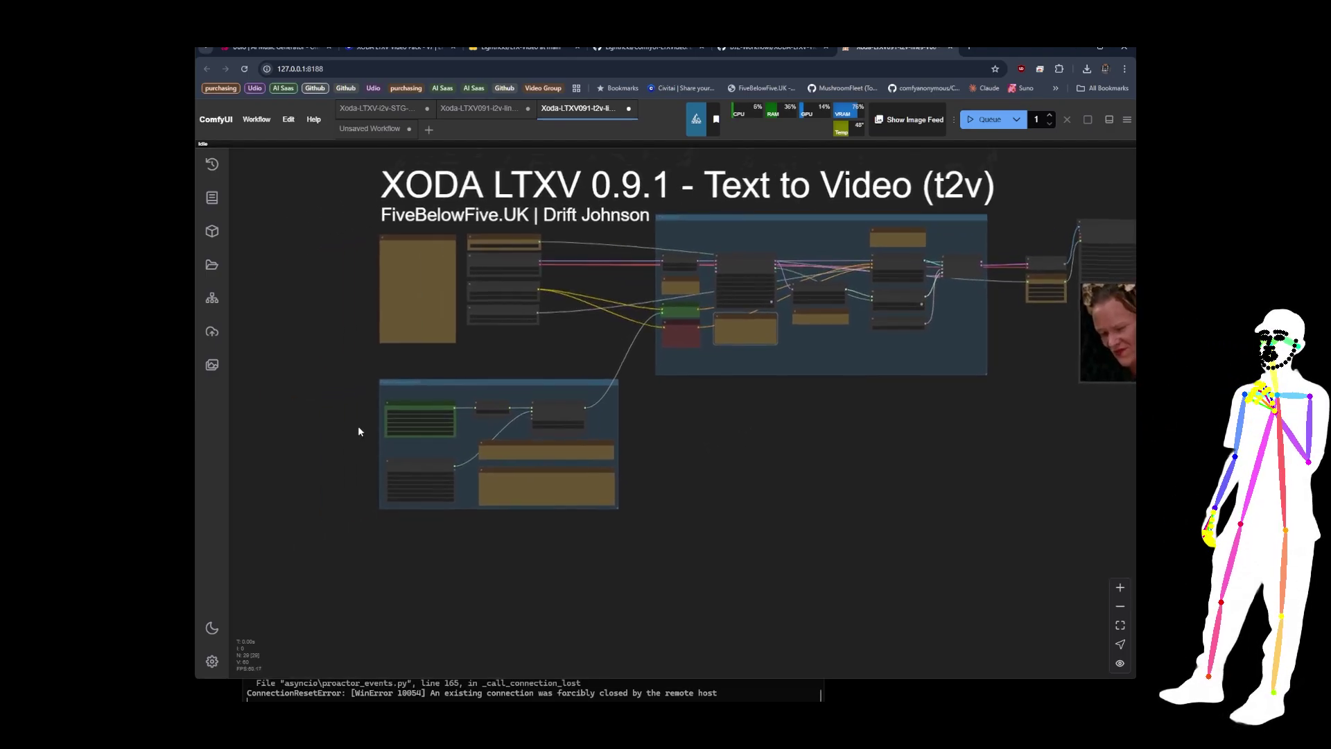
scroll(374, 428, "up", 10)
scroll(480, 411, "up", 3)
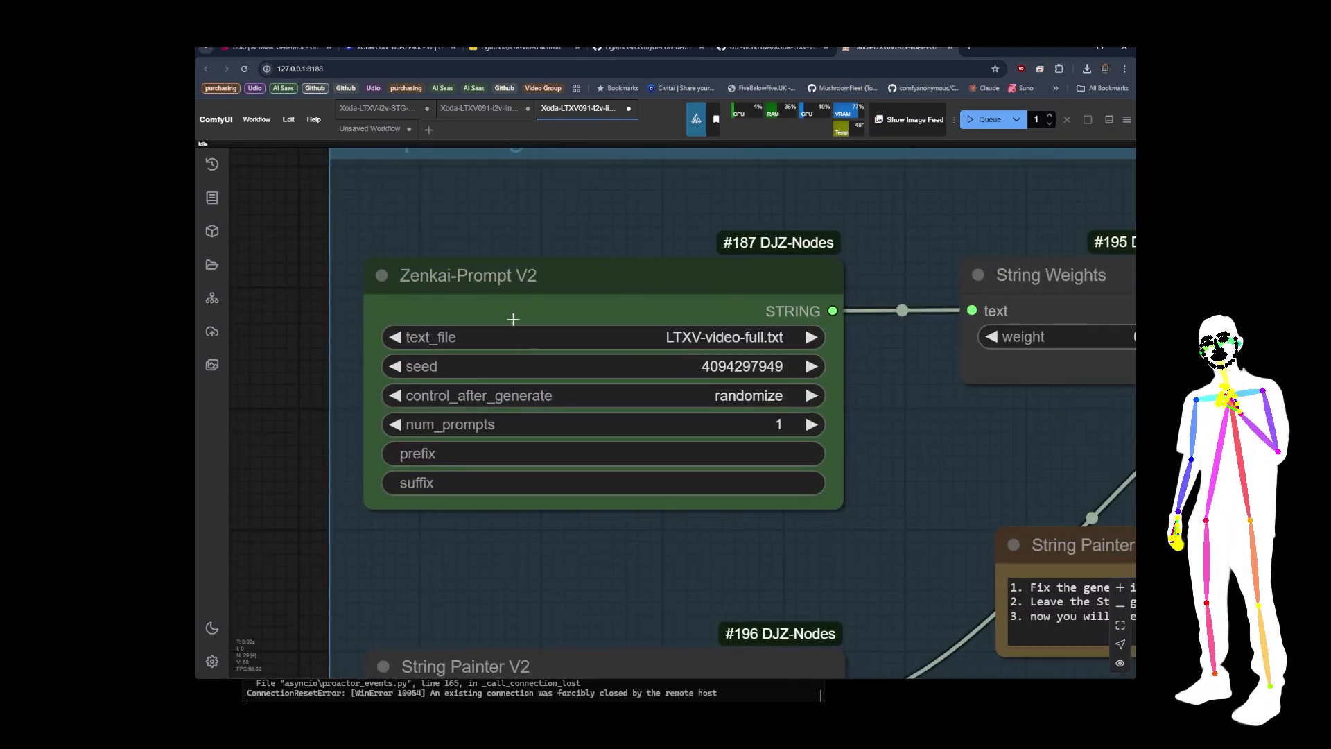
scroll(298, 264, "down", 5)
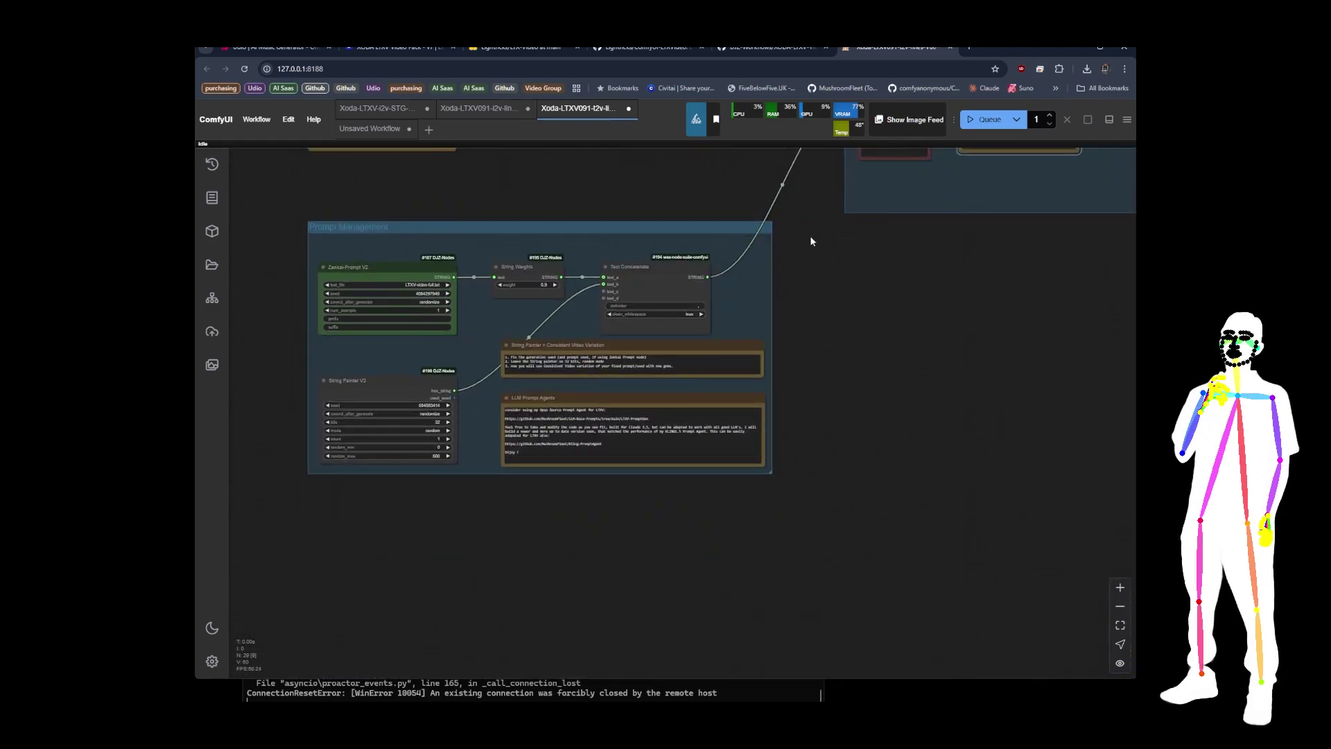
left_click_drag(810, 235, 631, 501)
scroll(630, 501, "down", 4)
scroll(632, 341, "up", 10)
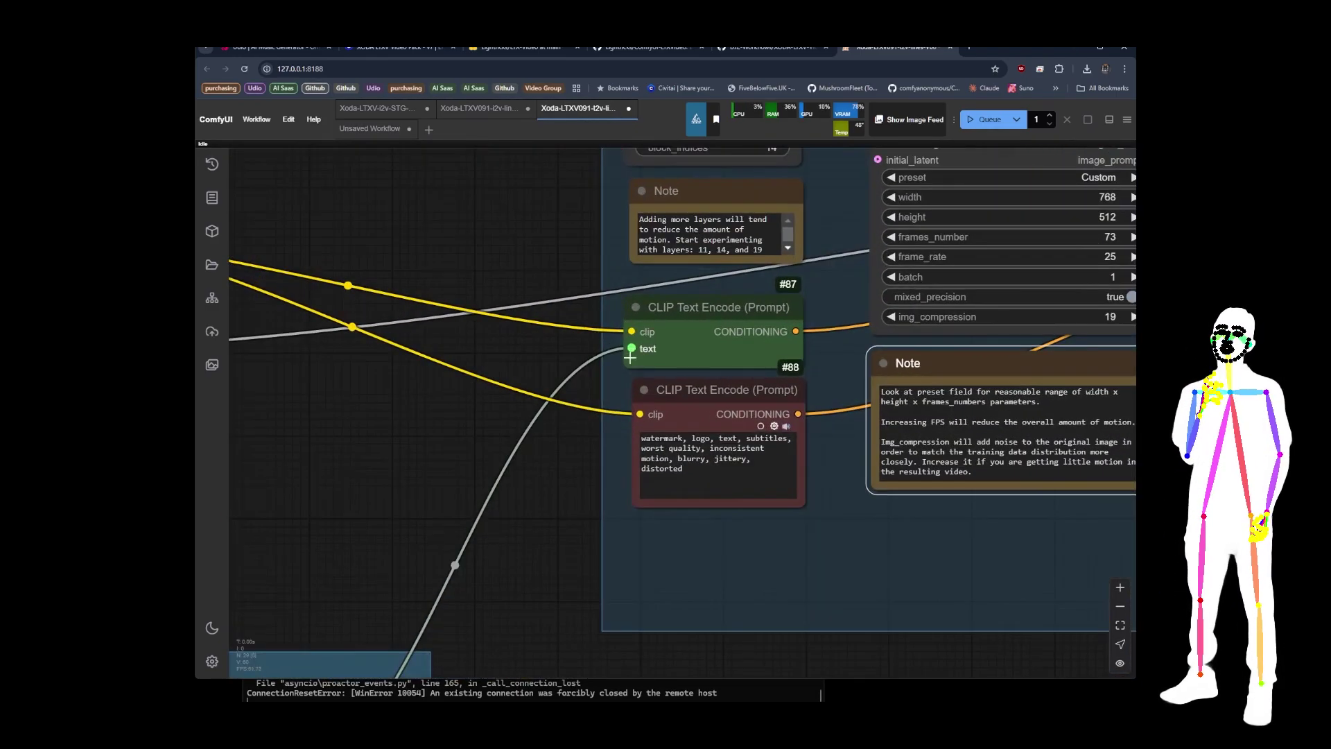
Step: Convert the text input of CLIP Text Encode #87 to a widget, then zoom back out
right_click(716, 342)
left_click(749, 554)
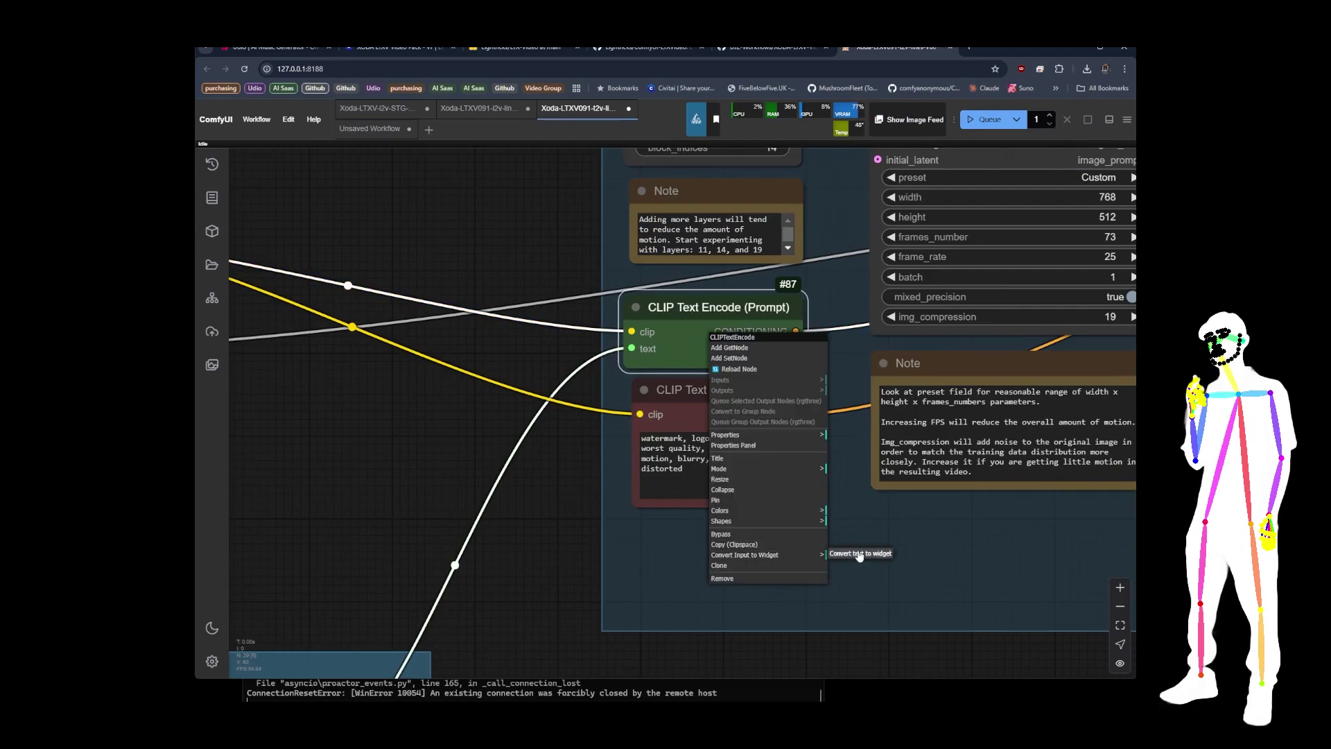
left_click(860, 555)
scroll(505, 326, "down", 5)
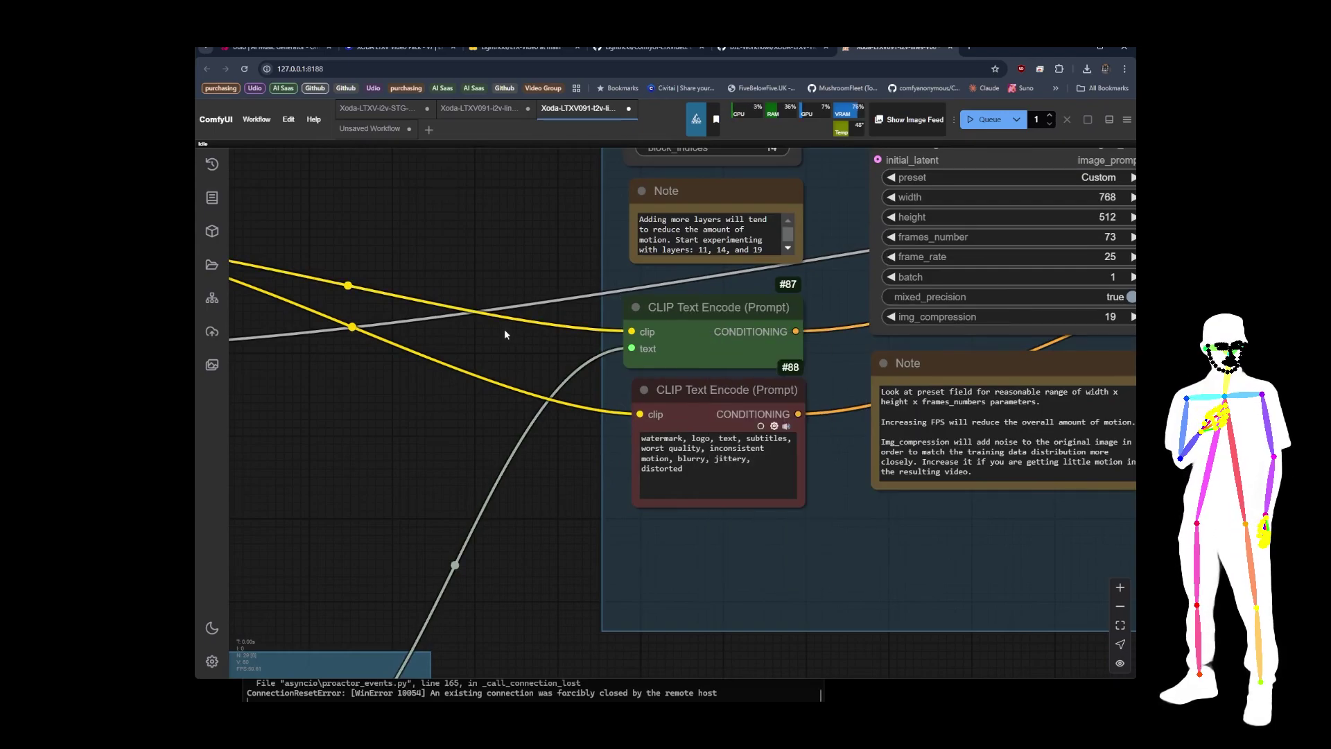
left_click_drag(645, 472, 626, 340)
scroll(627, 433, "up", 6)
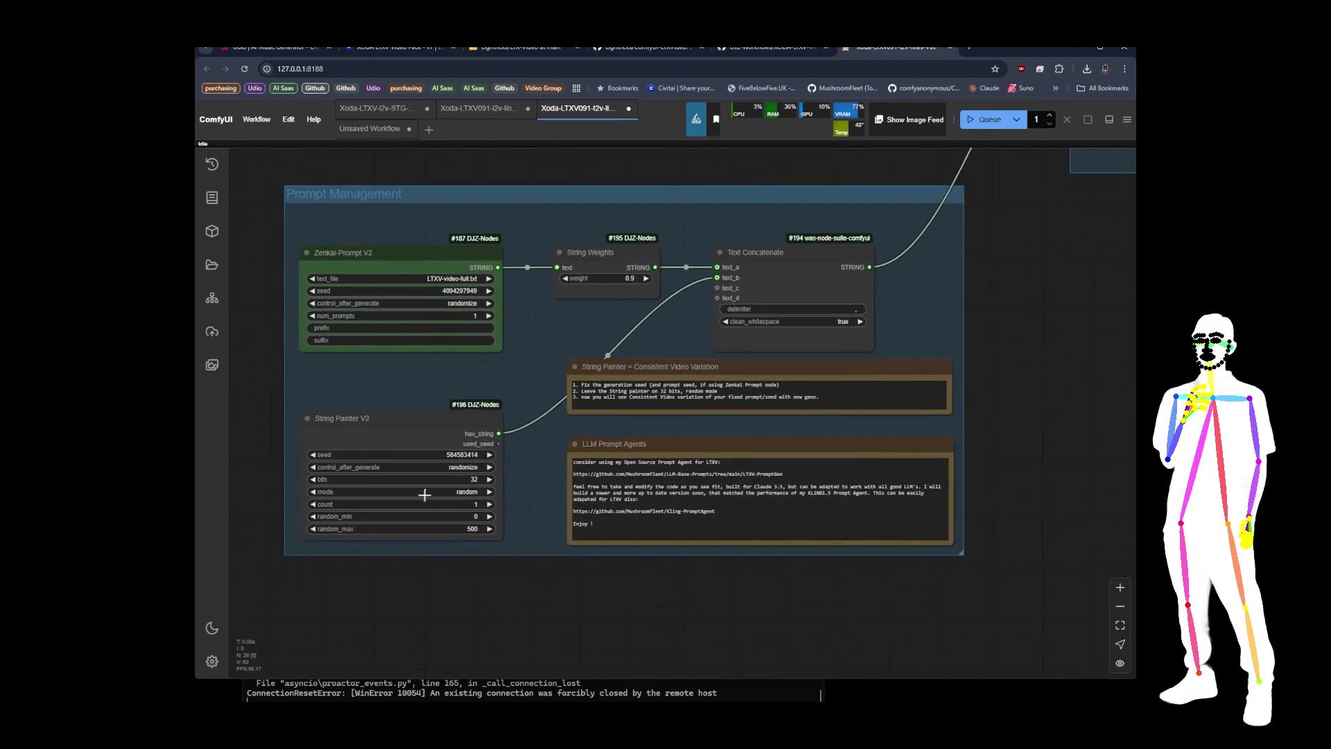
scroll(354, 385, "down", 6)
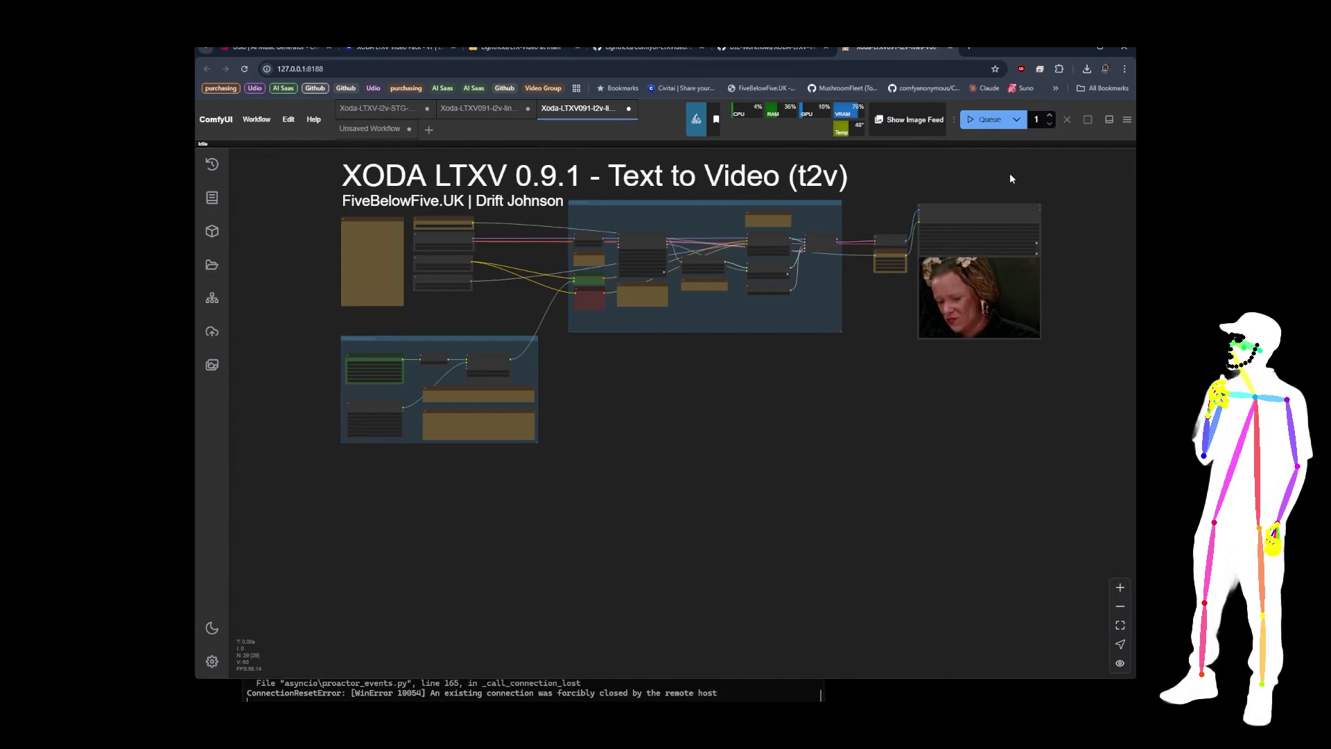
scroll(371, 395, "up", 6)
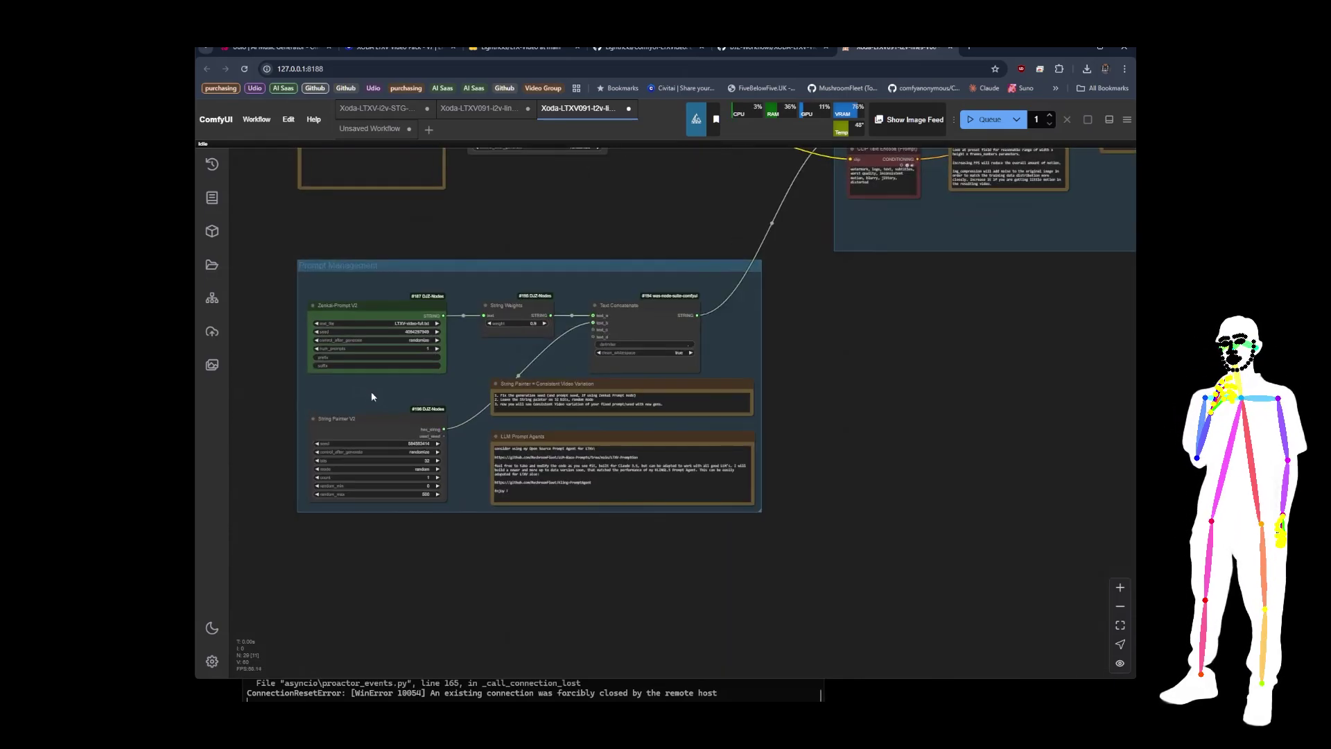
left_click_drag(489, 208, 466, 327)
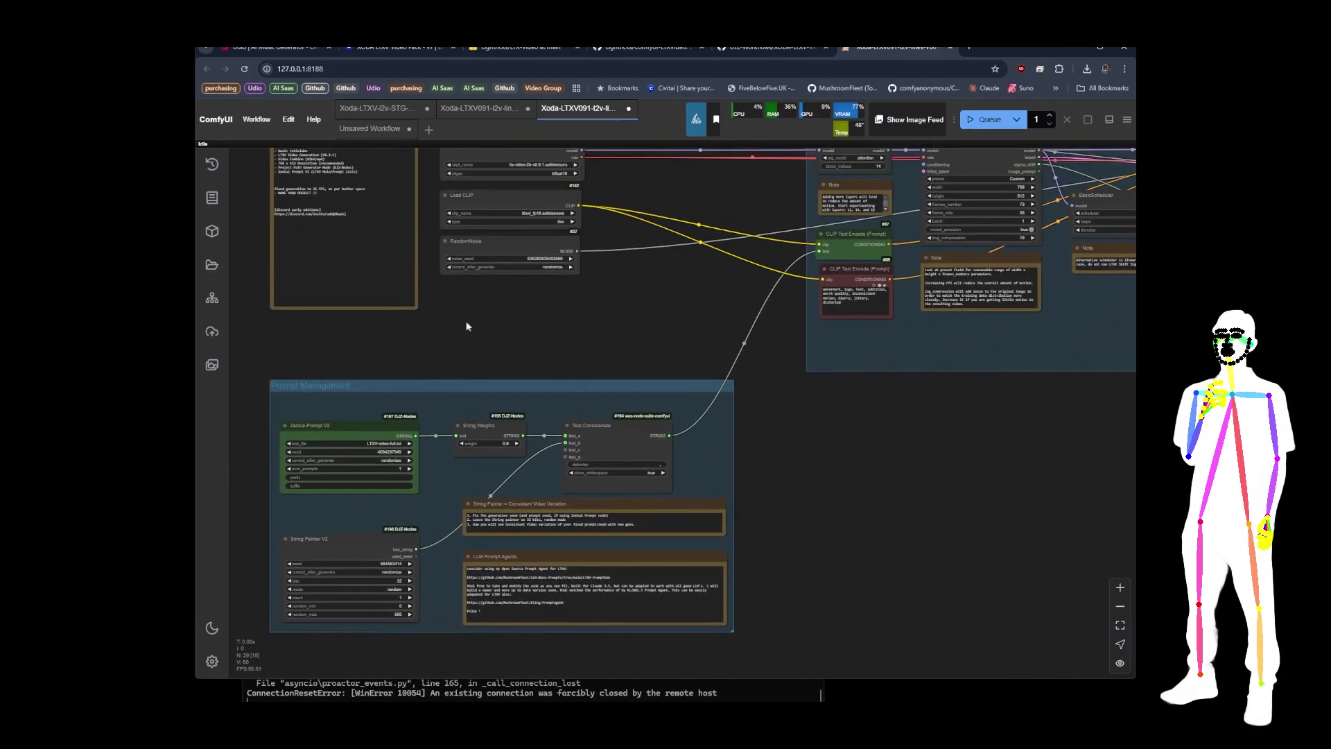
scroll(520, 286, "up", 8)
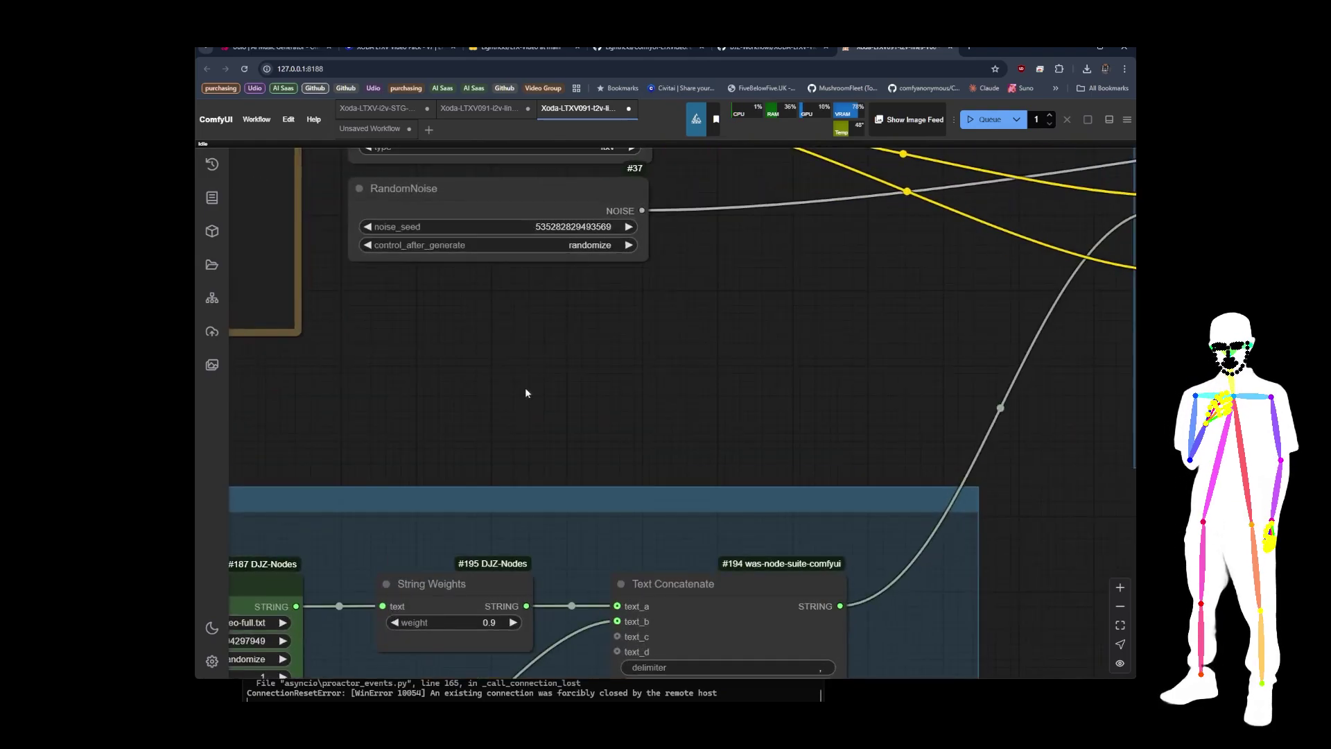
left_click_drag(526, 393, 721, 182)
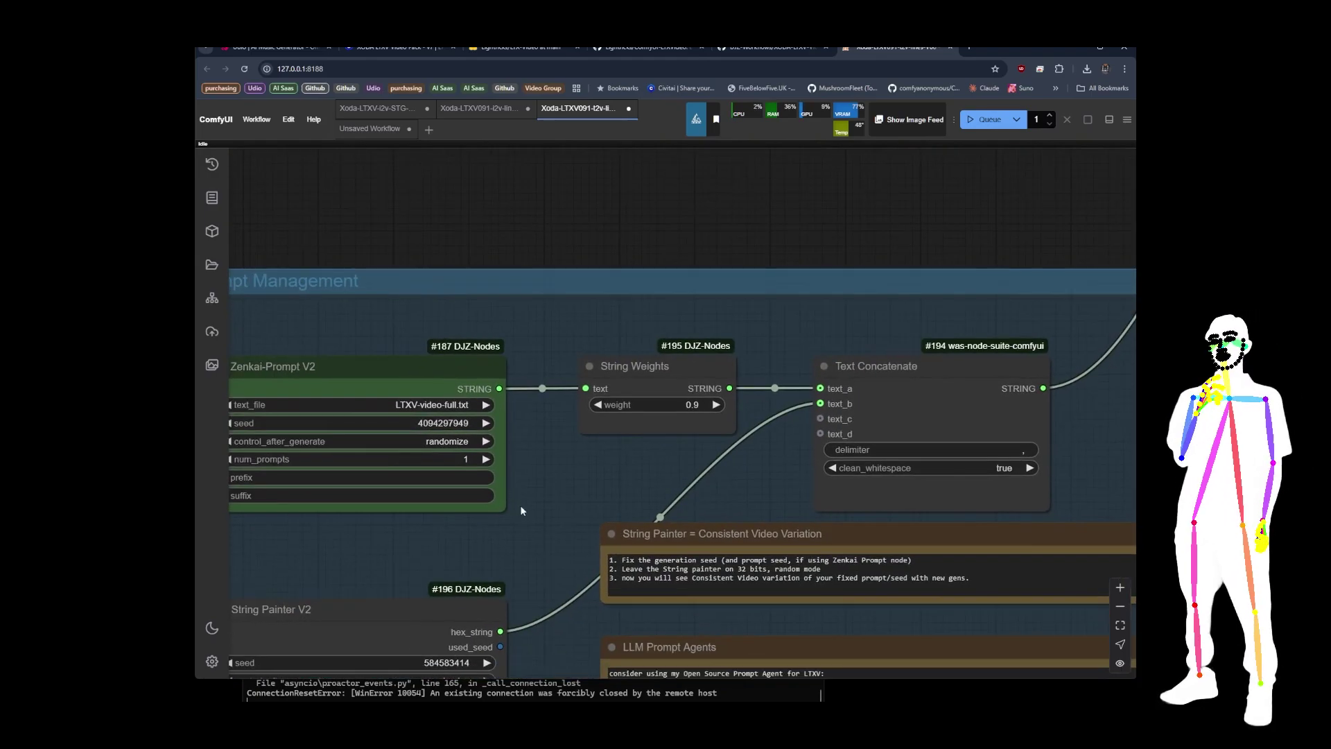
left_click_drag(521, 511, 549, 222)
left_click_drag(590, 413, 685, 388)
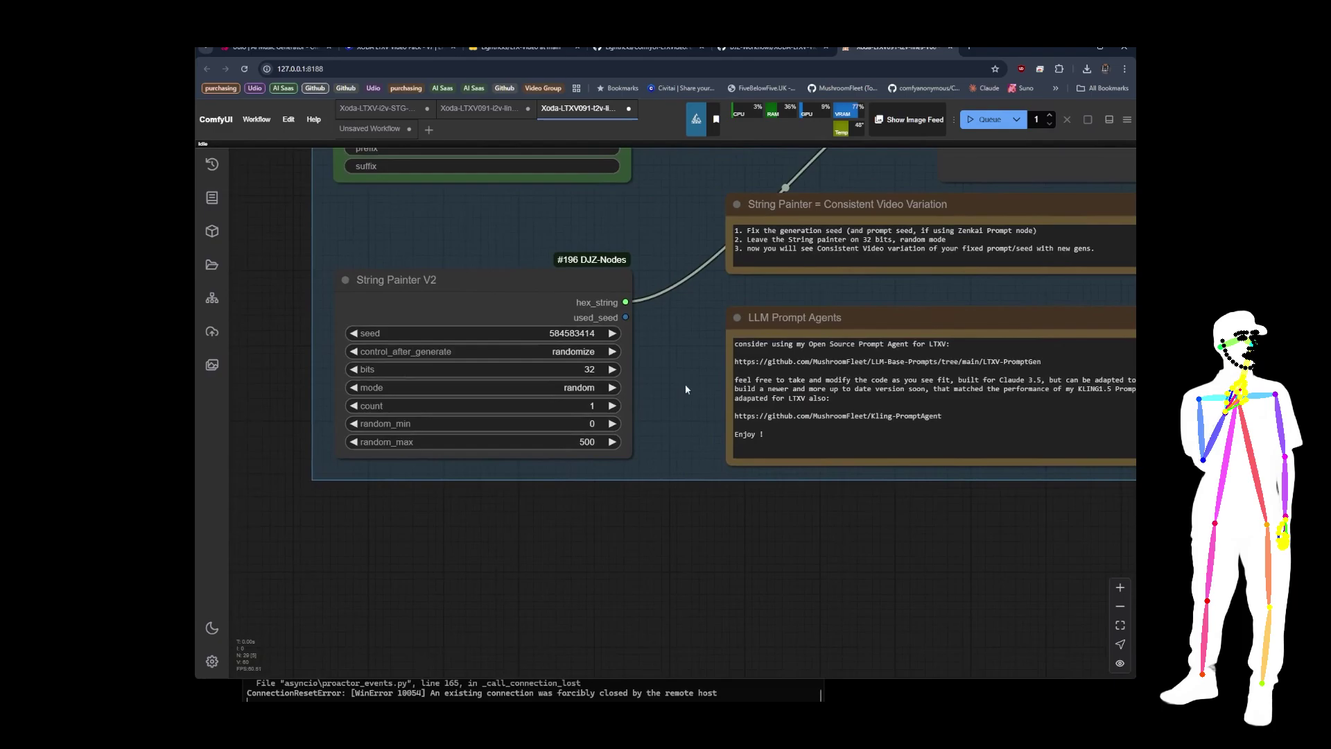
scroll(659, 300, "up", 2)
left_click_drag(660, 300, 714, 289)
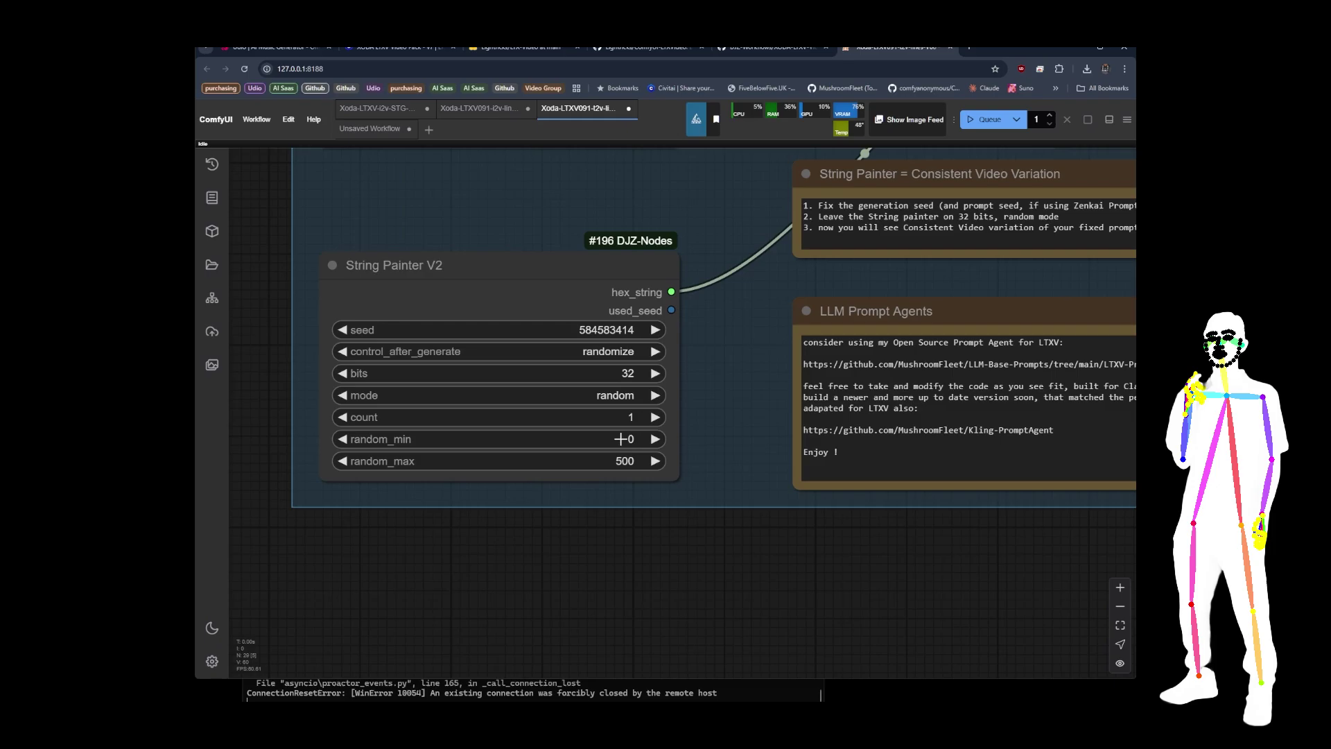
scroll(266, 393, "down", 10)
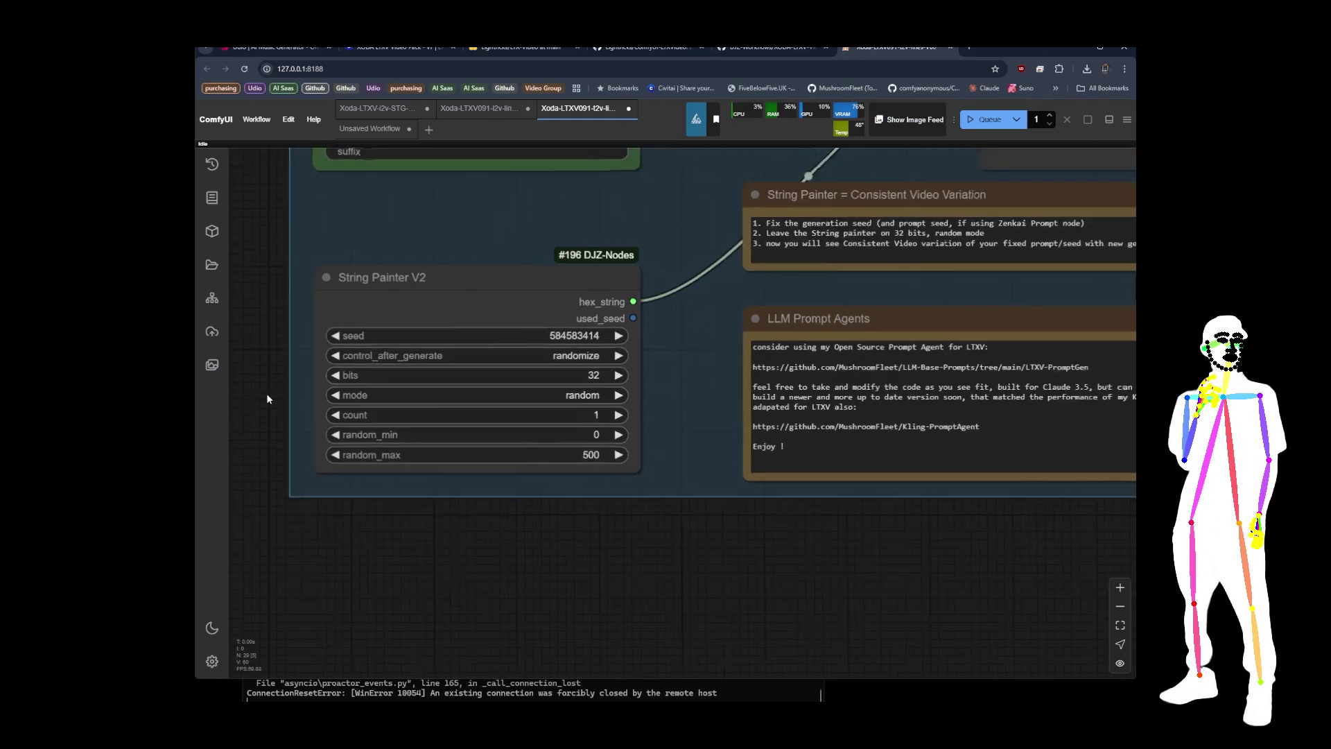
scroll(256, 393, "down", 5)
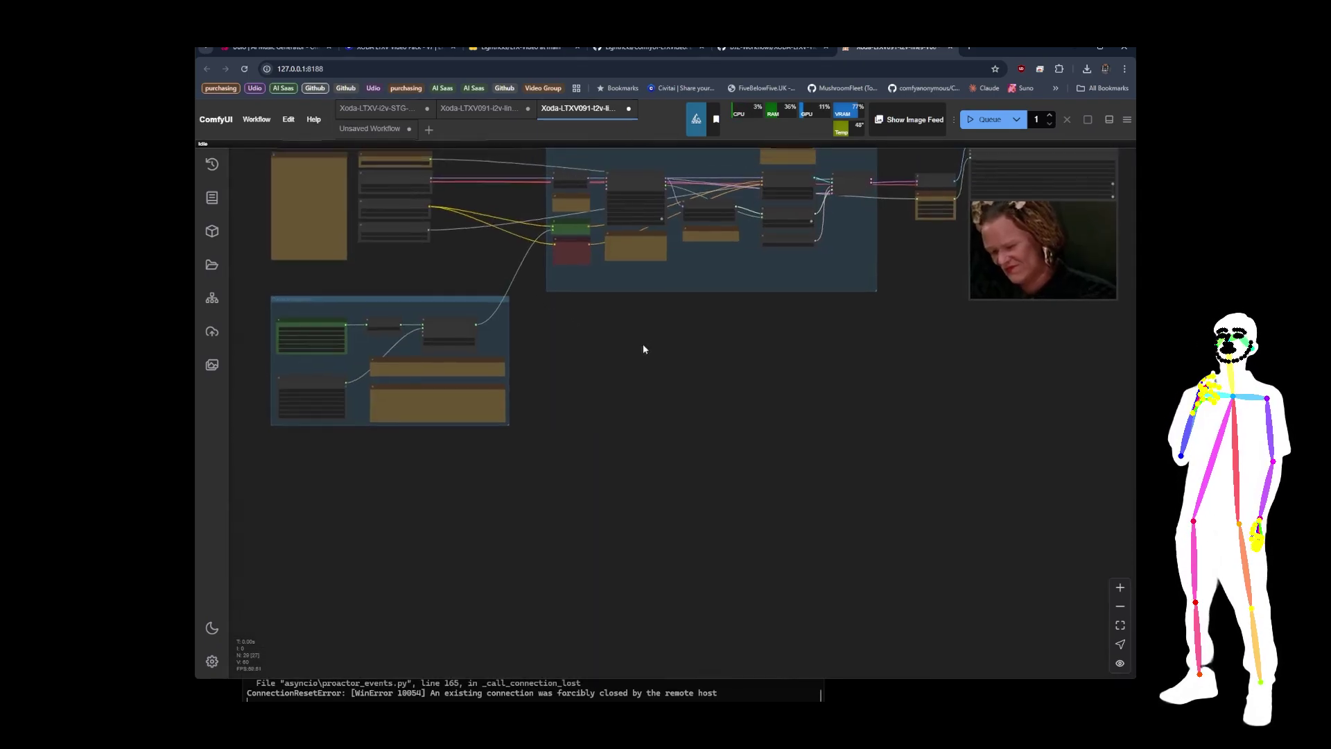
left_click_drag(643, 344, 645, 409)
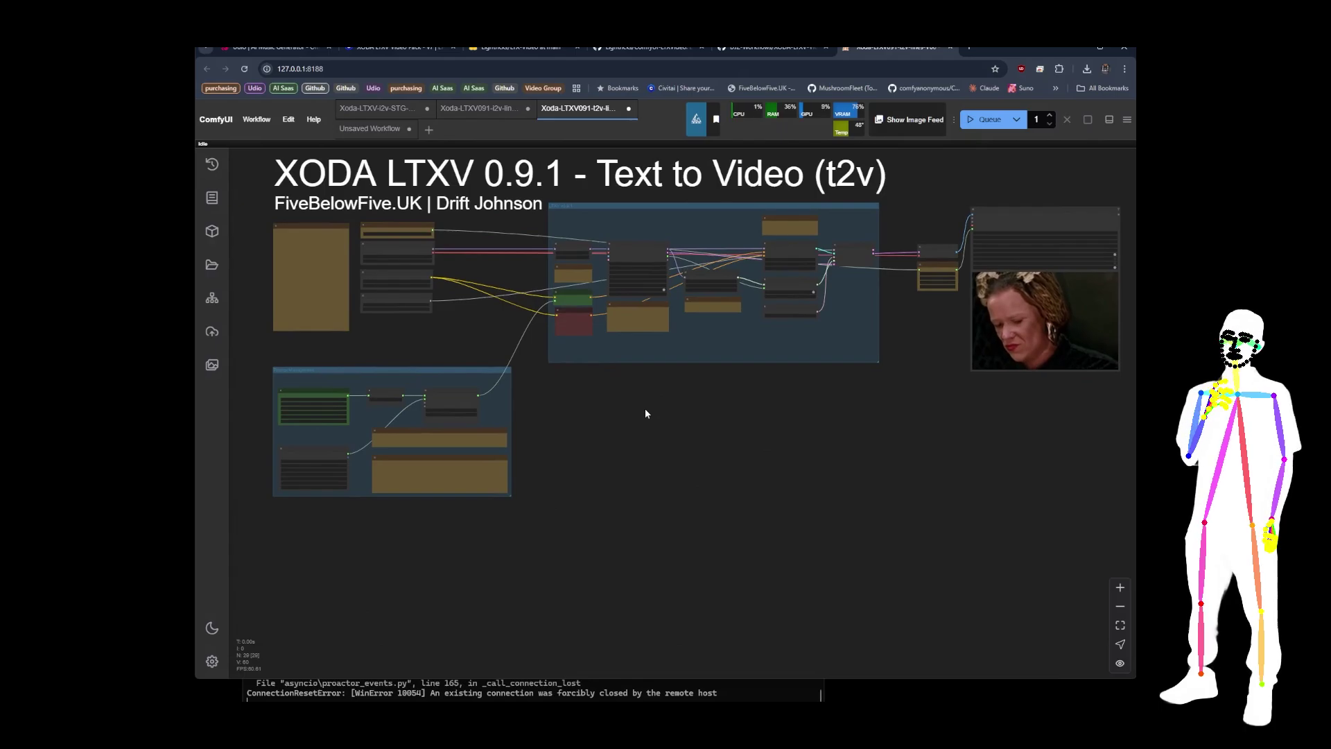
scroll(1117, 272, "up", 15)
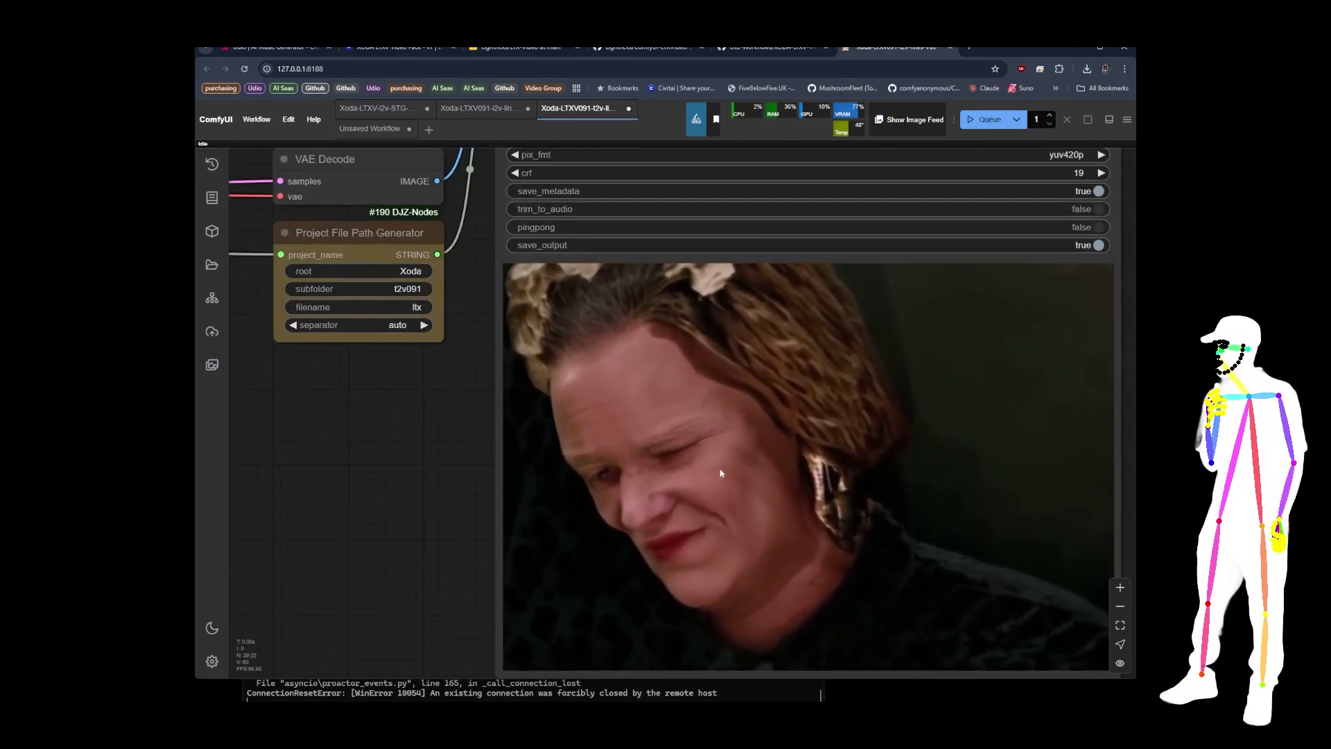
scroll(841, 455, "down", 10)
left_click_drag(568, 555, 707, 555)
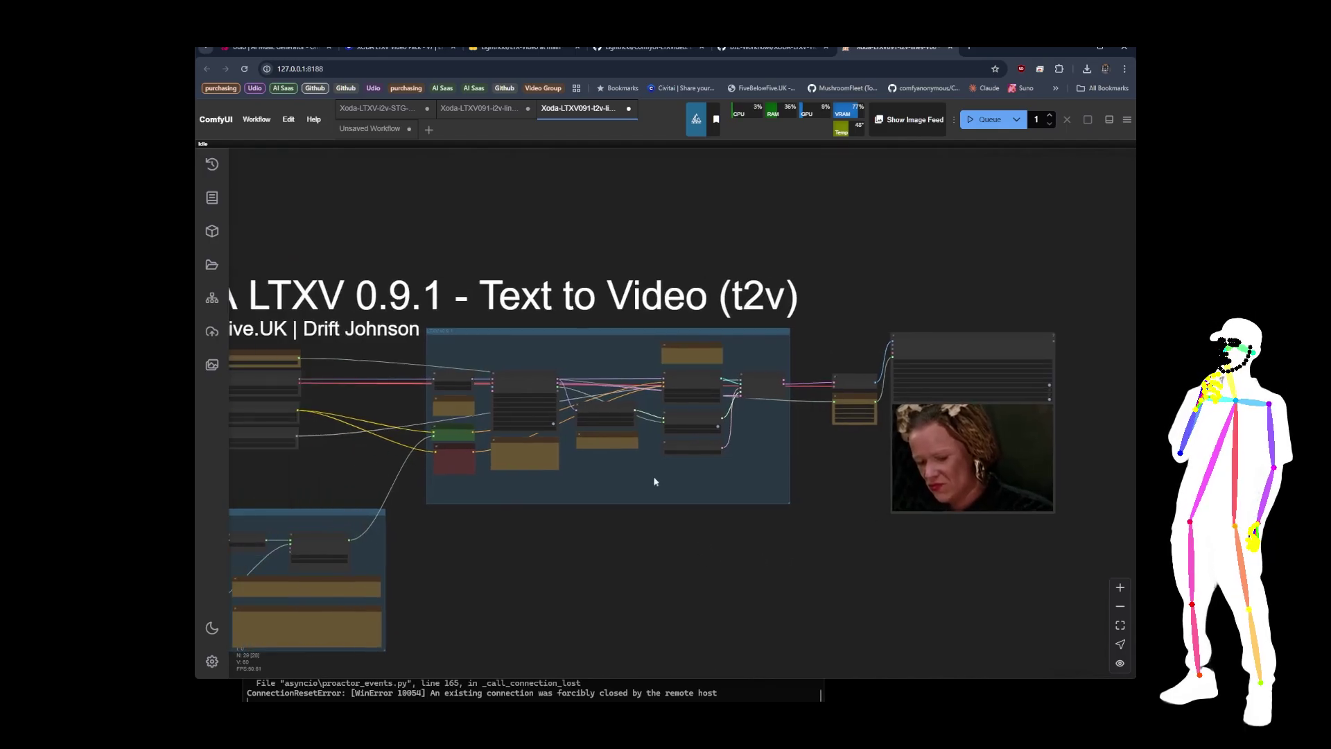
scroll(617, 397, "up", 7)
left_click_drag(562, 372, 617, 367)
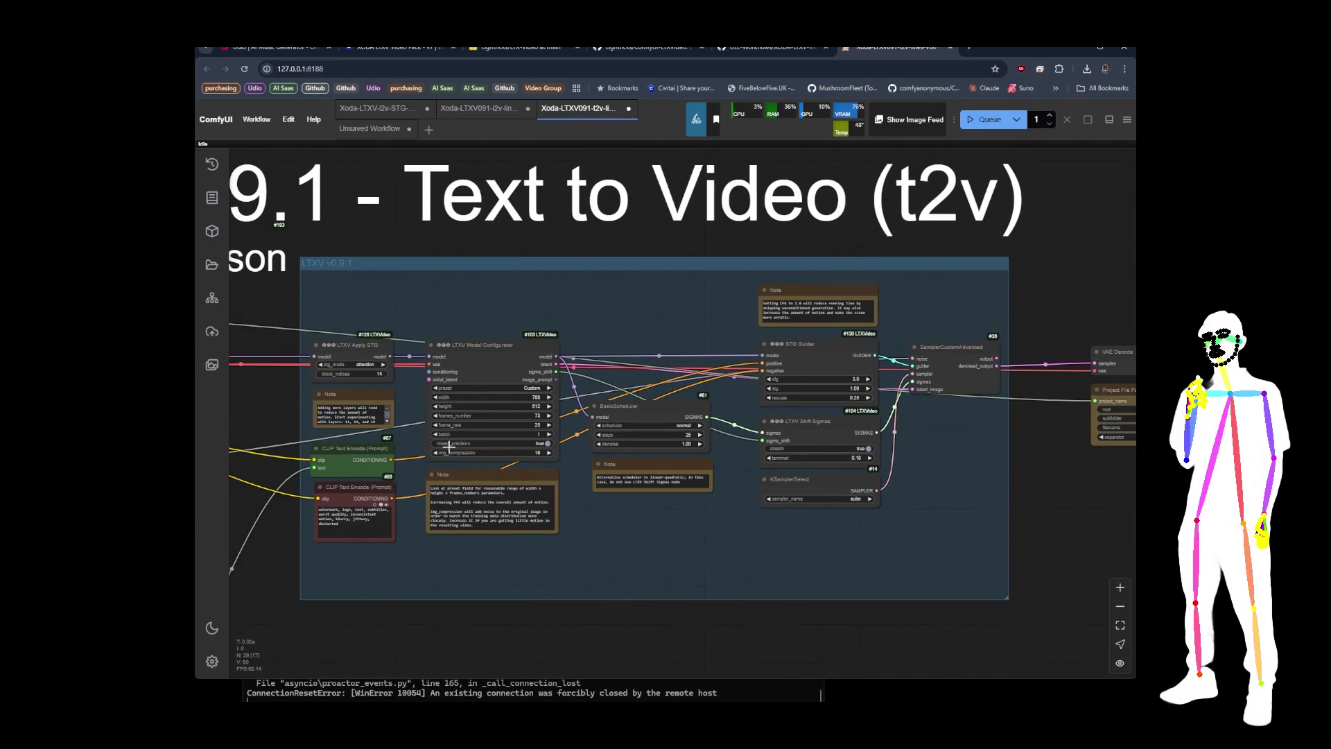
scroll(874, 392, "up", 10)
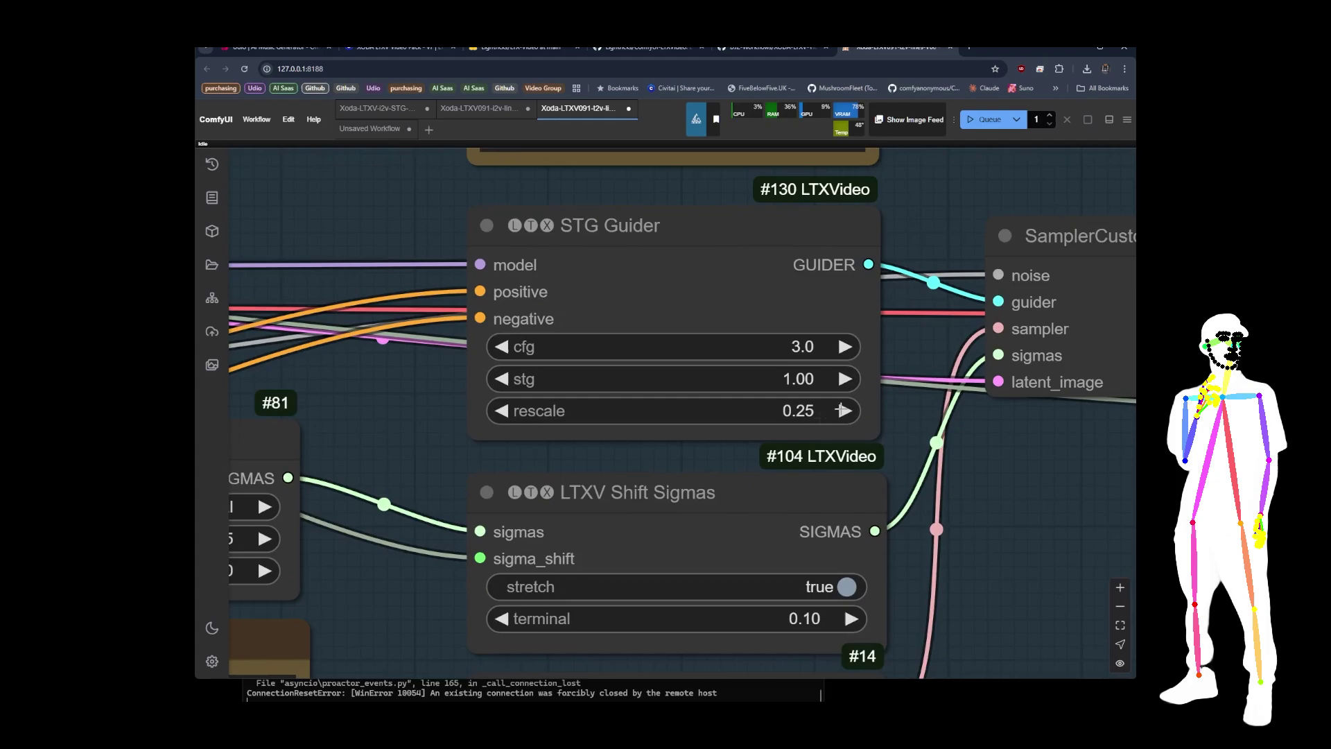
scroll(915, 289, "down", 6)
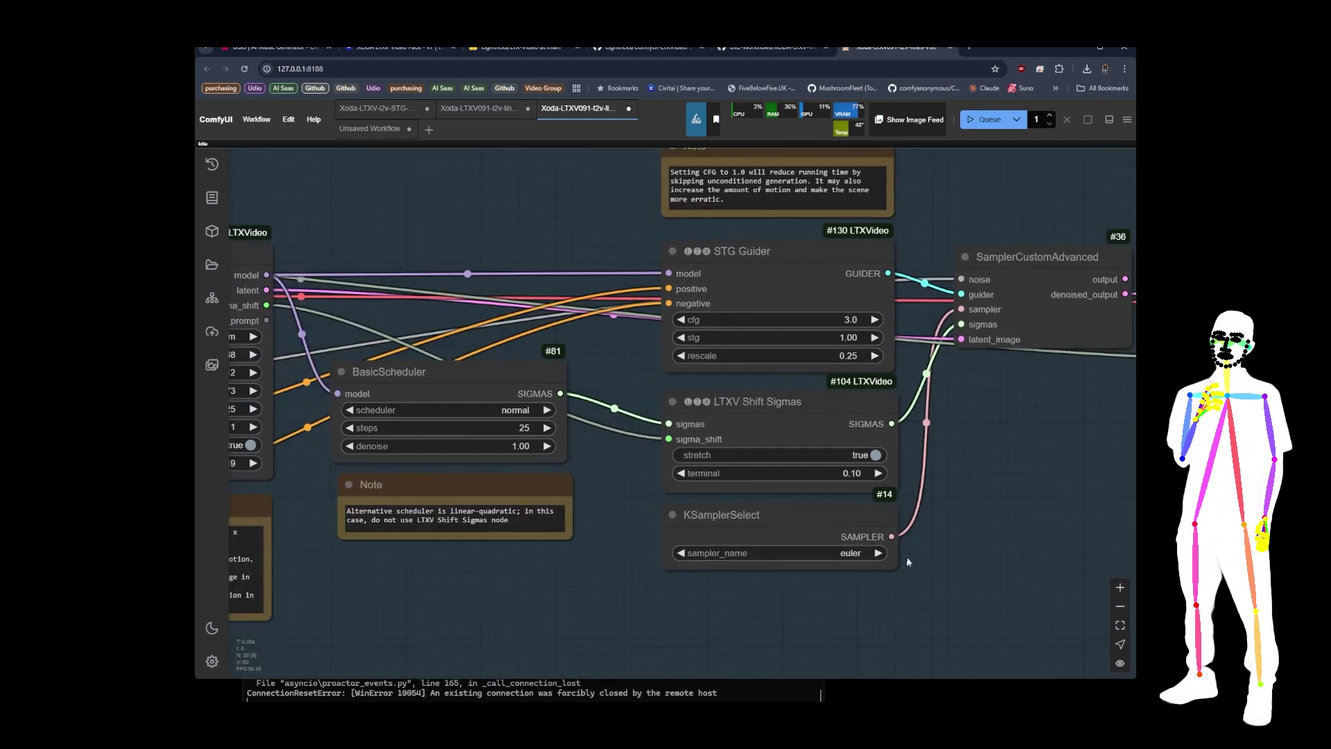
scroll(963, 447, "down", 3)
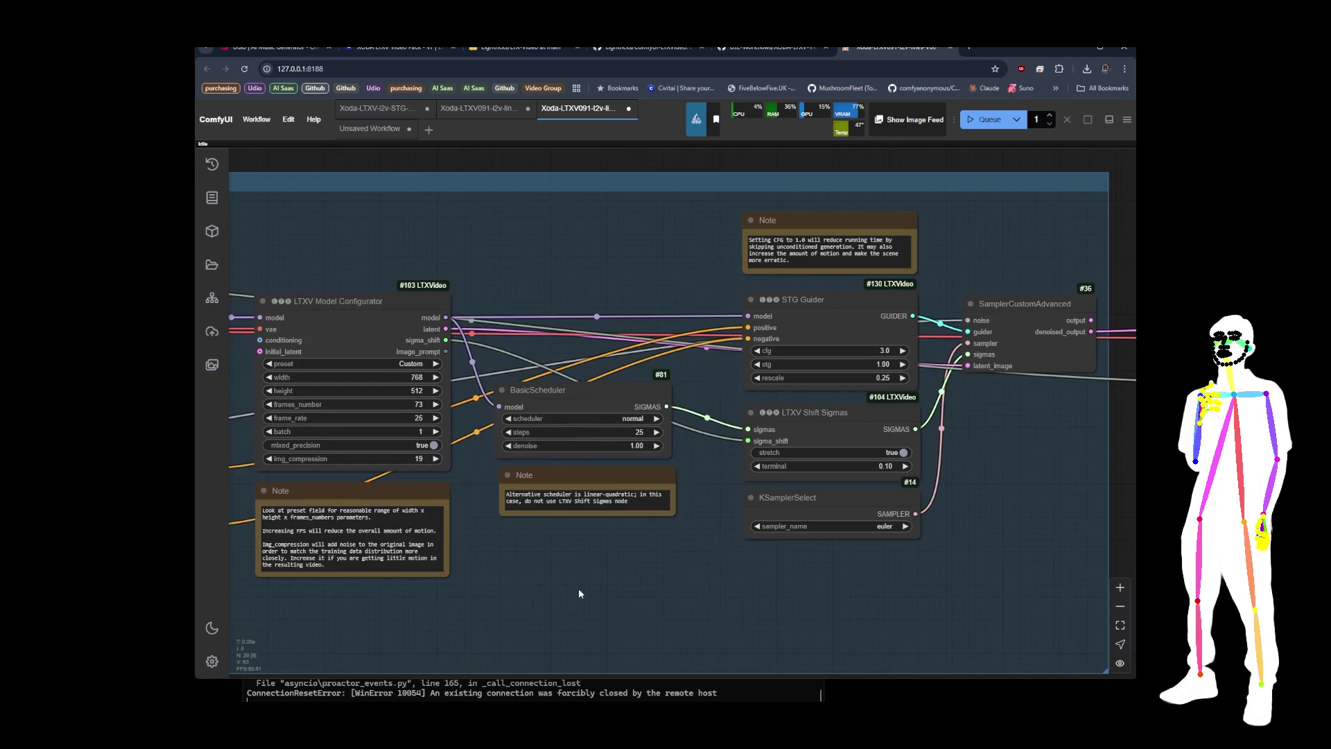
left_click_drag(497, 557, 592, 545)
scroll(414, 326, "up", 7)
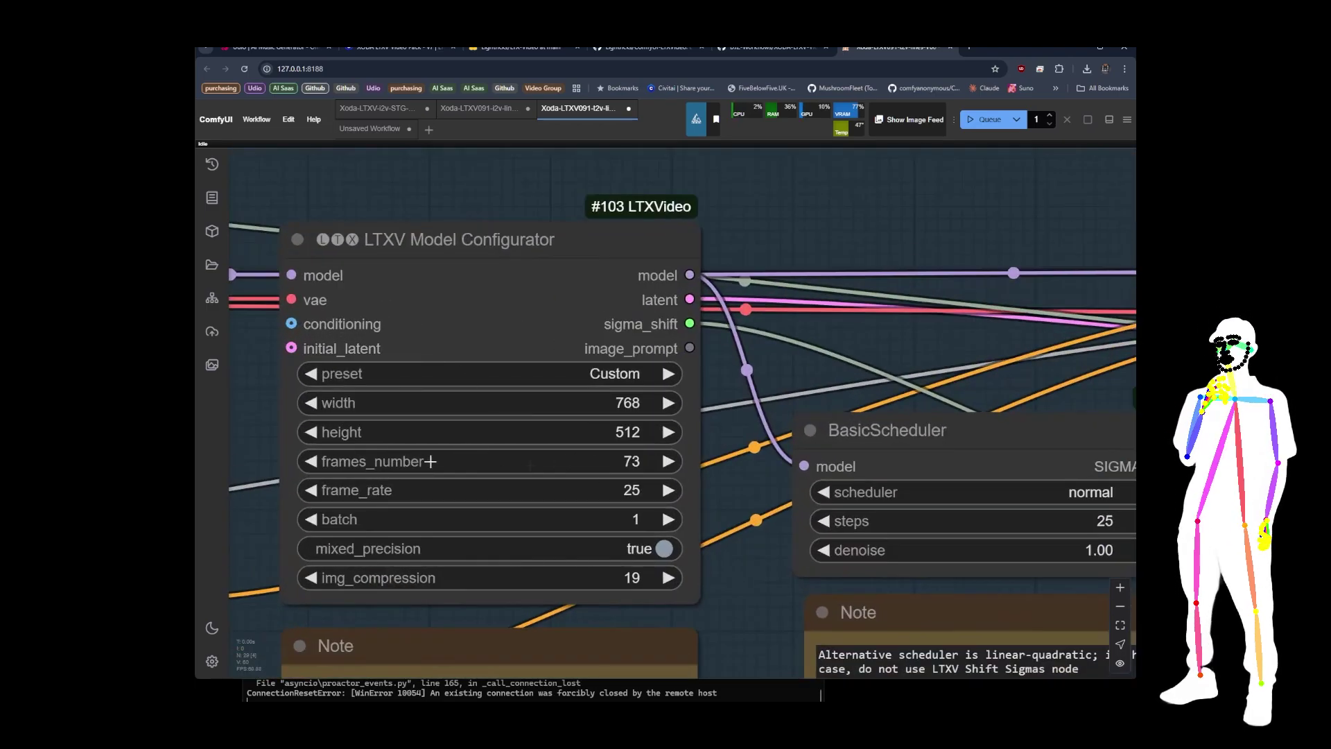
scroll(410, 431, "down", 5)
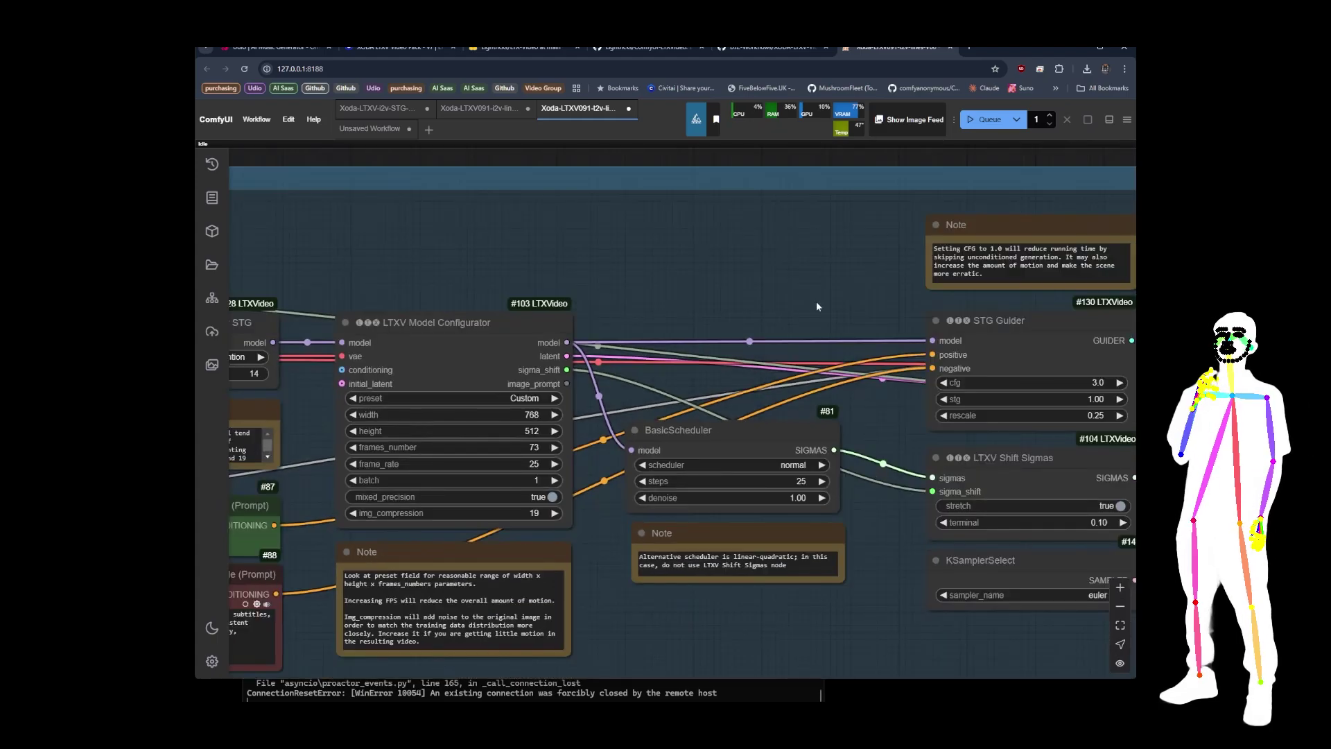
scroll(461, 552, "up", 5)
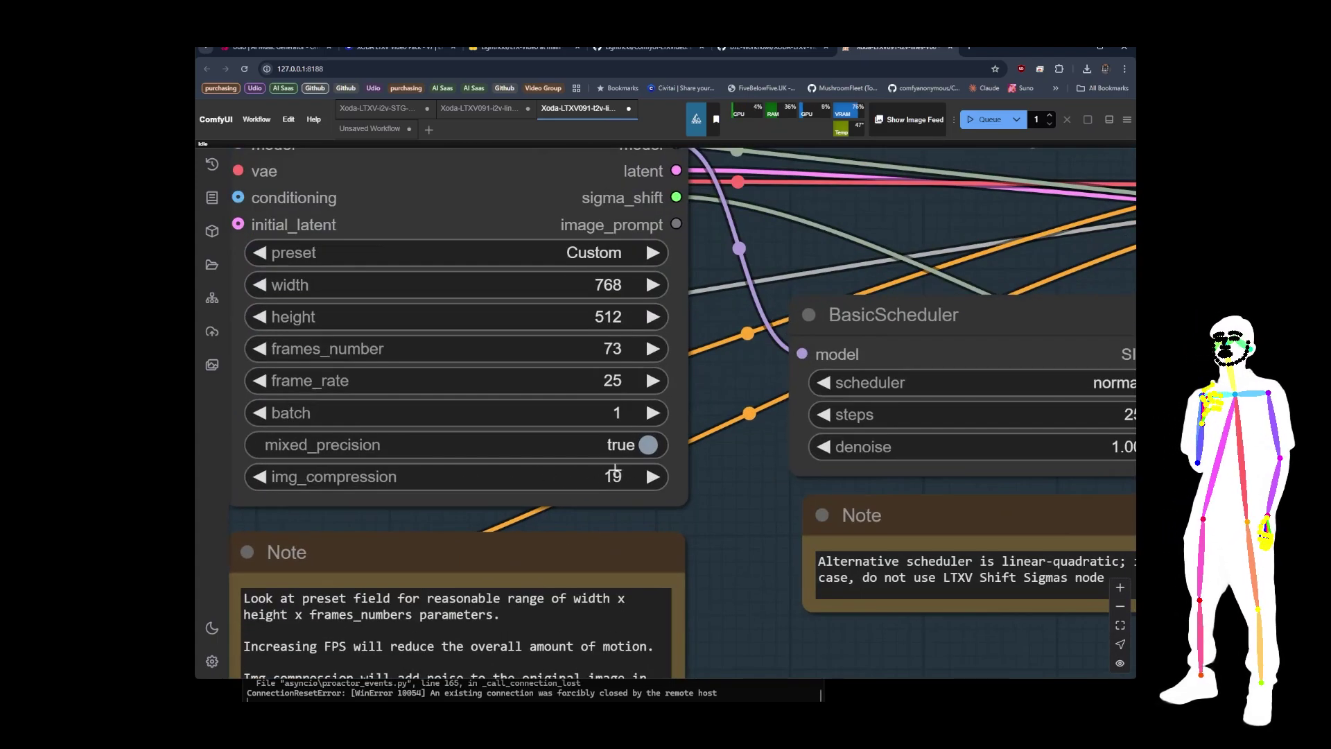
scroll(366, 362, "down", 10)
scroll(779, 407, "up", 8)
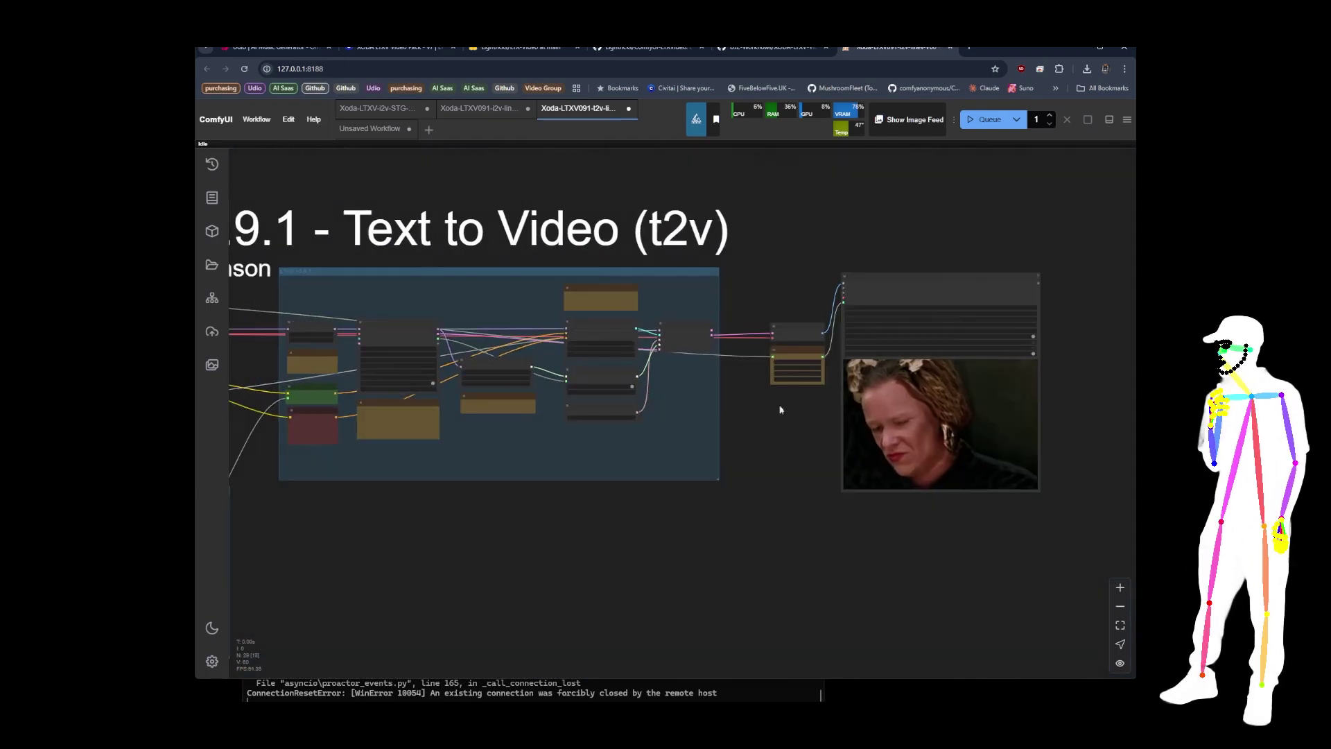
scroll(682, 334, "up", 8)
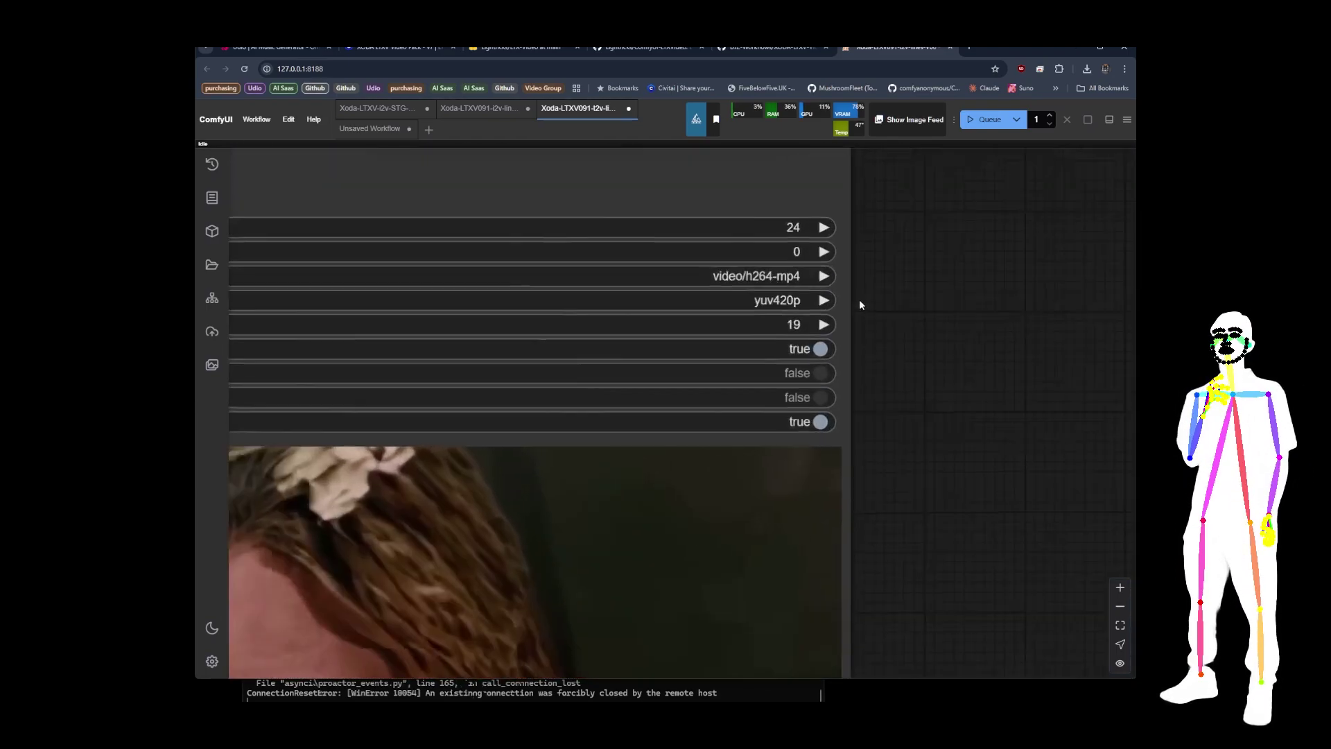
scroll(783, 328, "down", 10)
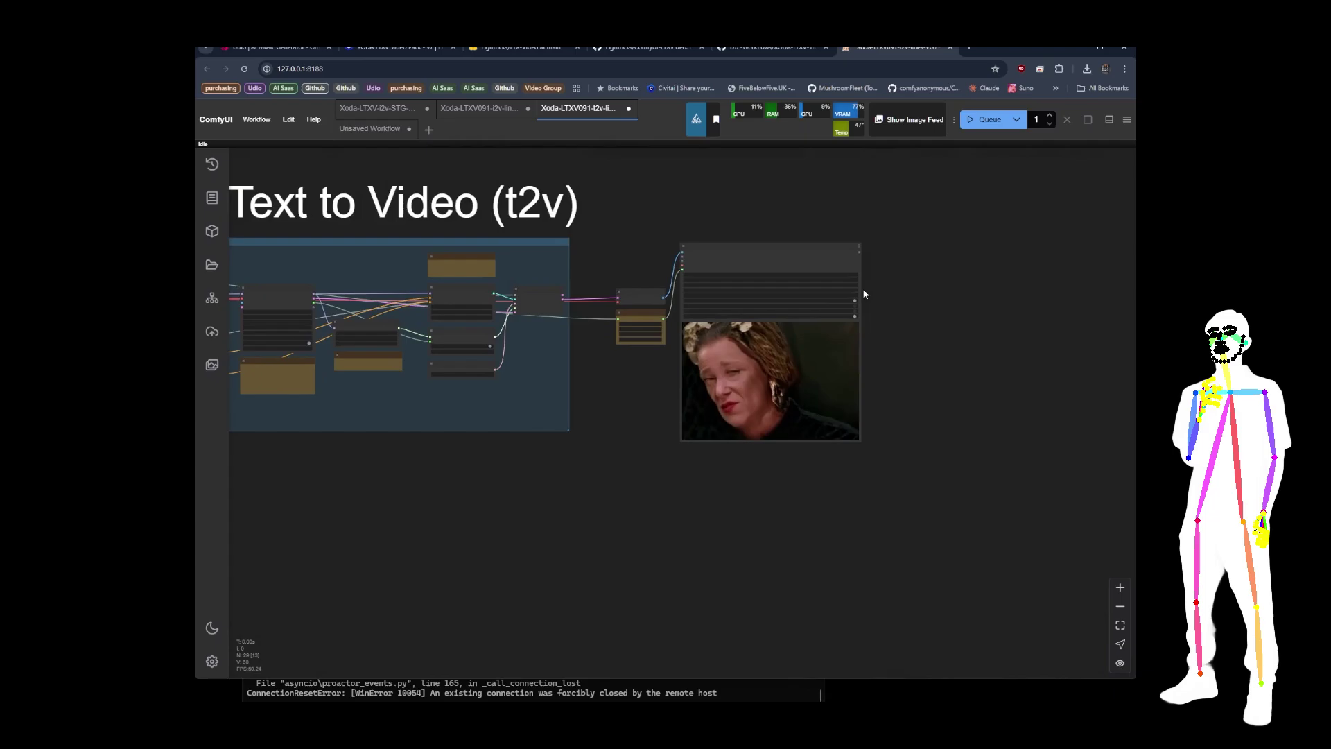
scroll(738, 398, "up", 3)
left_click_drag(467, 484, 792, 484)
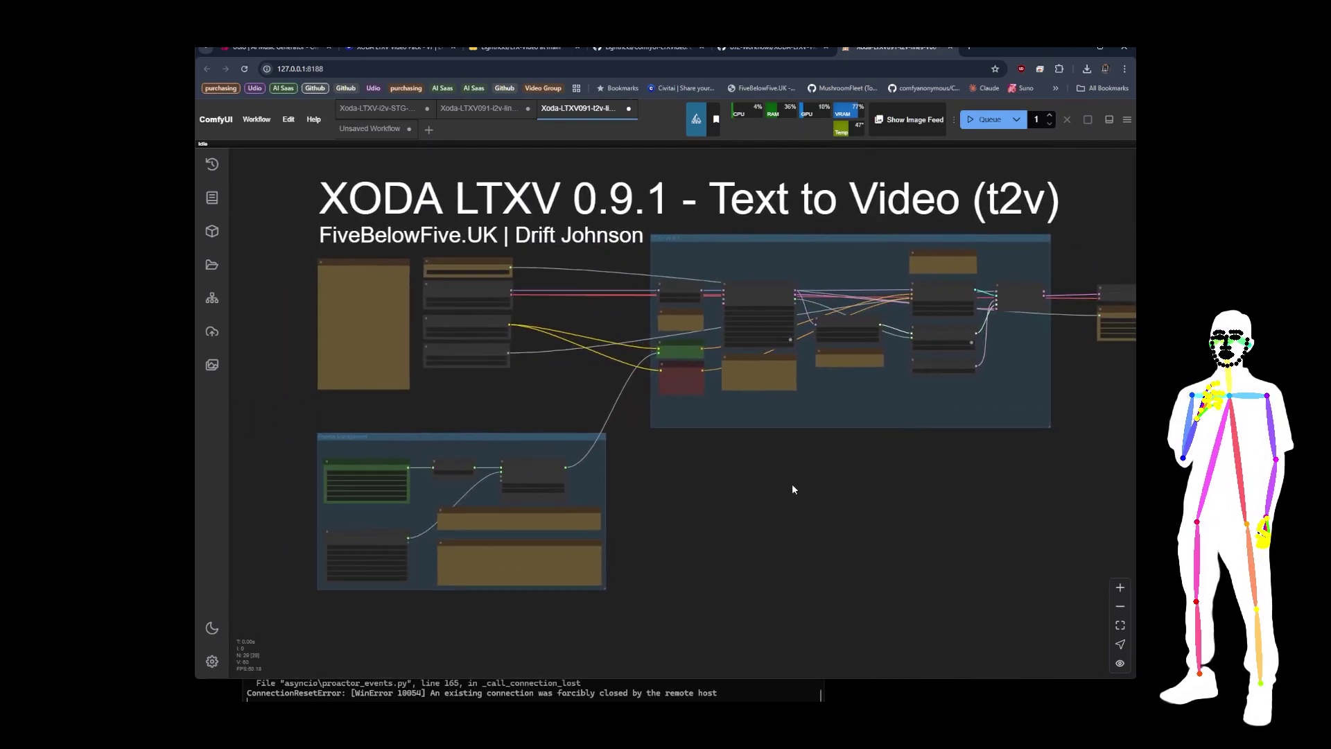
scroll(474, 331, "up", 4)
scroll(474, 332, "up", 4)
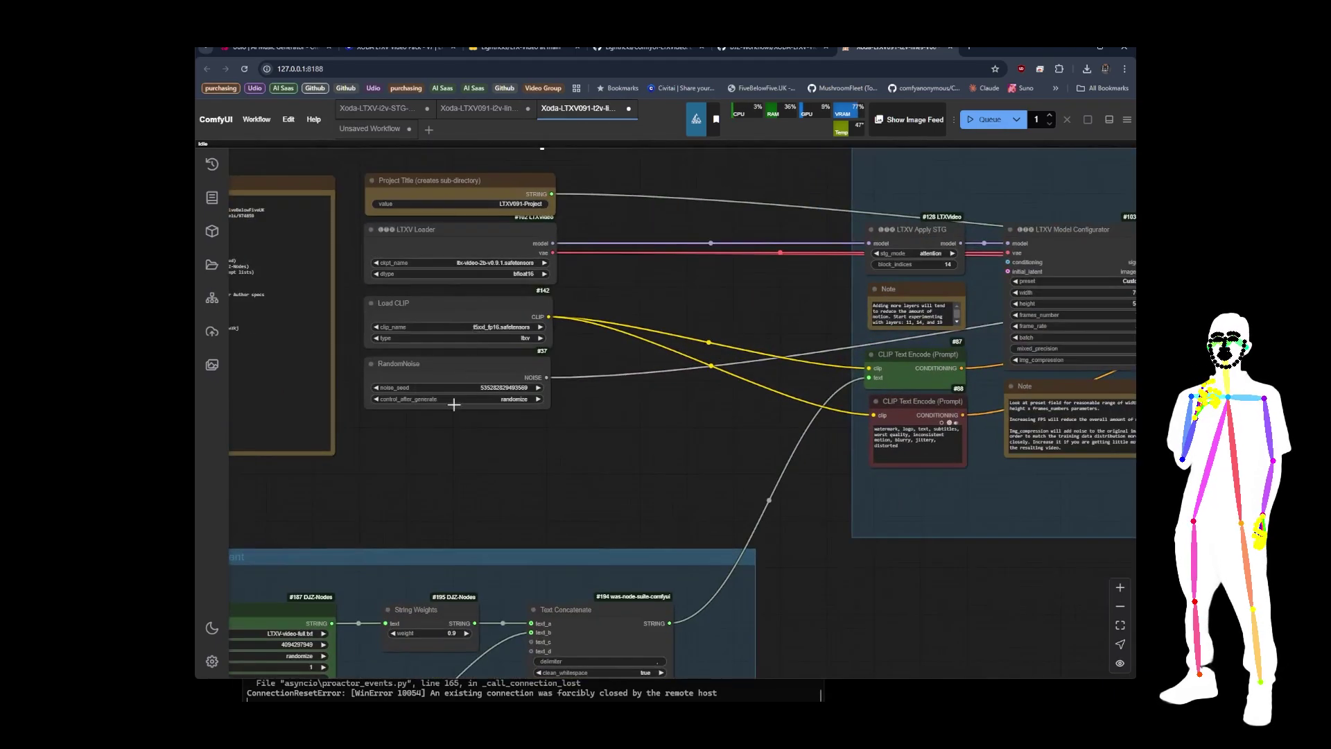
scroll(360, 322, "down", 8)
mouse_move(742, 457)
left_mouse_down()
mouse_move(729, 491)
mouse_move(740, 485)
mouse_move(719, 465)
left_mouse_up()
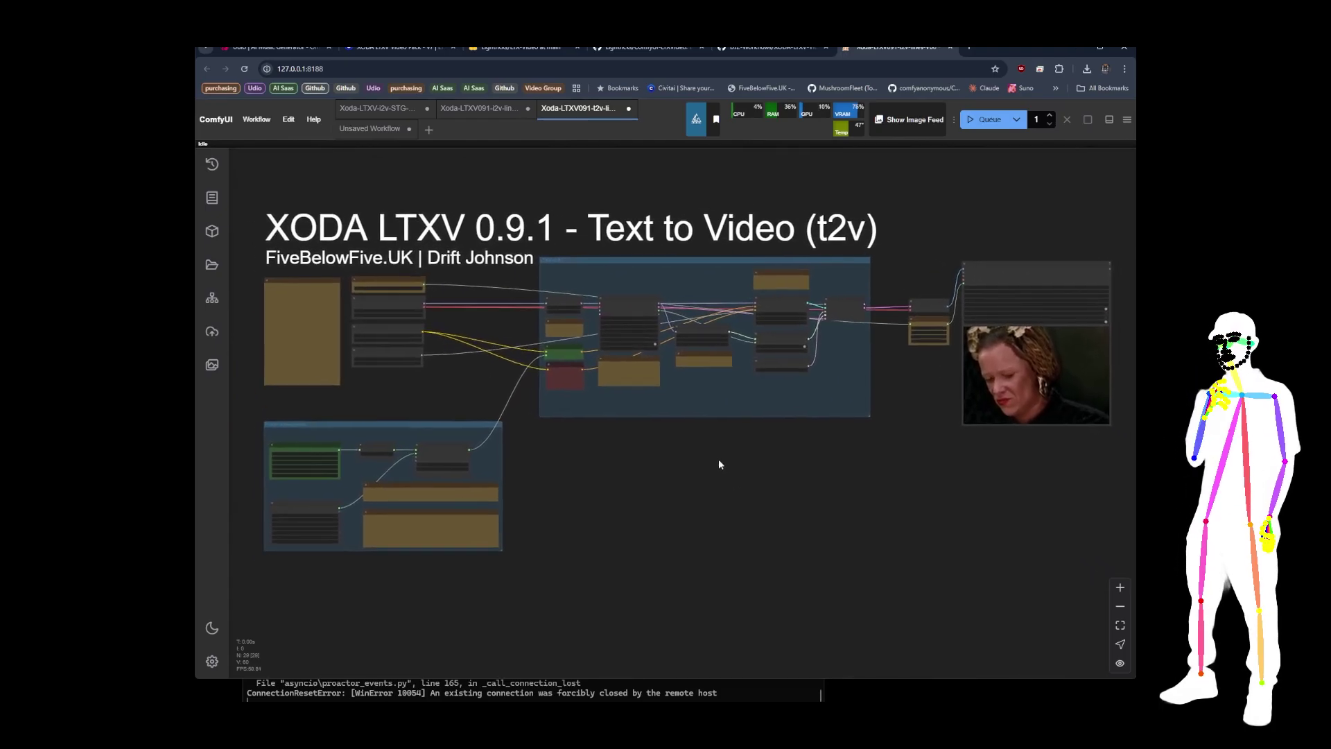
Step: Show the DJZ-Workflows XODA-LTXV-Video-Pack/V7-091 folder with its three LTXV 0.9.1 workflow files
left_click(776, 47)
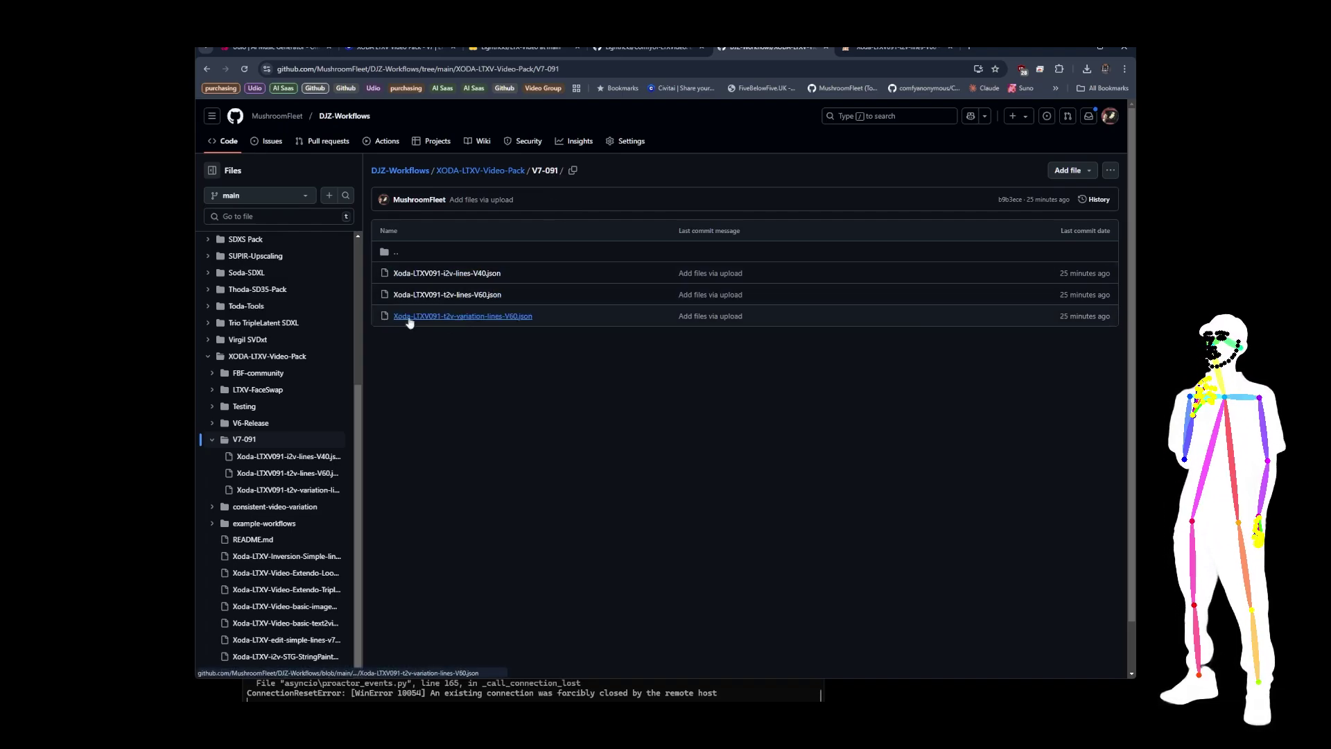
Step: Open the image-to-video workflow and zoom over its Warhammer 40,000 preview and Prompt from Caption group
left_click(880, 48)
left_click(369, 128)
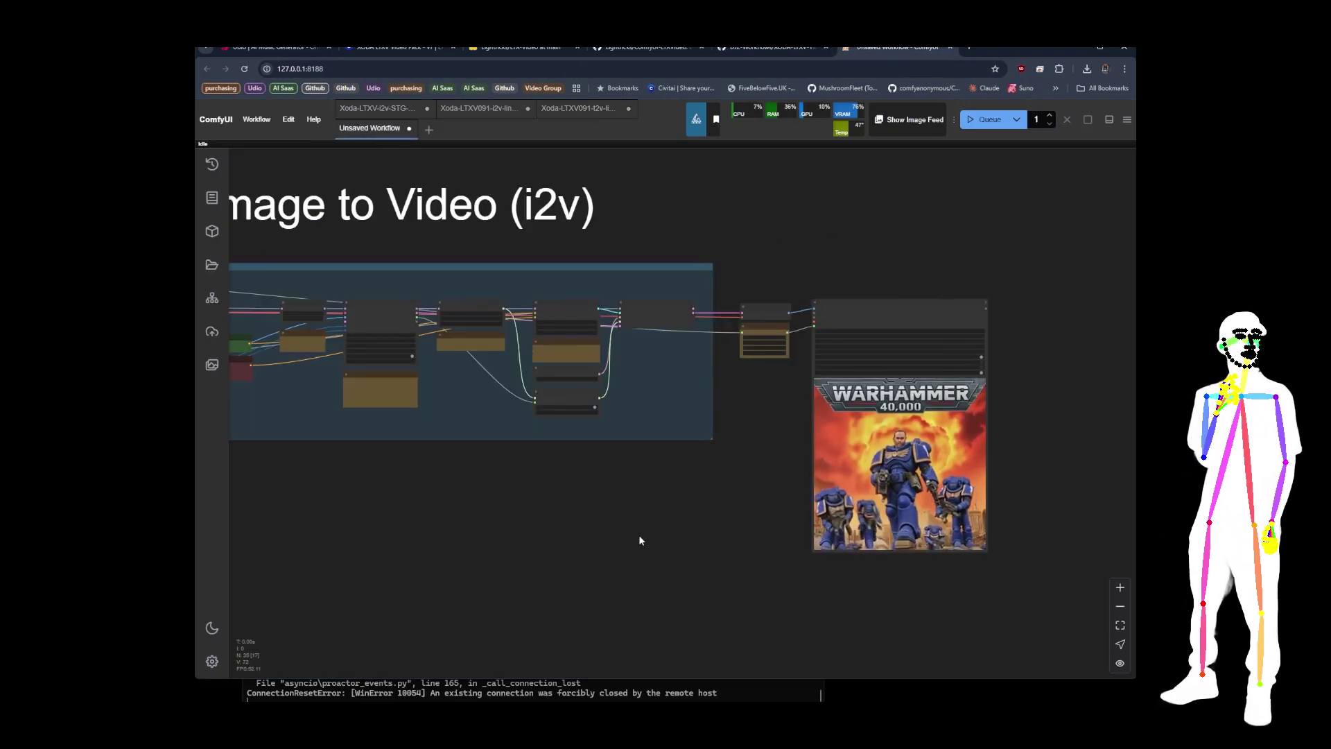
scroll(641, 520, "right", 5)
scroll(688, 470, "up", 7)
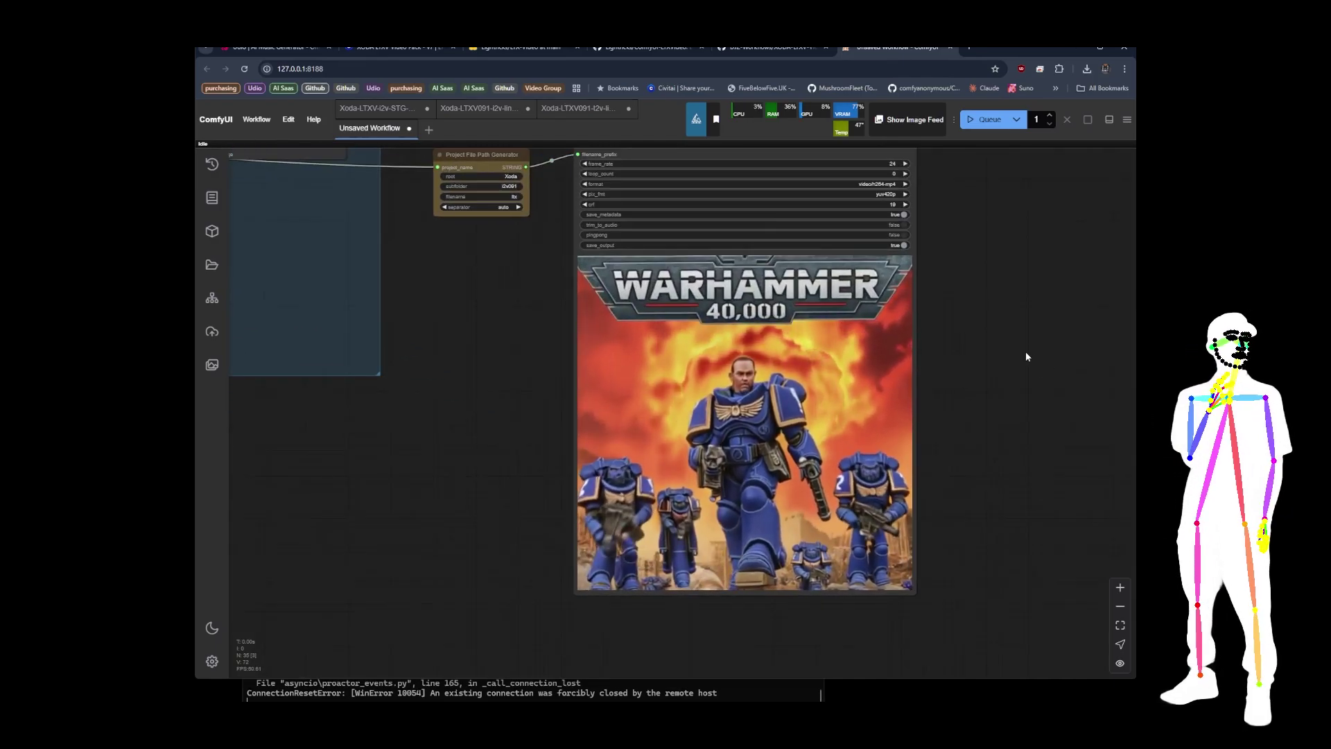
scroll(1039, 331, "down", 15)
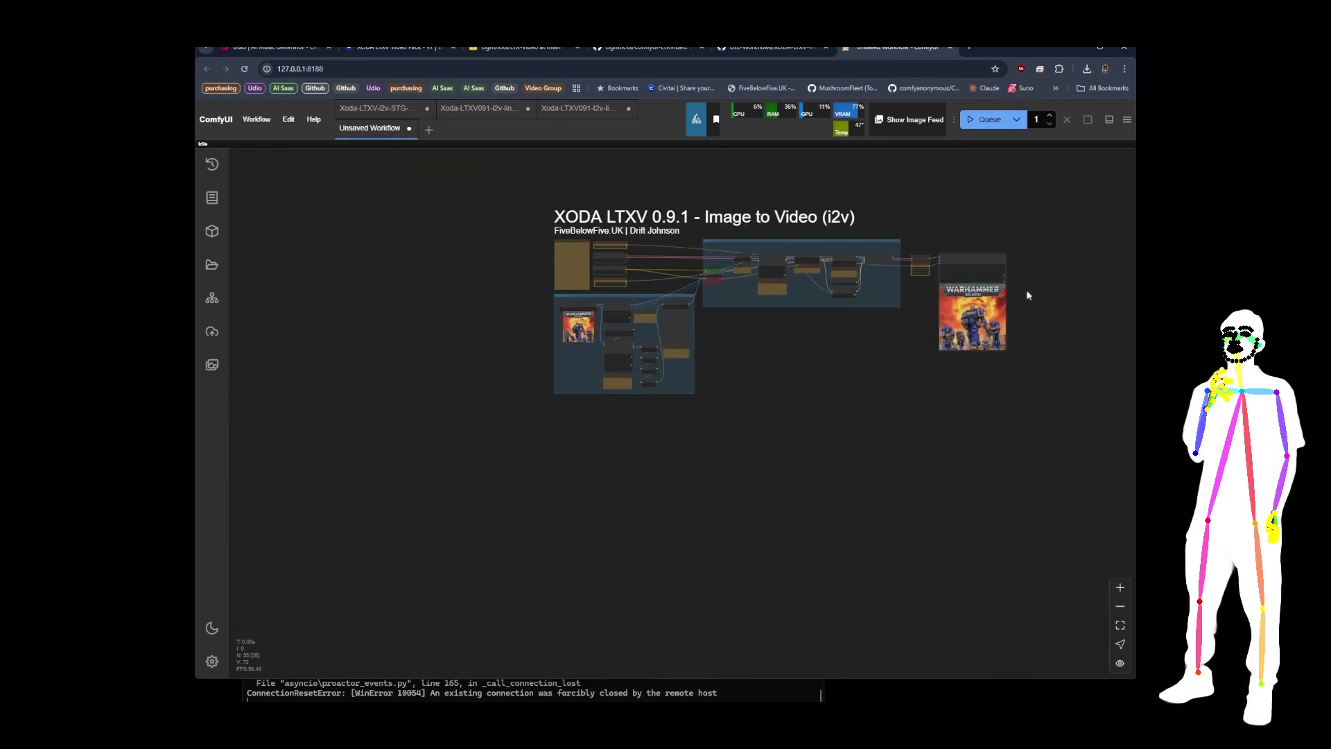
scroll(635, 384, "up", 12)
left_click_drag(660, 315, 656, 329)
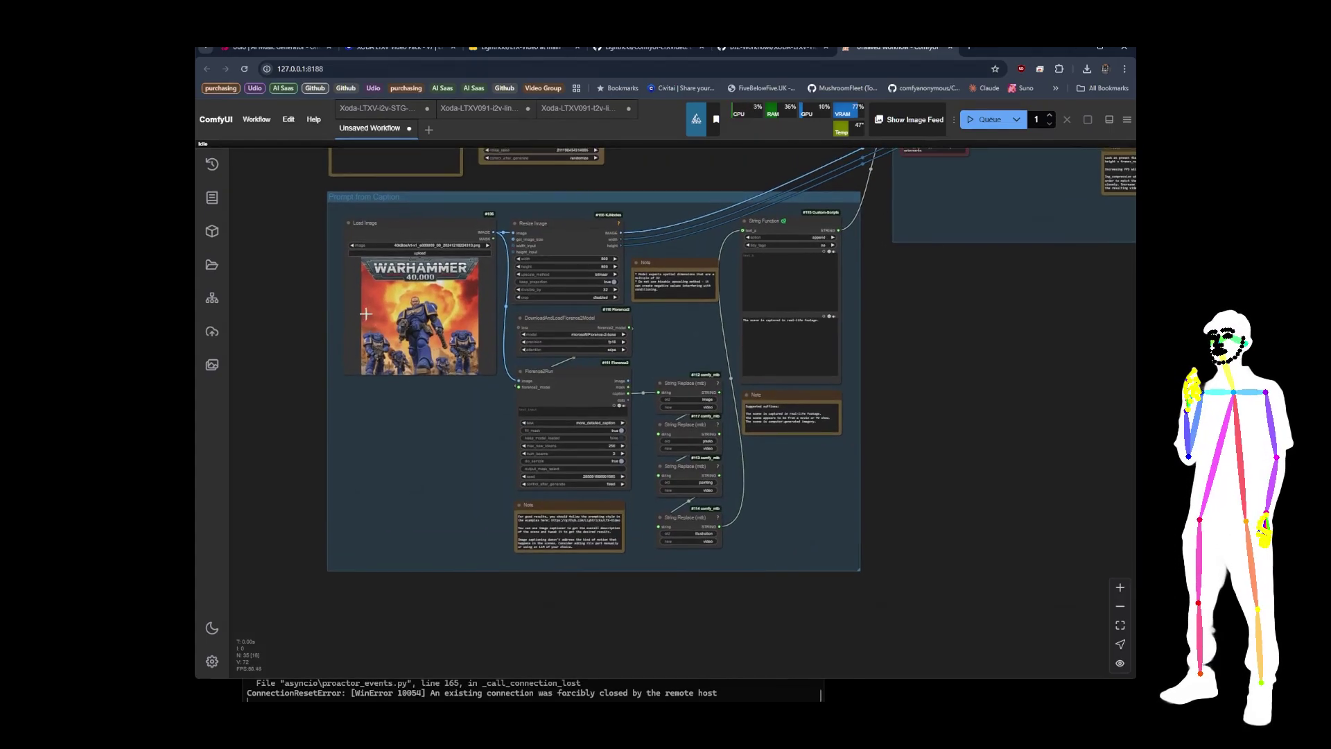
scroll(605, 528, "up", 4)
left_click(556, 275)
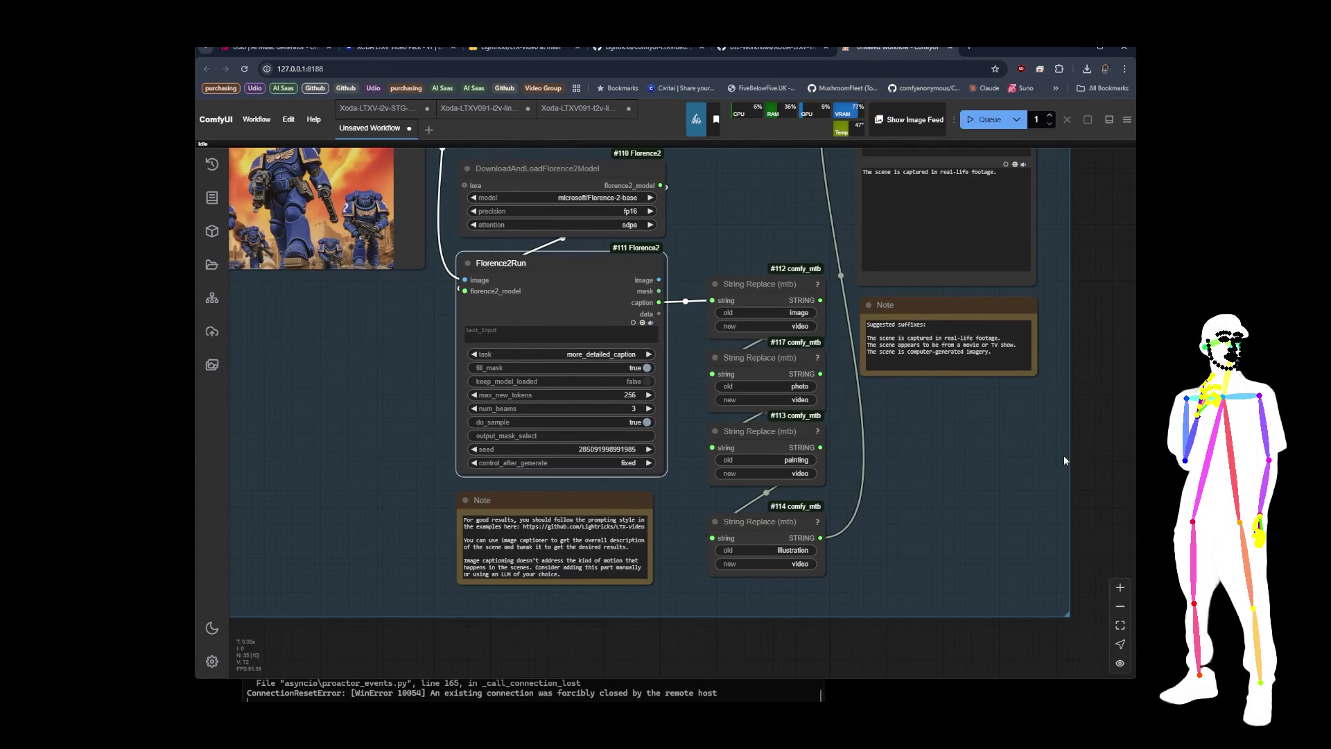
left_click_drag(1066, 459, 770, 511)
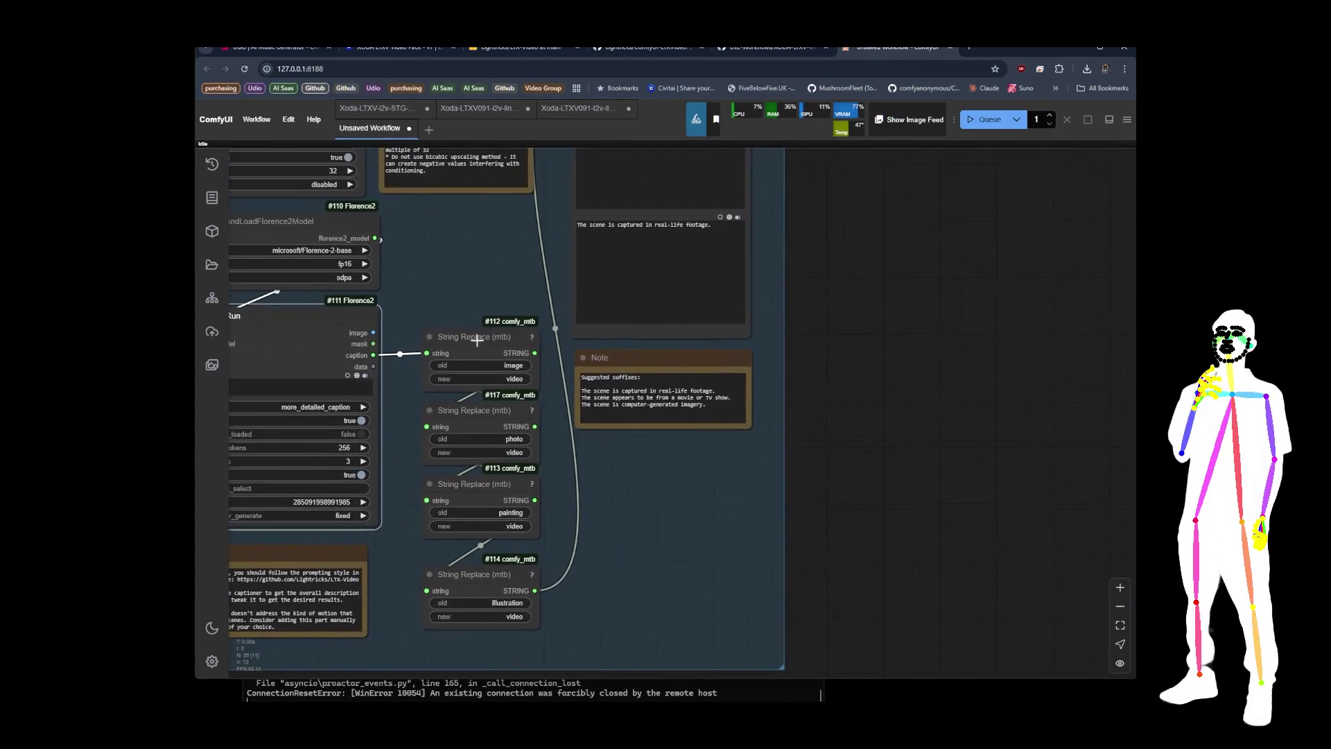
scroll(502, 375, "up", 6)
scroll(437, 333, "left", 5)
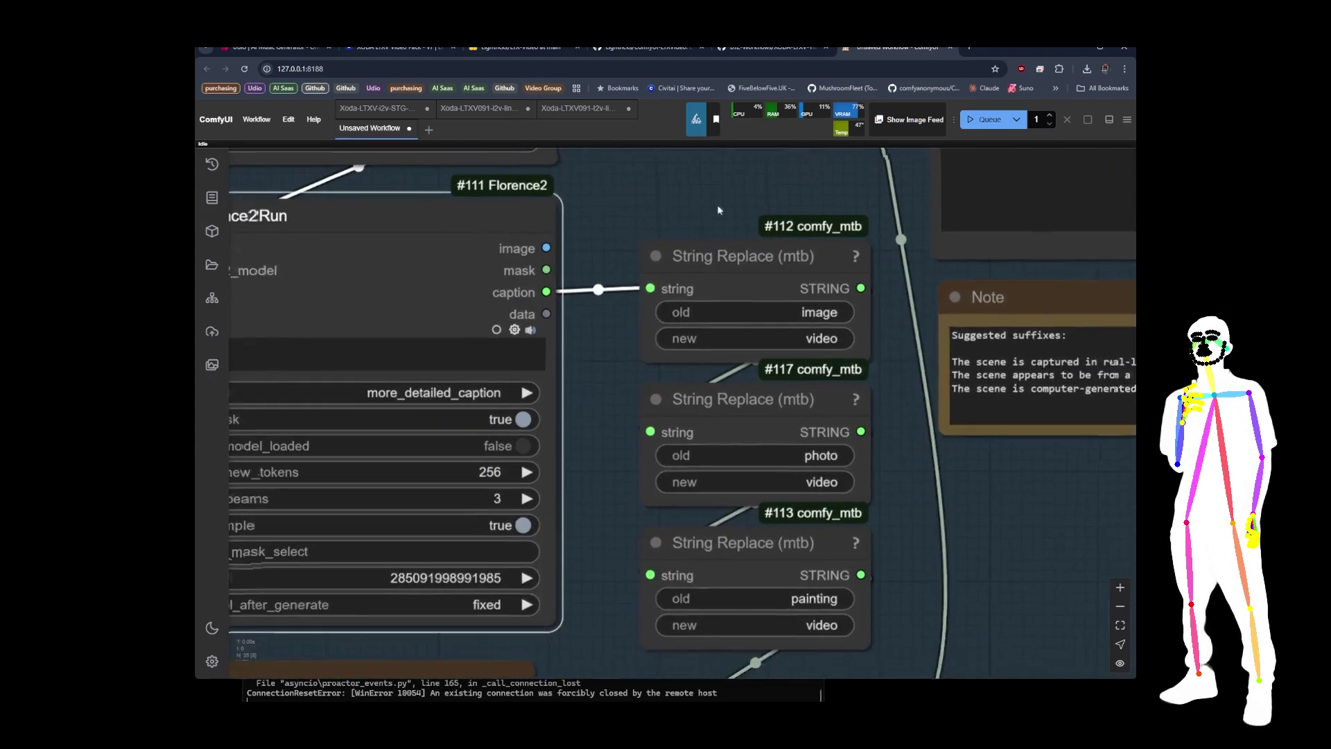
scroll(437, 267, "right", 5)
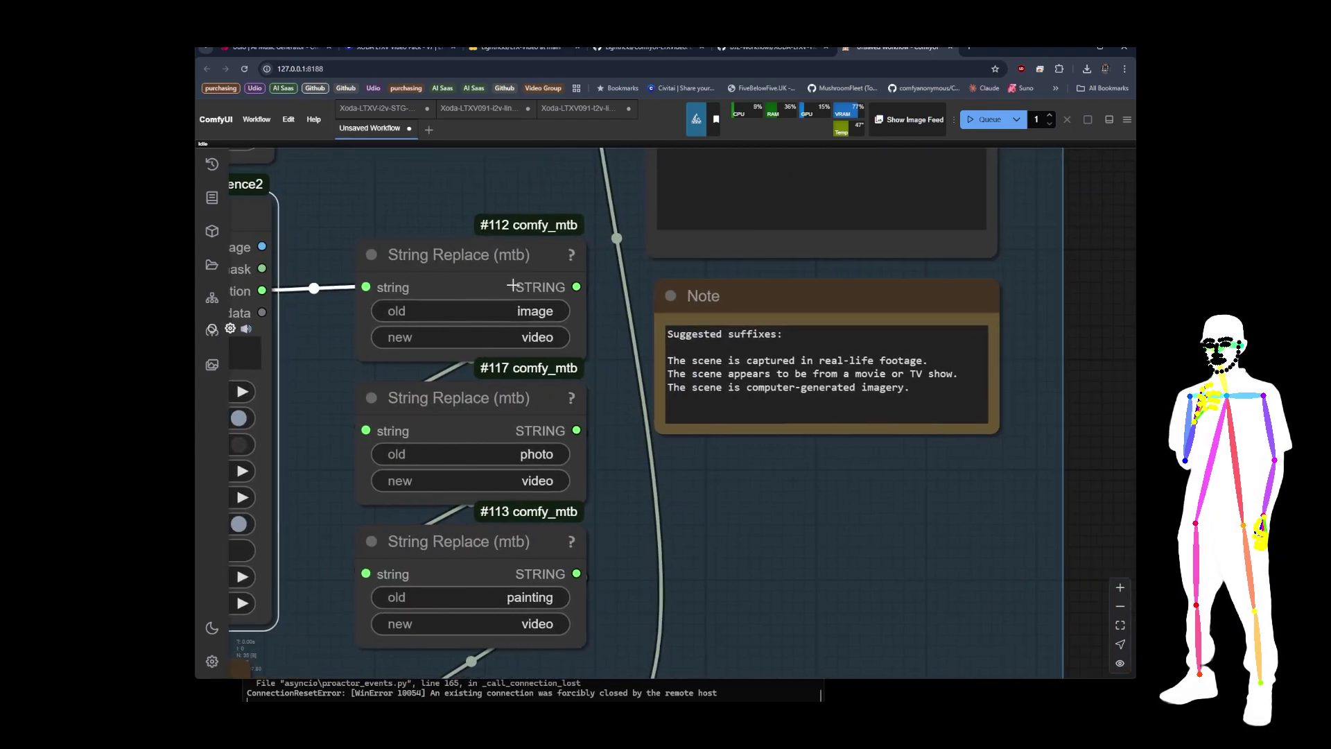
scroll(686, 426, "down", 3)
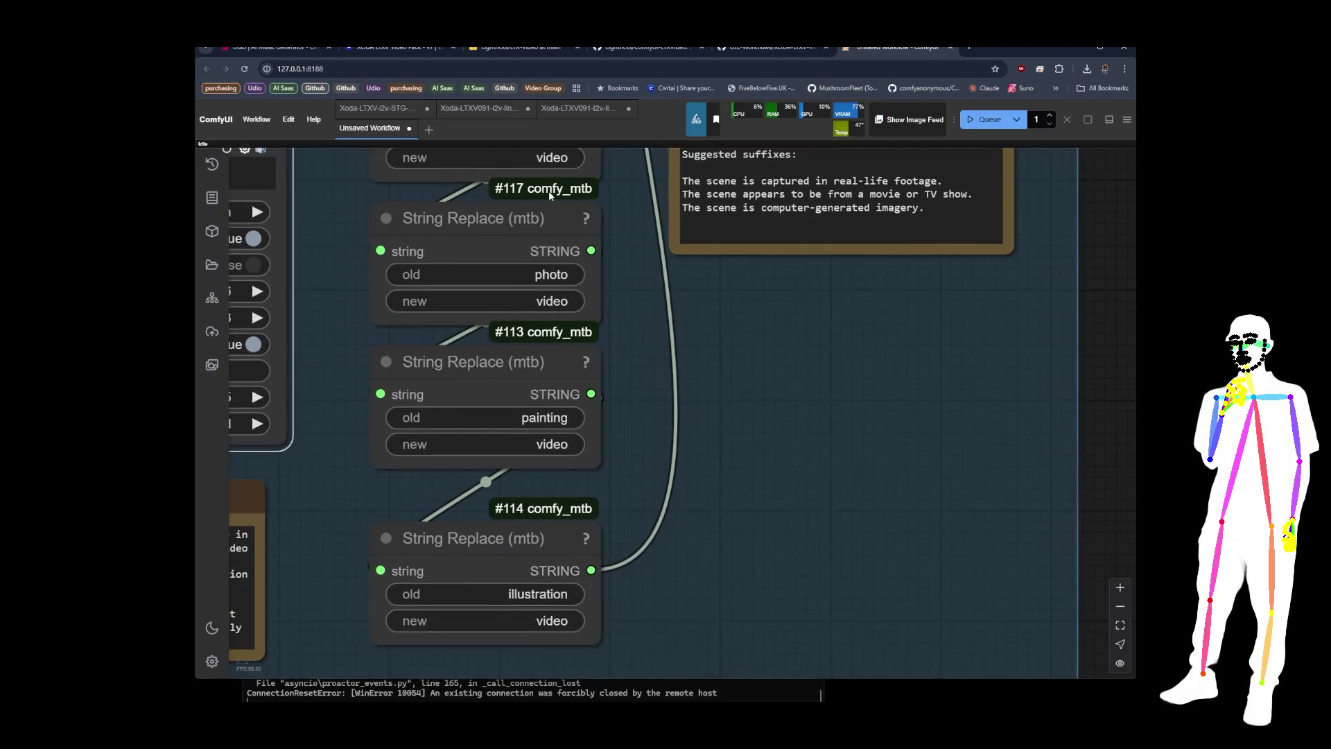
scroll(571, 618, "up", 5)
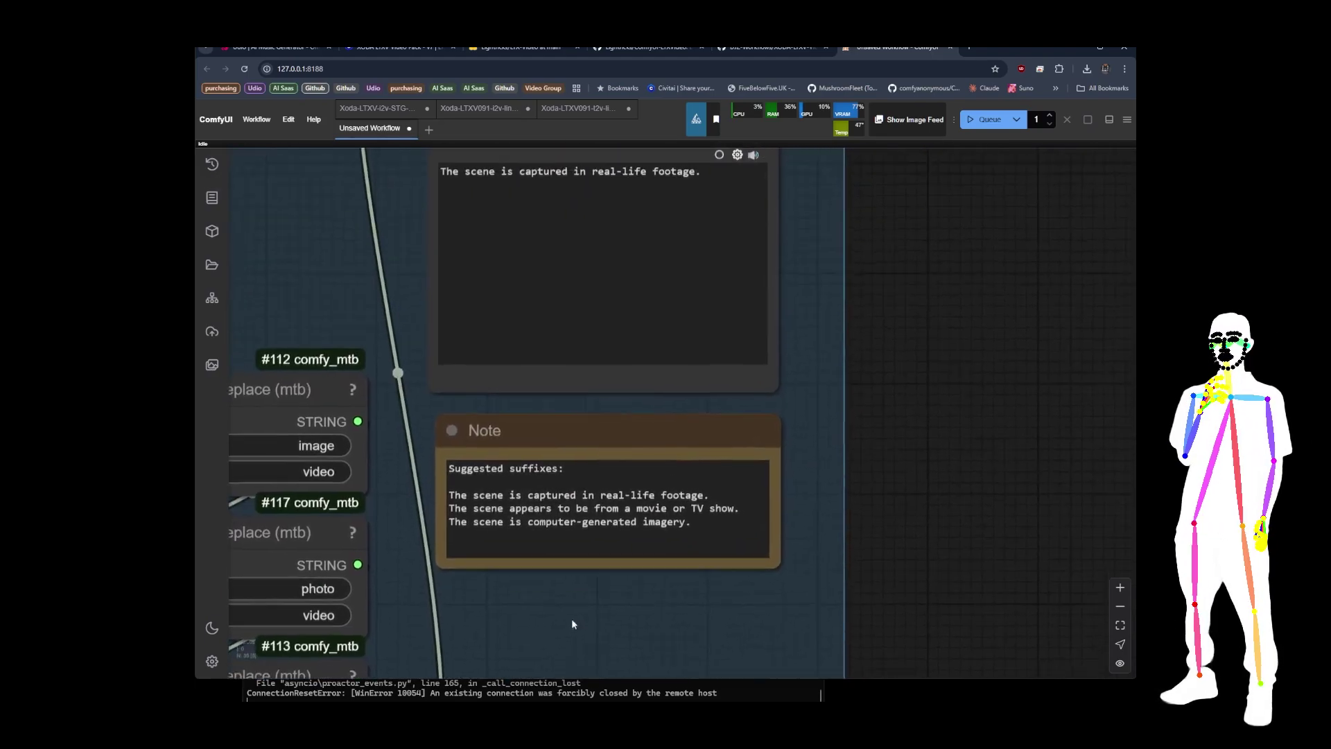
left_click_drag(551, 226, 410, 478)
scroll(454, 440, "down", 2)
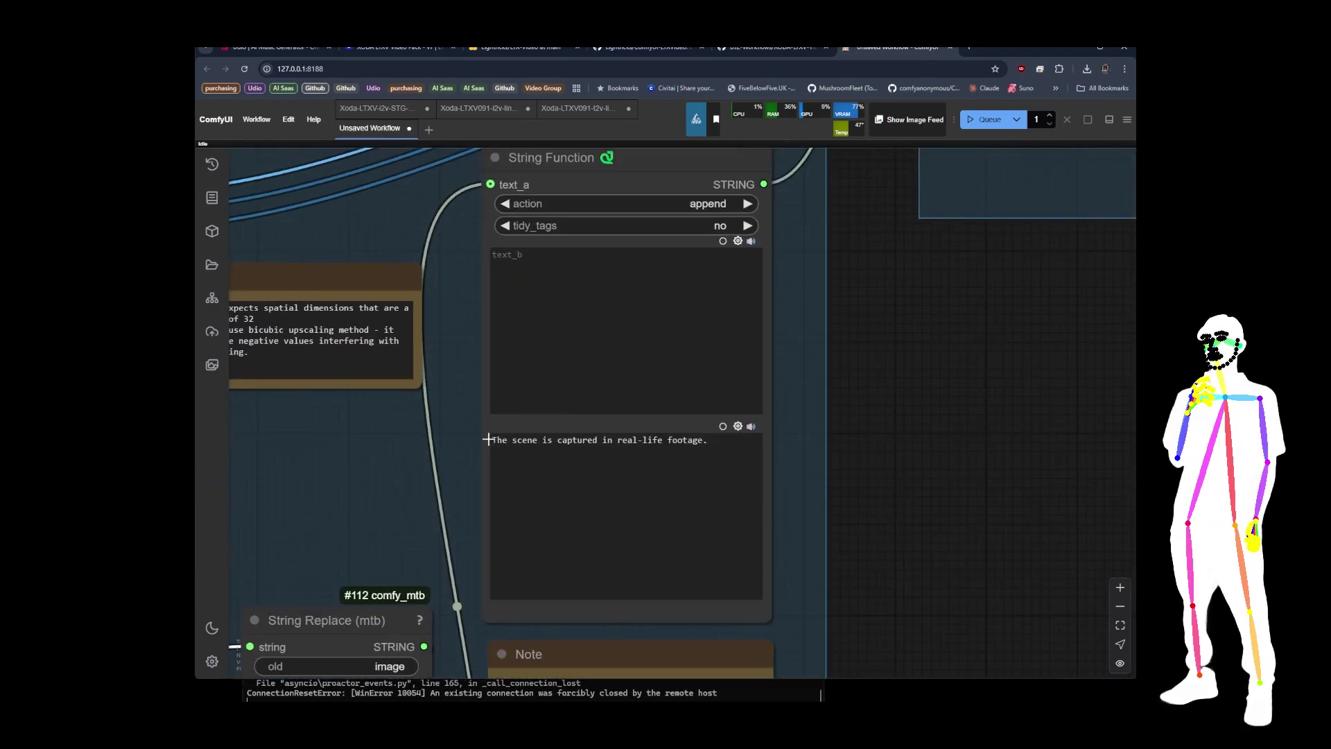
left_click_drag(490, 440, 730, 442)
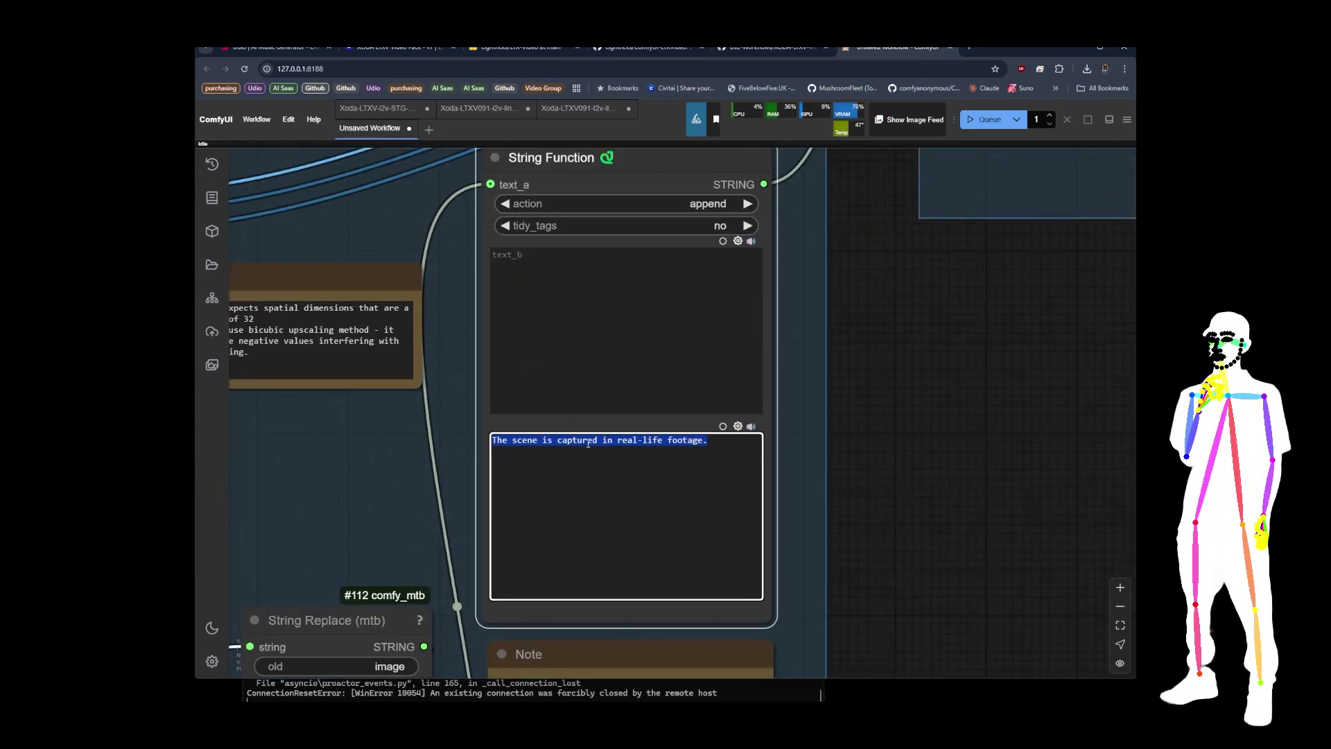
scroll(769, 408, "down", 8)
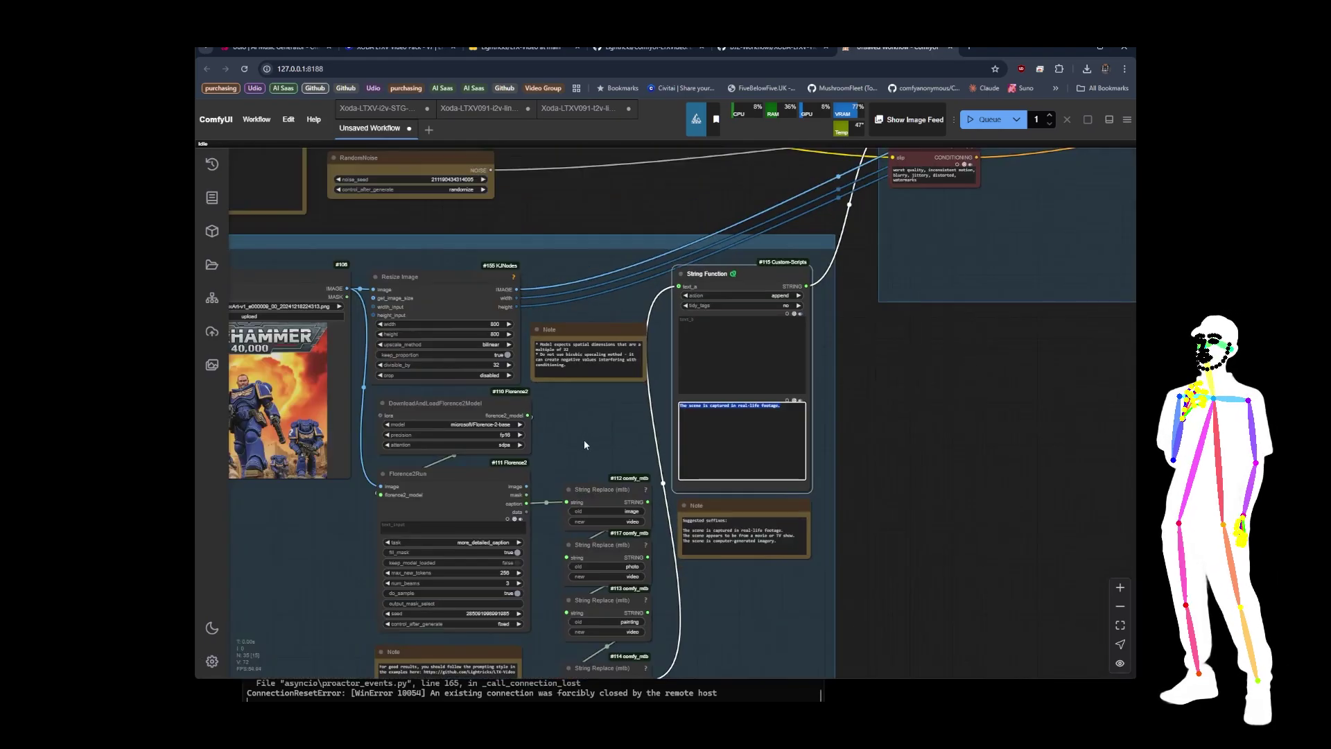
left_click_drag(592, 438, 763, 332)
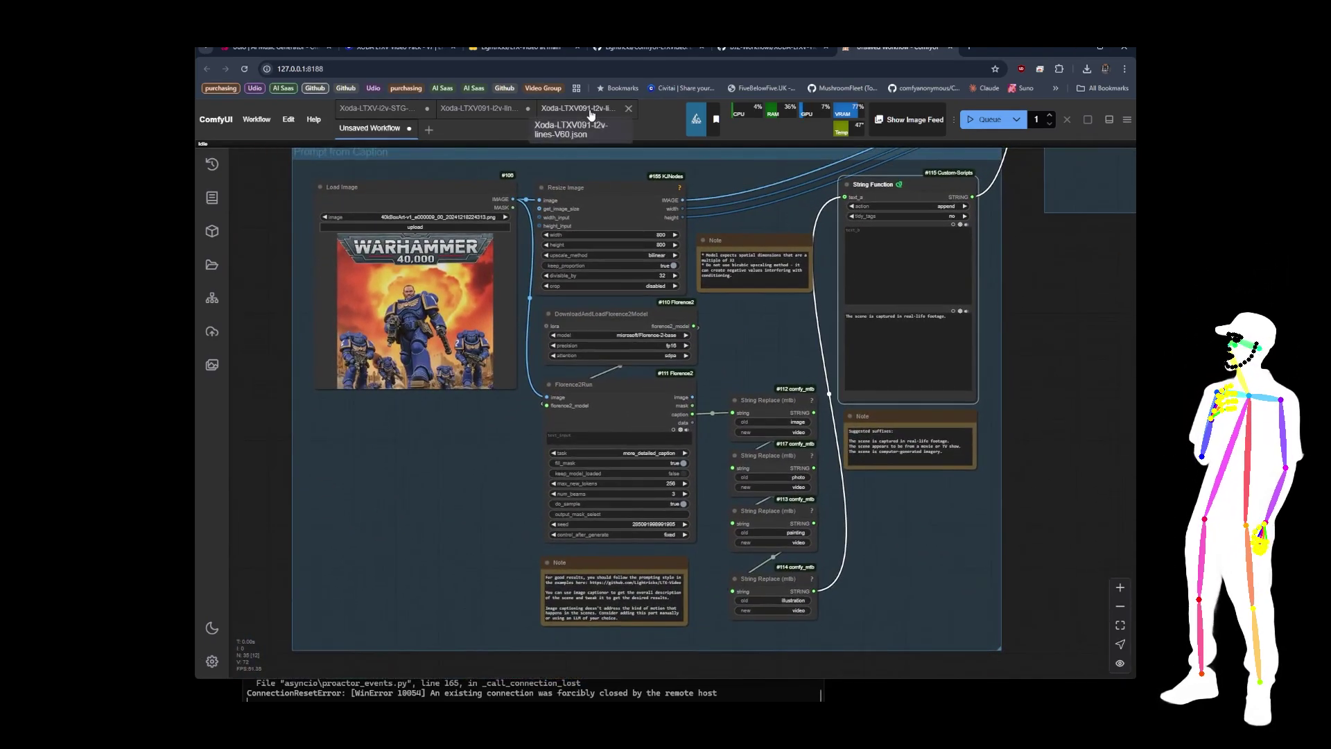
left_click(578, 108)
scroll(235, 464, "up", 15)
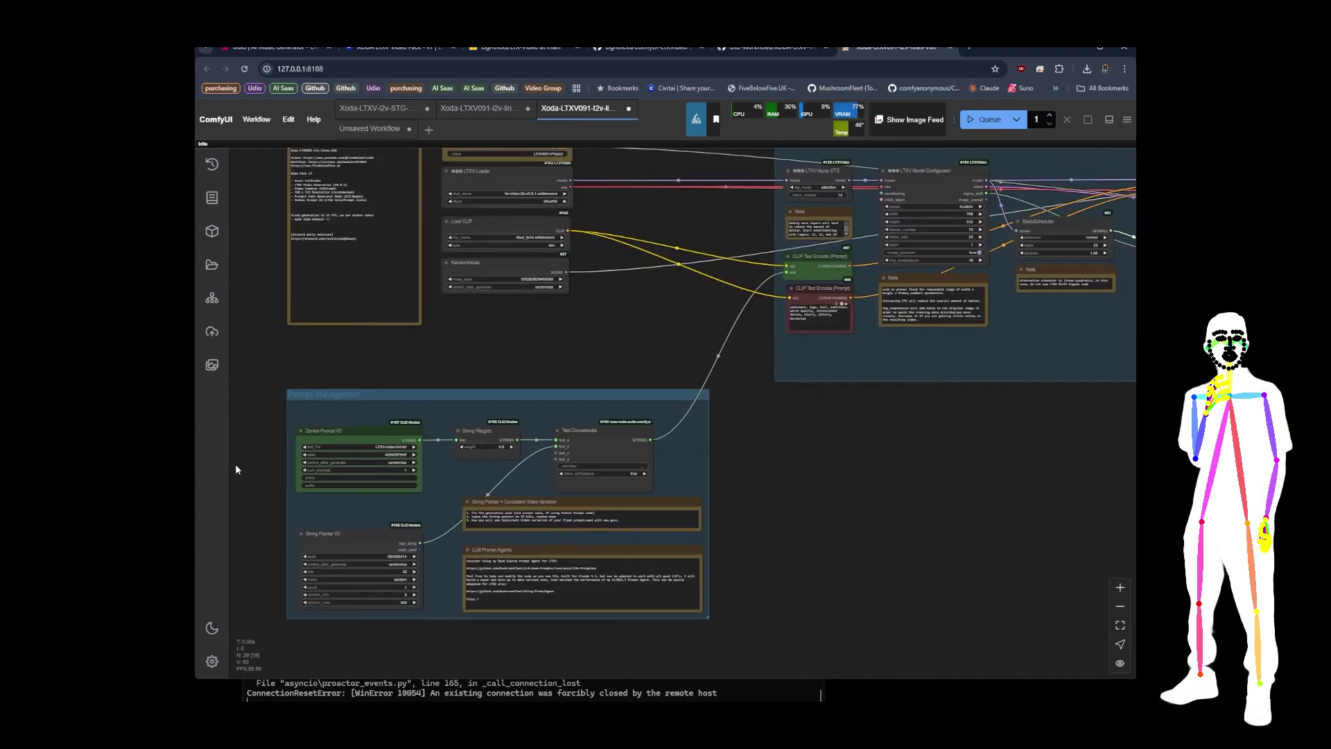
left_click(457, 474)
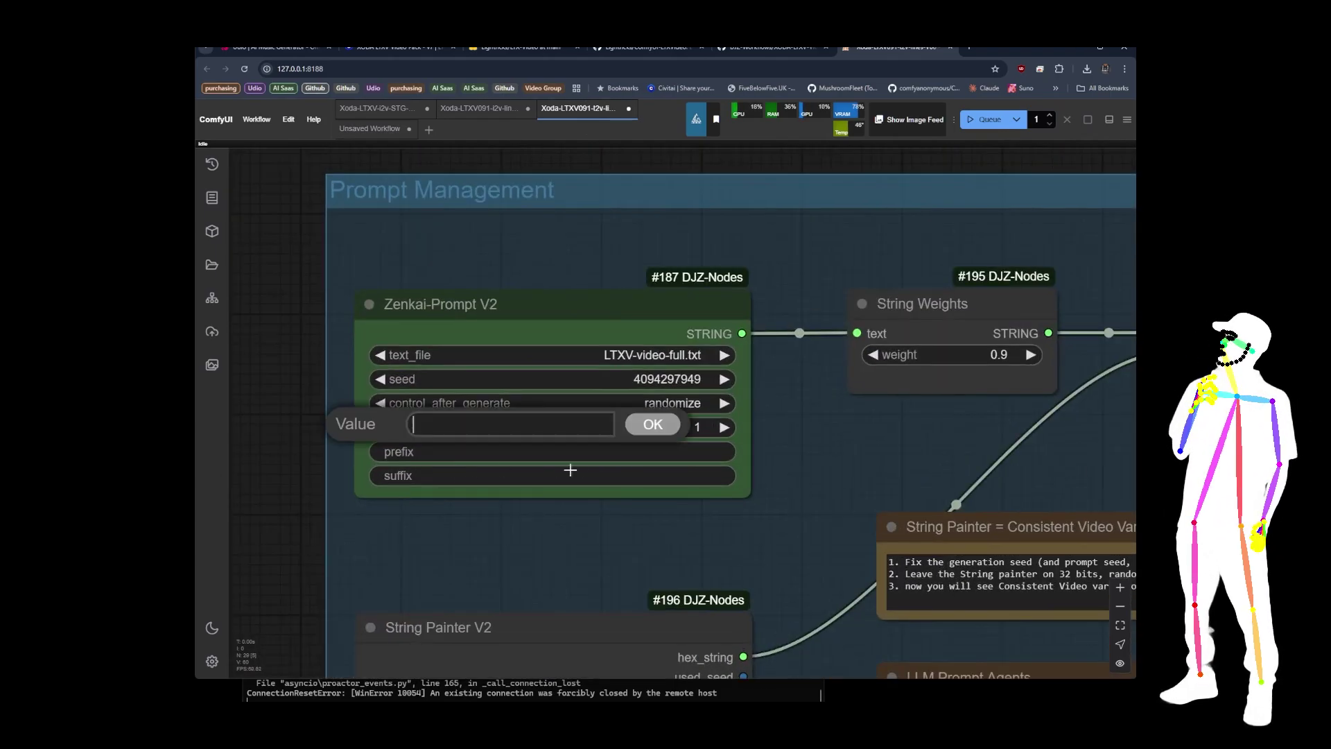
left_click(653, 425)
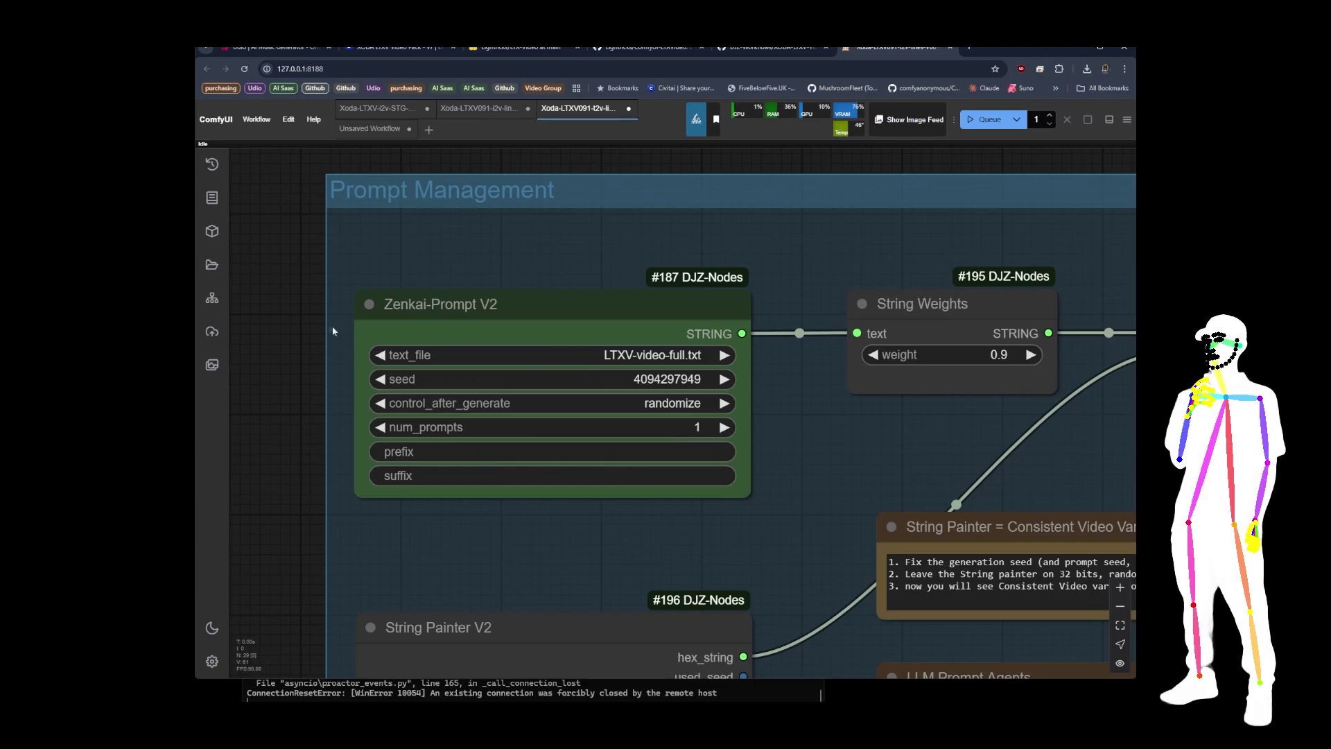
scroll(331, 331, "down", 10)
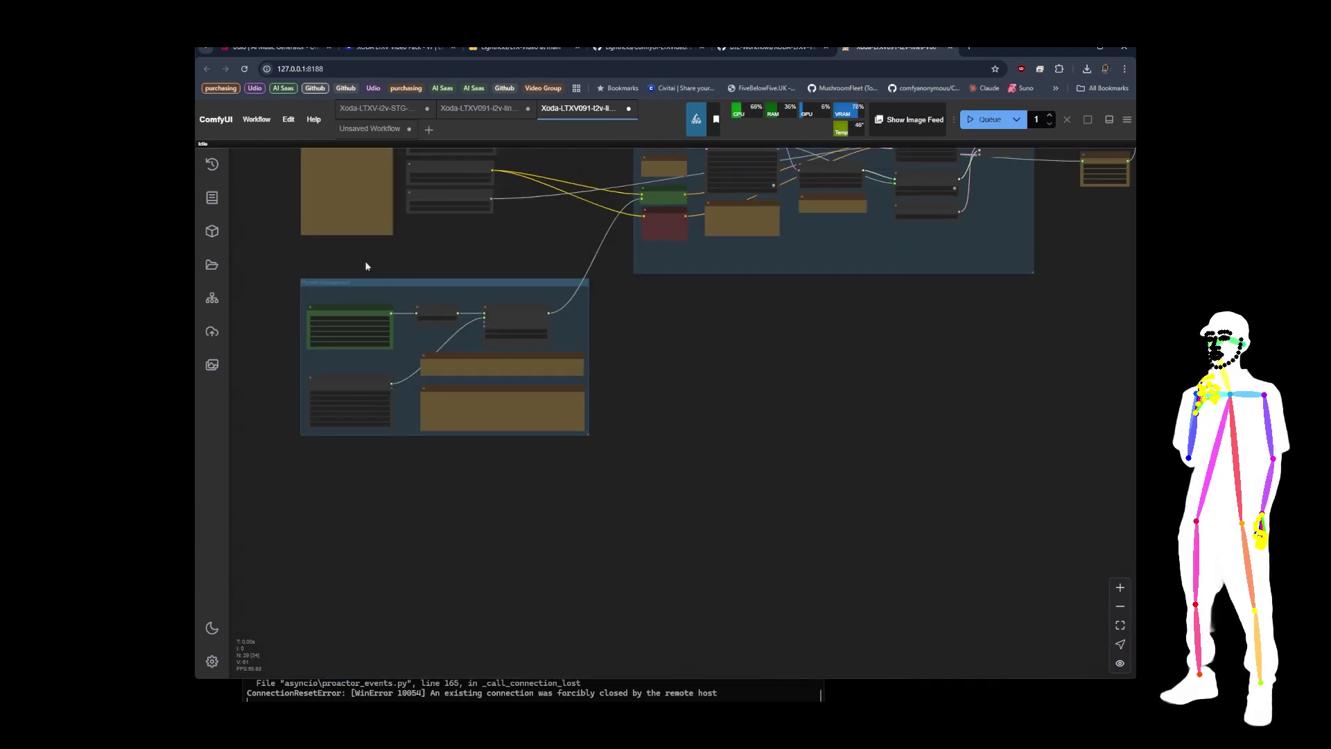
left_click_drag(469, 262, 502, 389)
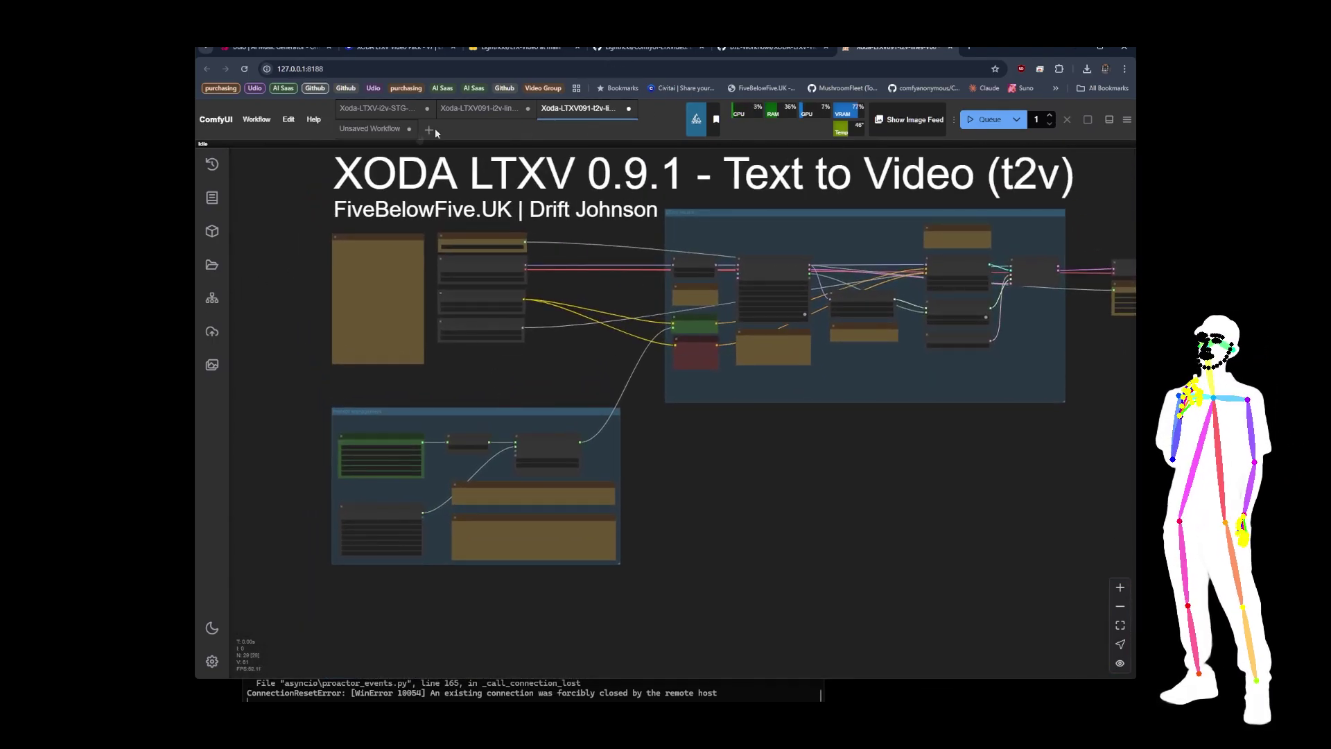
left_click(370, 129)
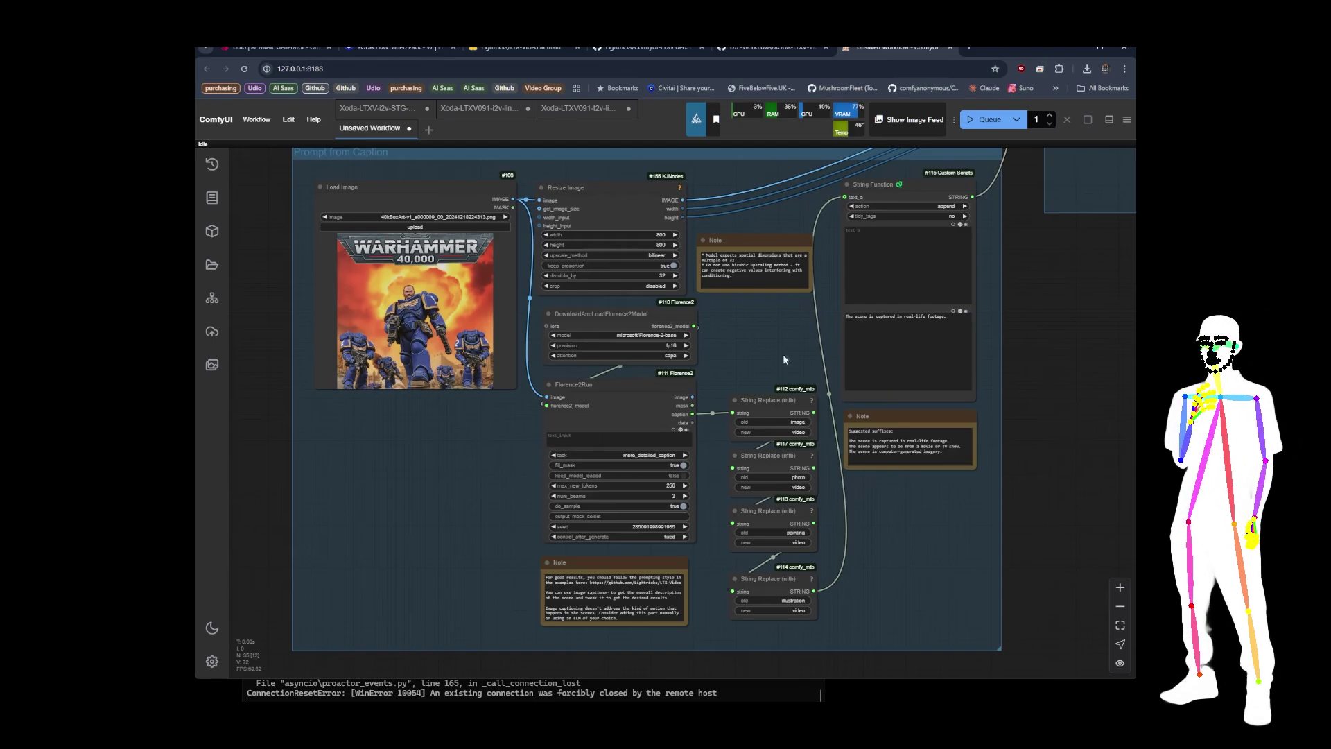
left_click_drag(783, 359, 525, 305)
scroll(598, 281, "up", 6)
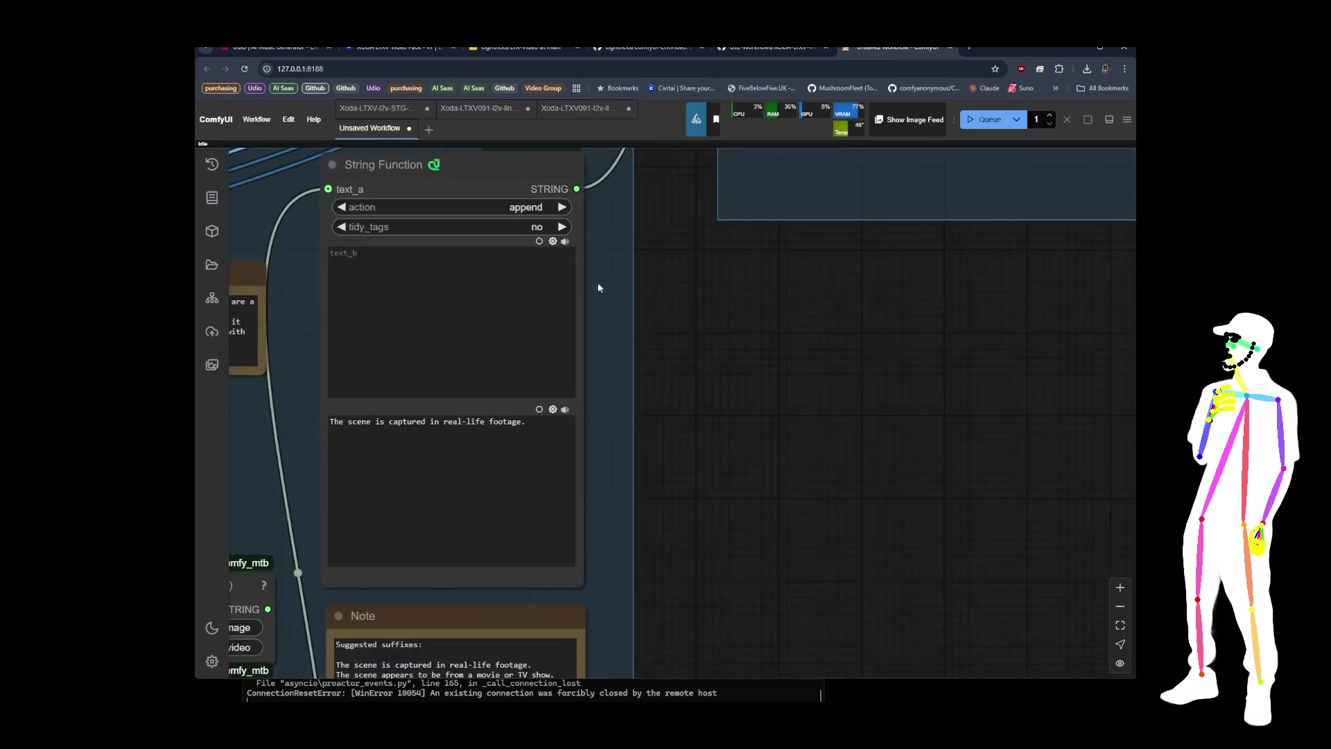
left_click_drag(598, 281, 672, 311)
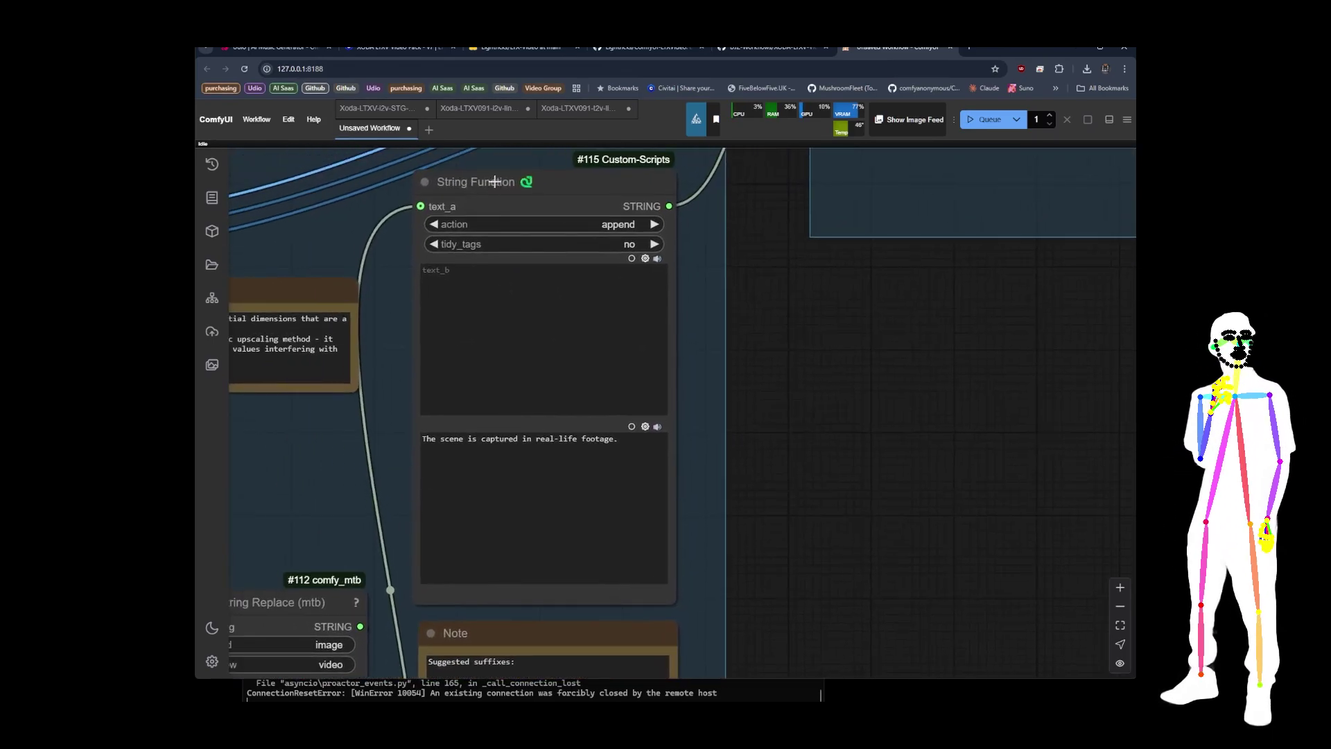
left_click_drag(613, 447, 421, 444)
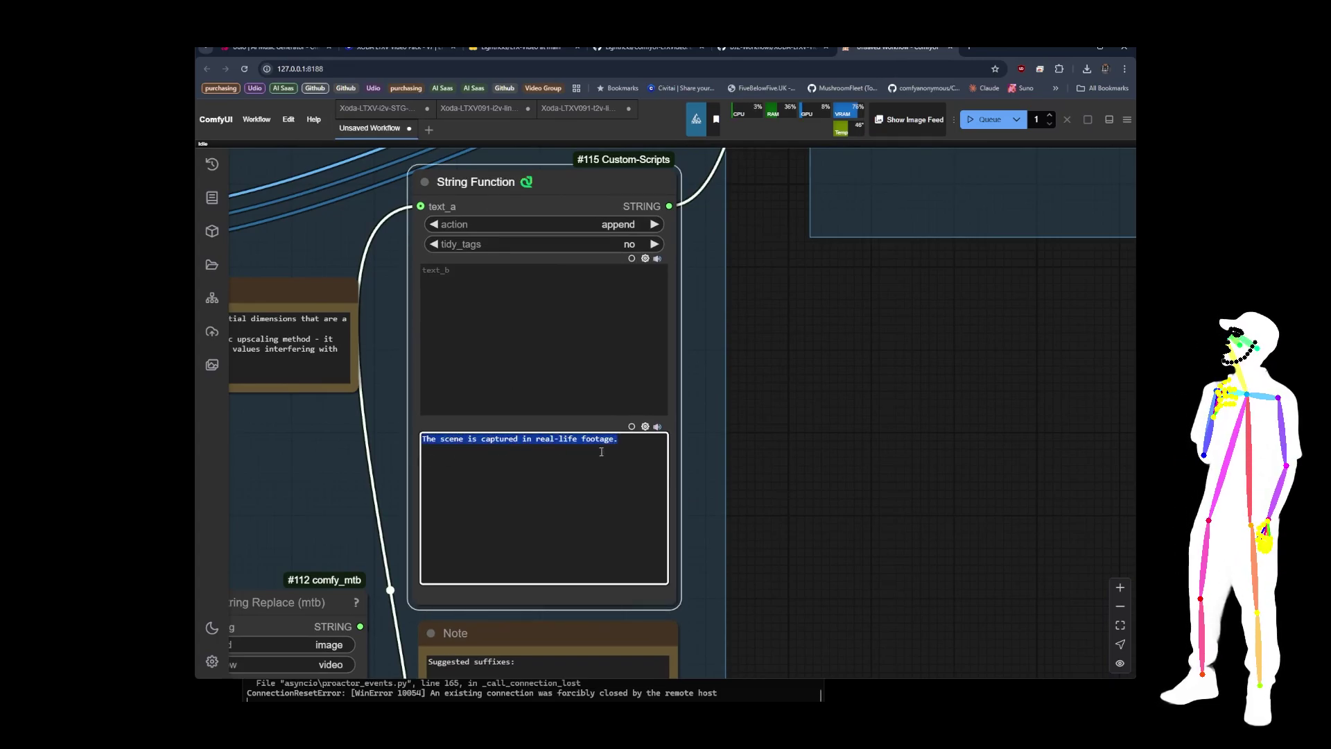
scroll(734, 409, "down", 8)
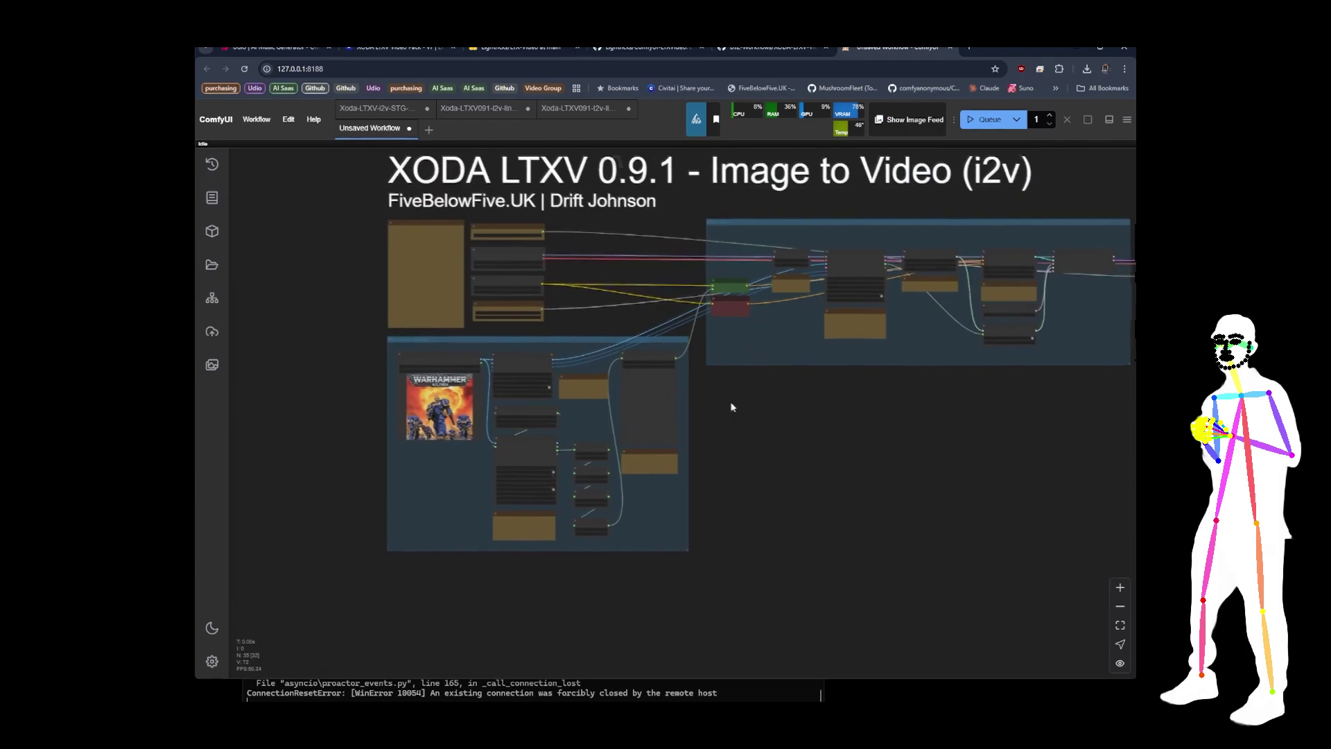
Step: Look over the Warhammer video output and the LTXV Apply STG node
left_click_drag(732, 408, 397, 425)
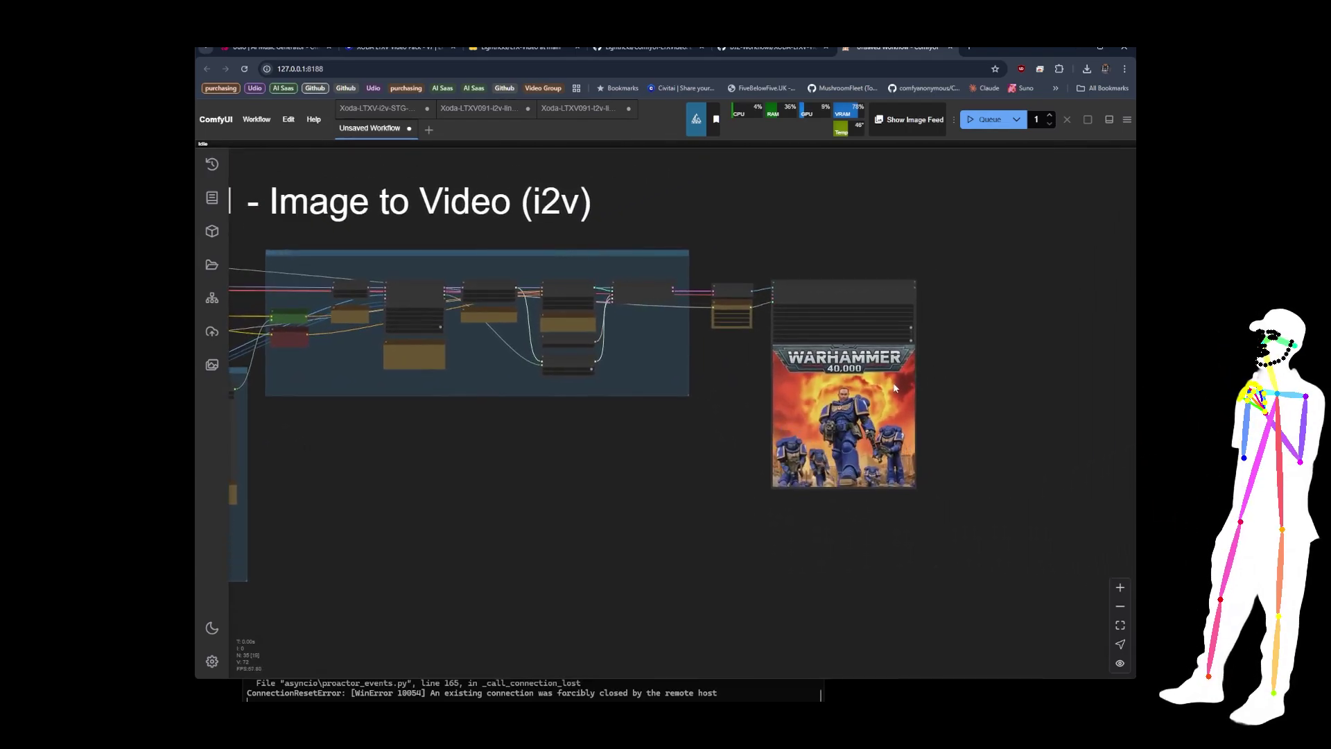
scroll(894, 388, "up", 8)
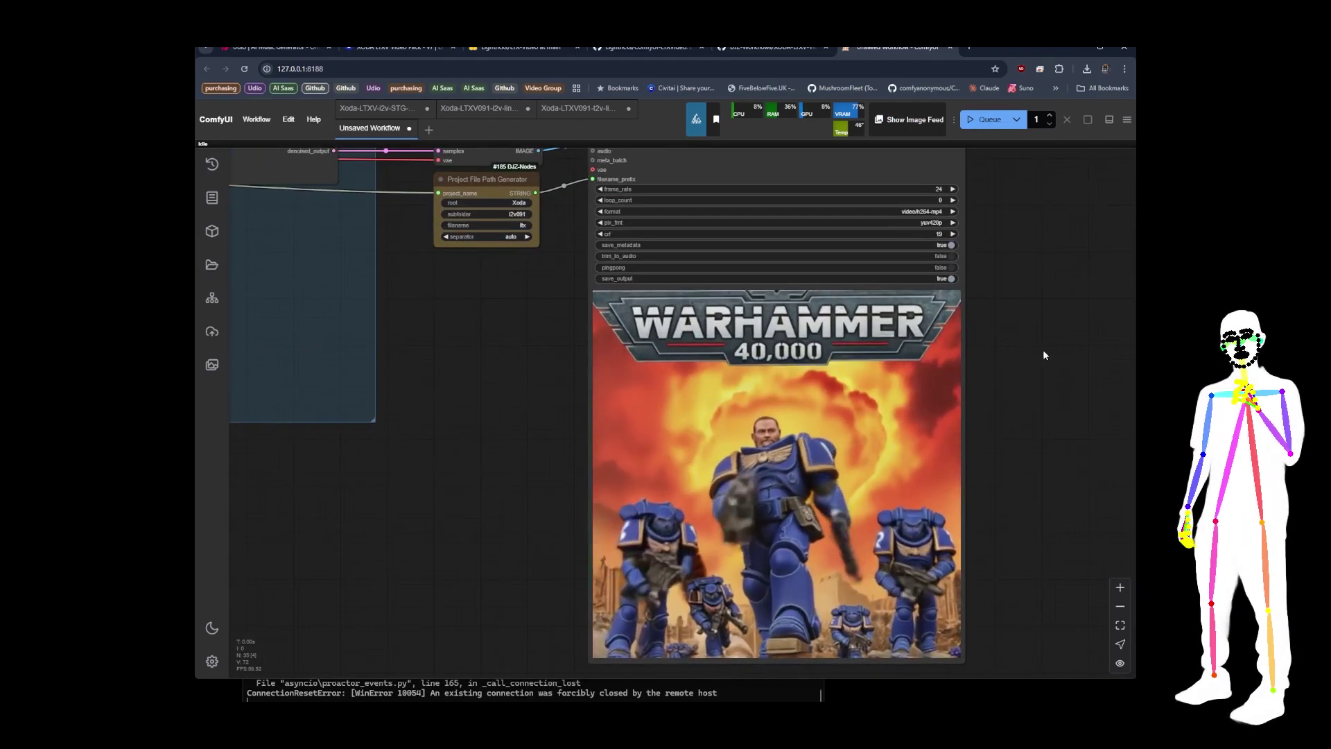
scroll(1043, 355, "down", 6)
scroll(331, 366, "up", 8)
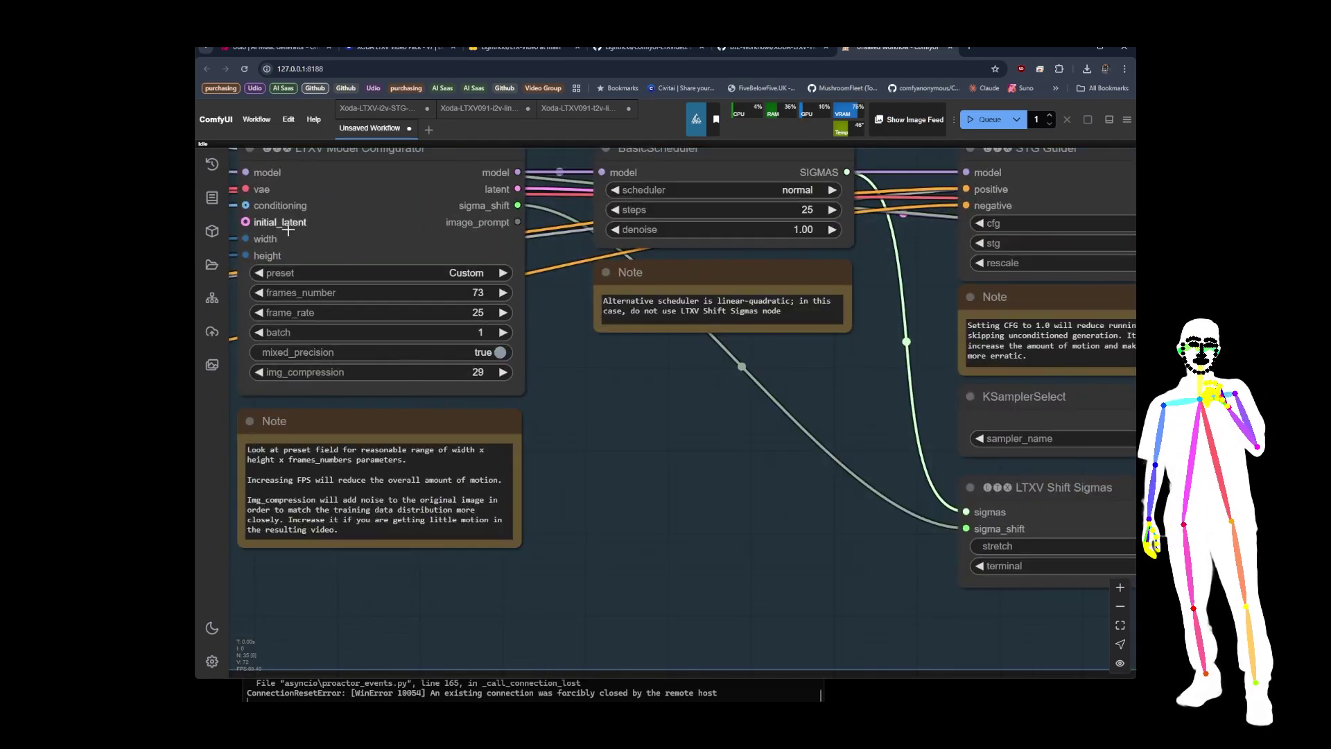
scroll(326, 270, "down", 5)
scroll(316, 280, "down", 3)
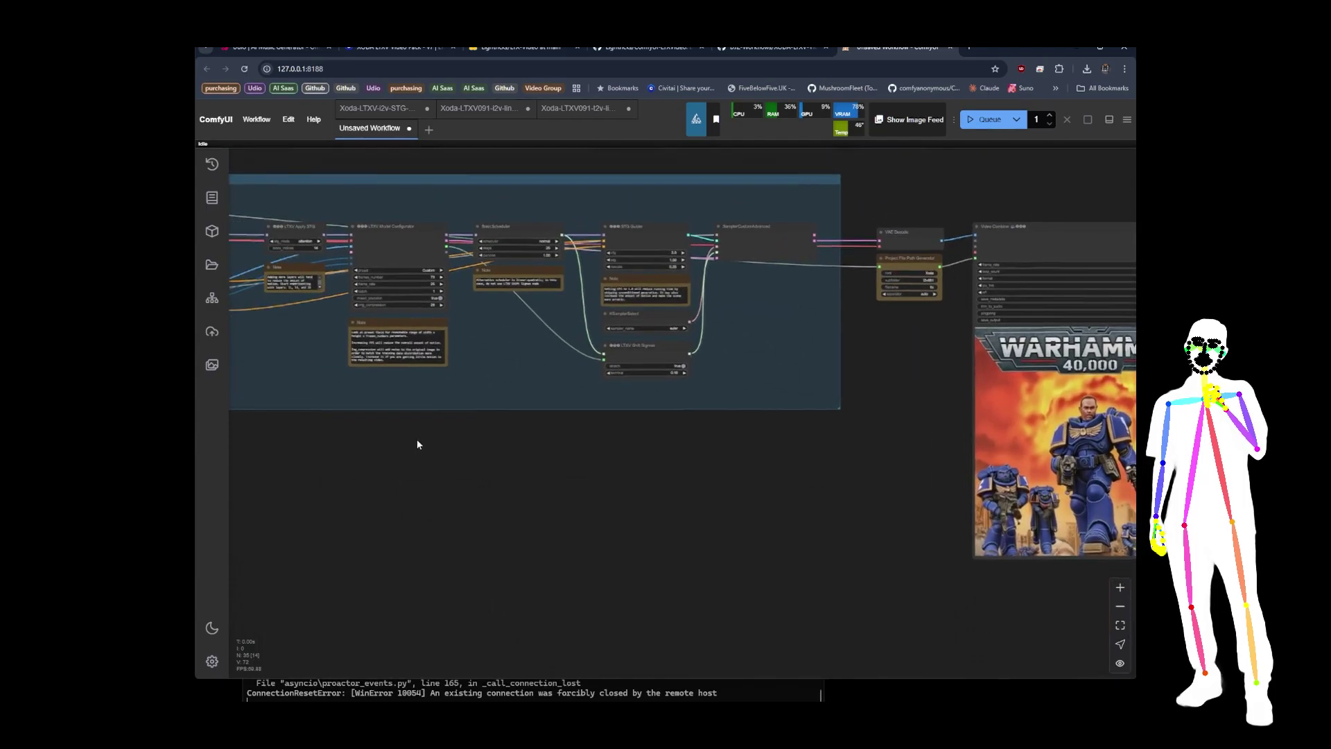
scroll(476, 439, "down", 3)
Step: Enlarge the Note beside LTXV Apply STG so its layers 11, 14, 19 advice reads wider
left_click_drag(490, 485, 633, 416)
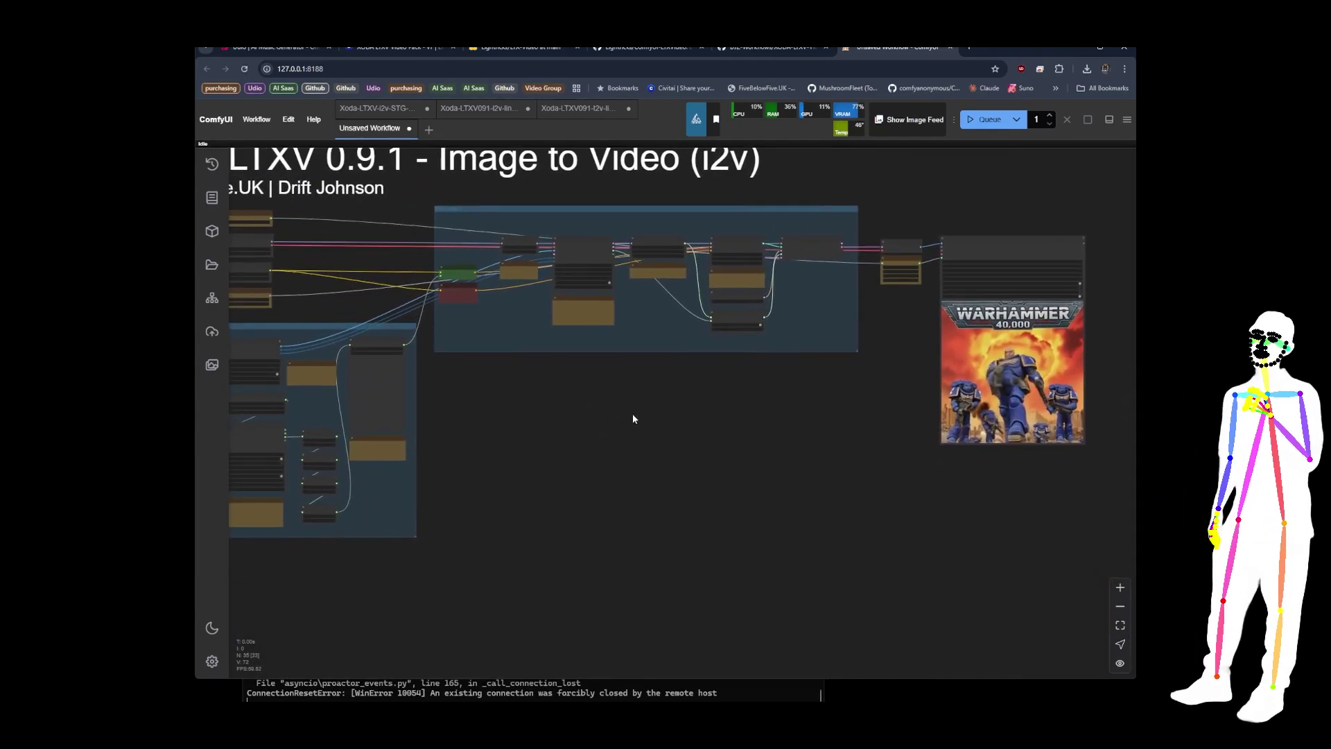
scroll(869, 396, "down", 2)
left_click_drag(785, 414, 808, 444)
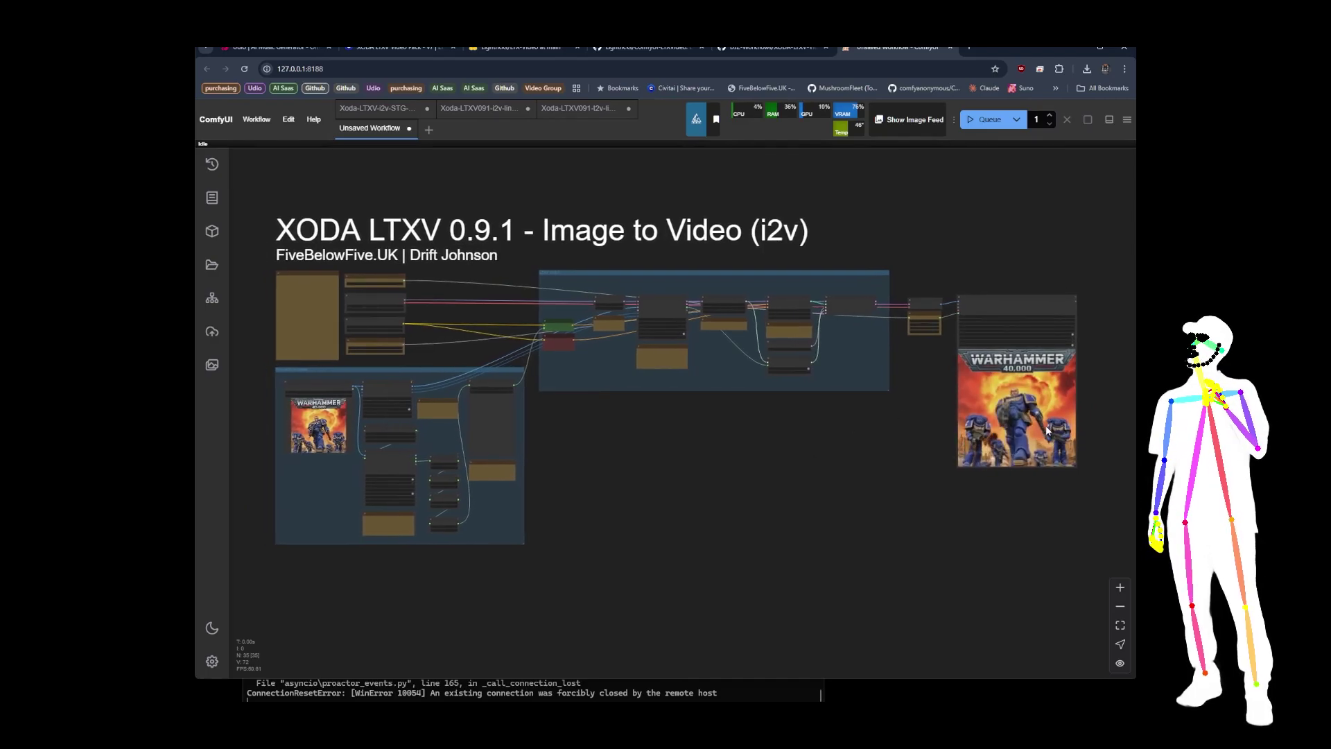
scroll(493, 302, "up", 5)
scroll(622, 305, "up", 5)
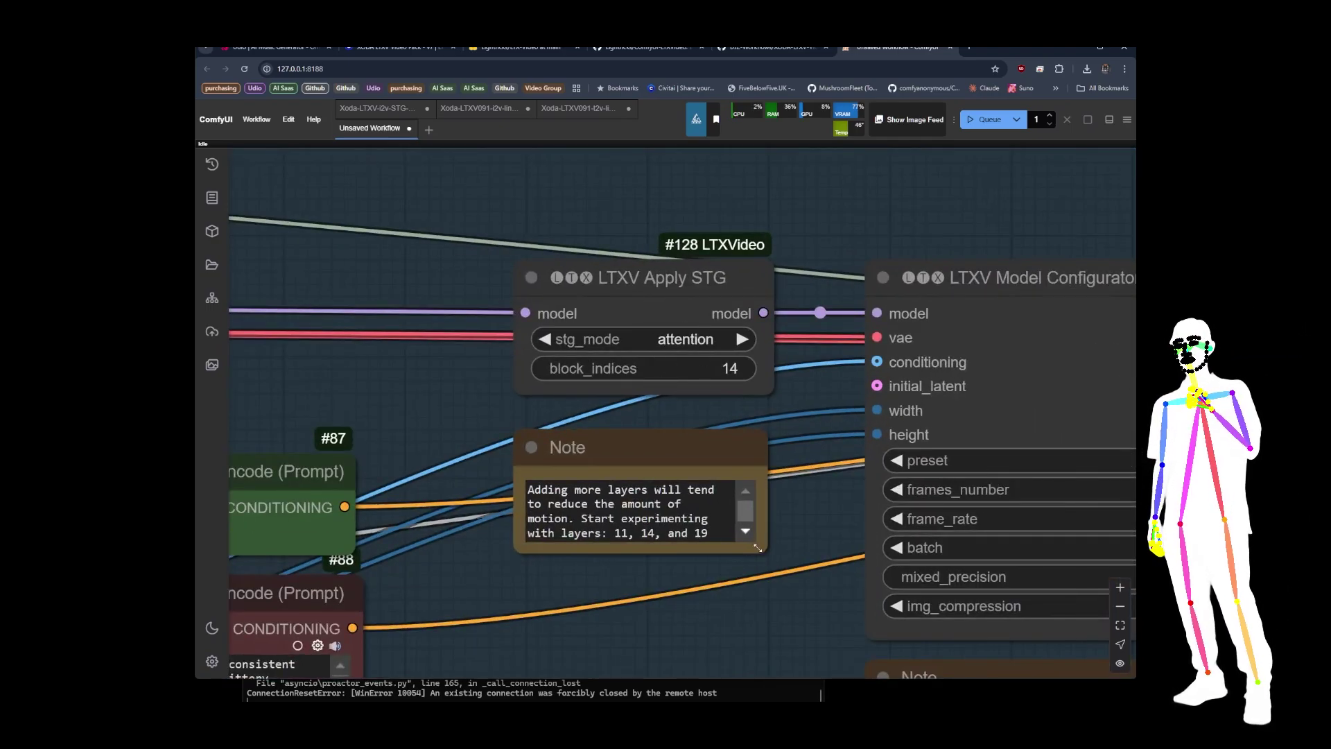
left_click_drag(758, 548, 766, 572)
Step: Nudge the layers Note slightly higher and re-frame the image-to-video workflow
left_click_drag(634, 443, 636, 422)
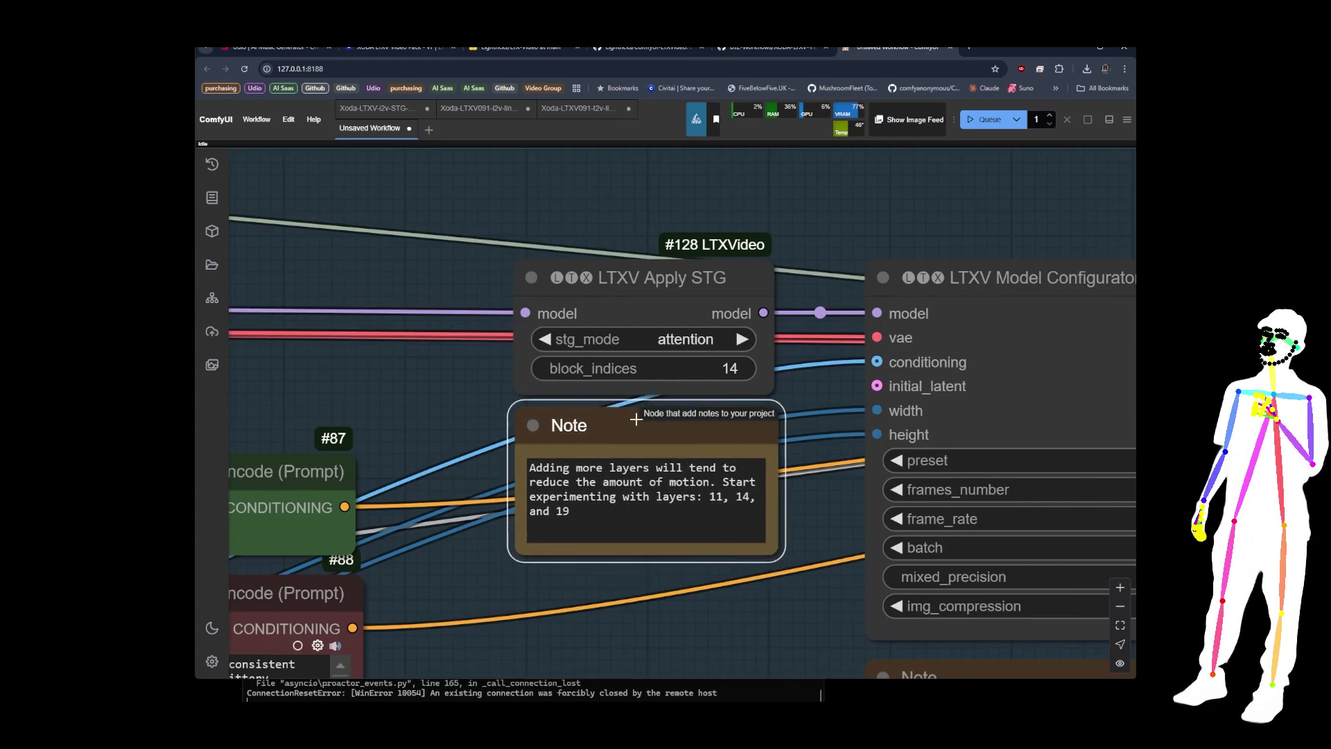
scroll(372, 281, "down", 10)
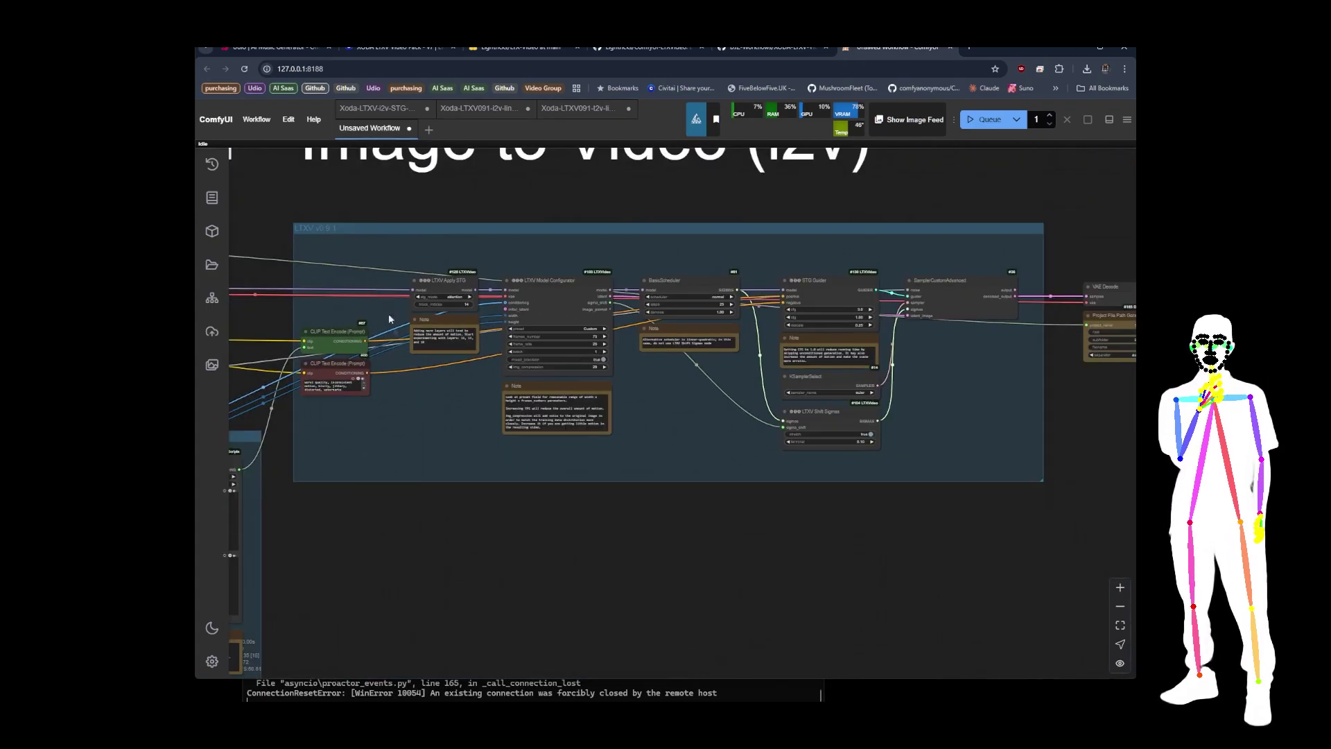
left_click_drag(796, 520, 954, 511)
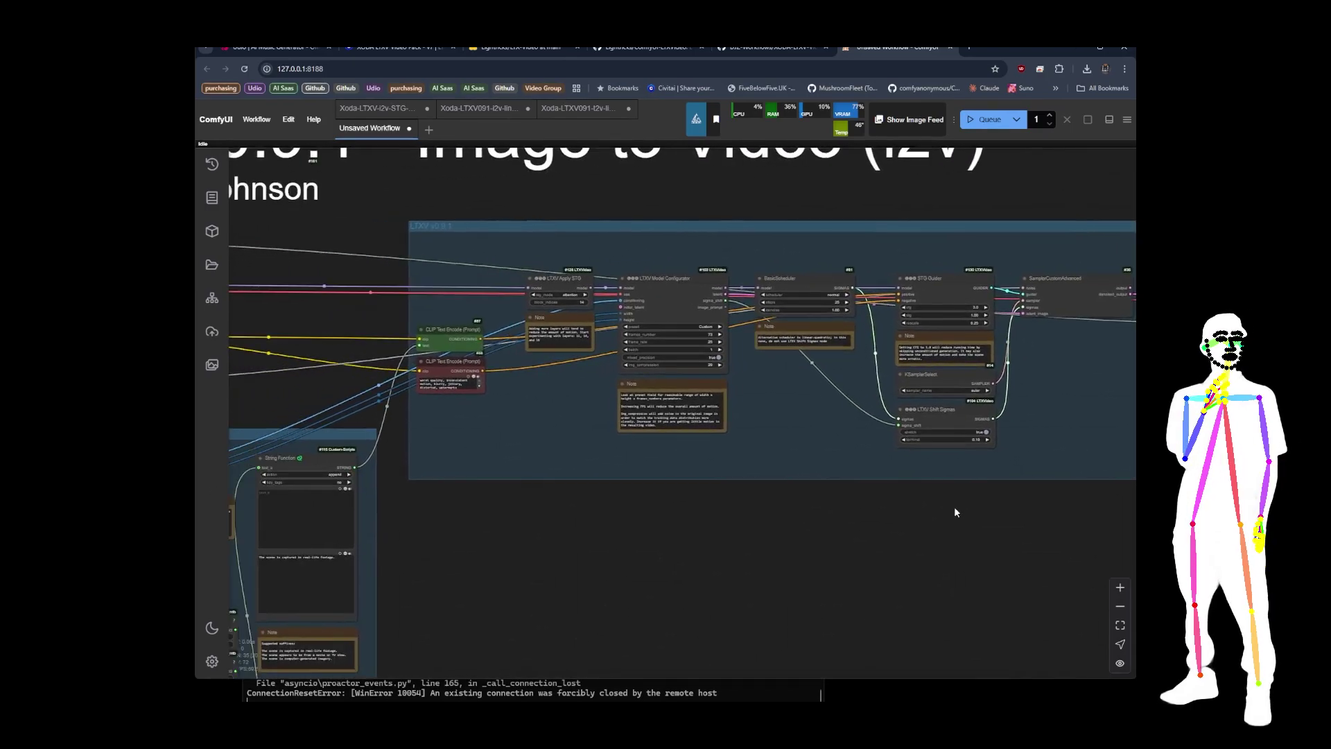
scroll(954, 511, "down", 3)
left_click_drag(904, 467, 902, 461)
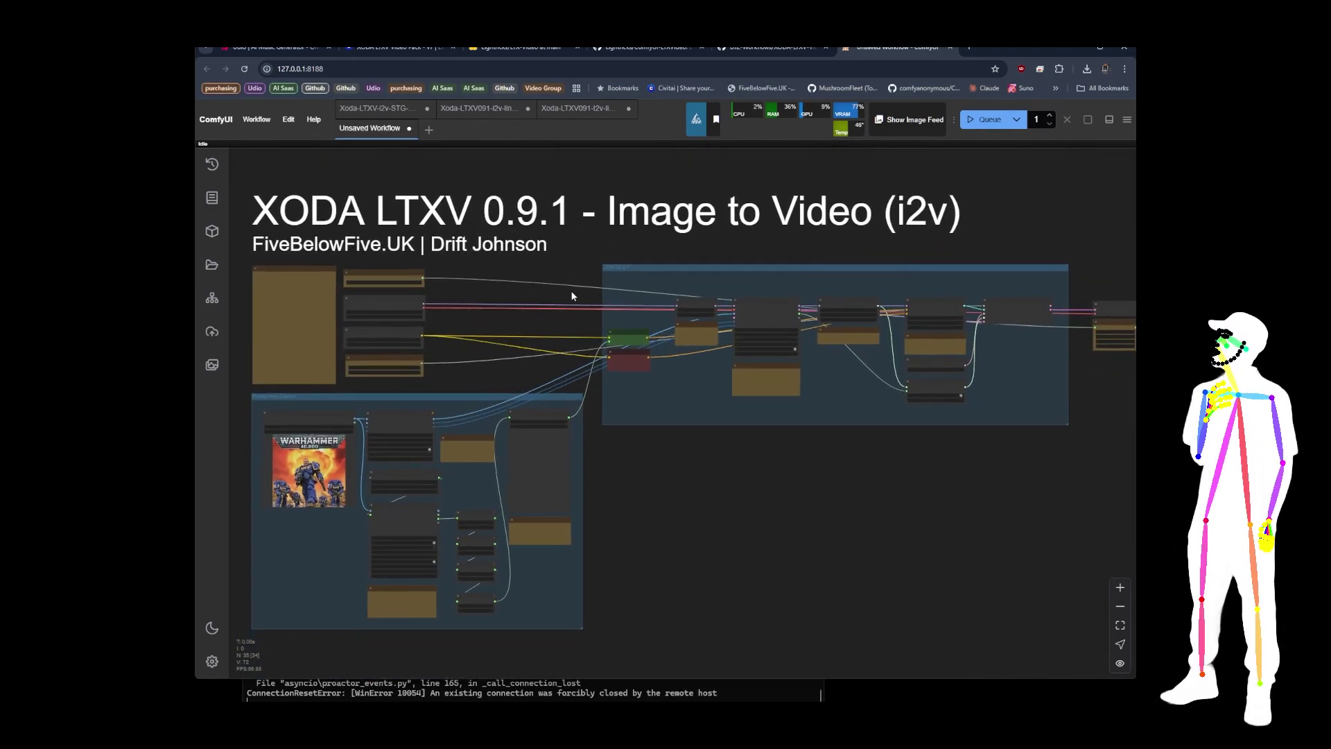
scroll(270, 242, "up", 8)
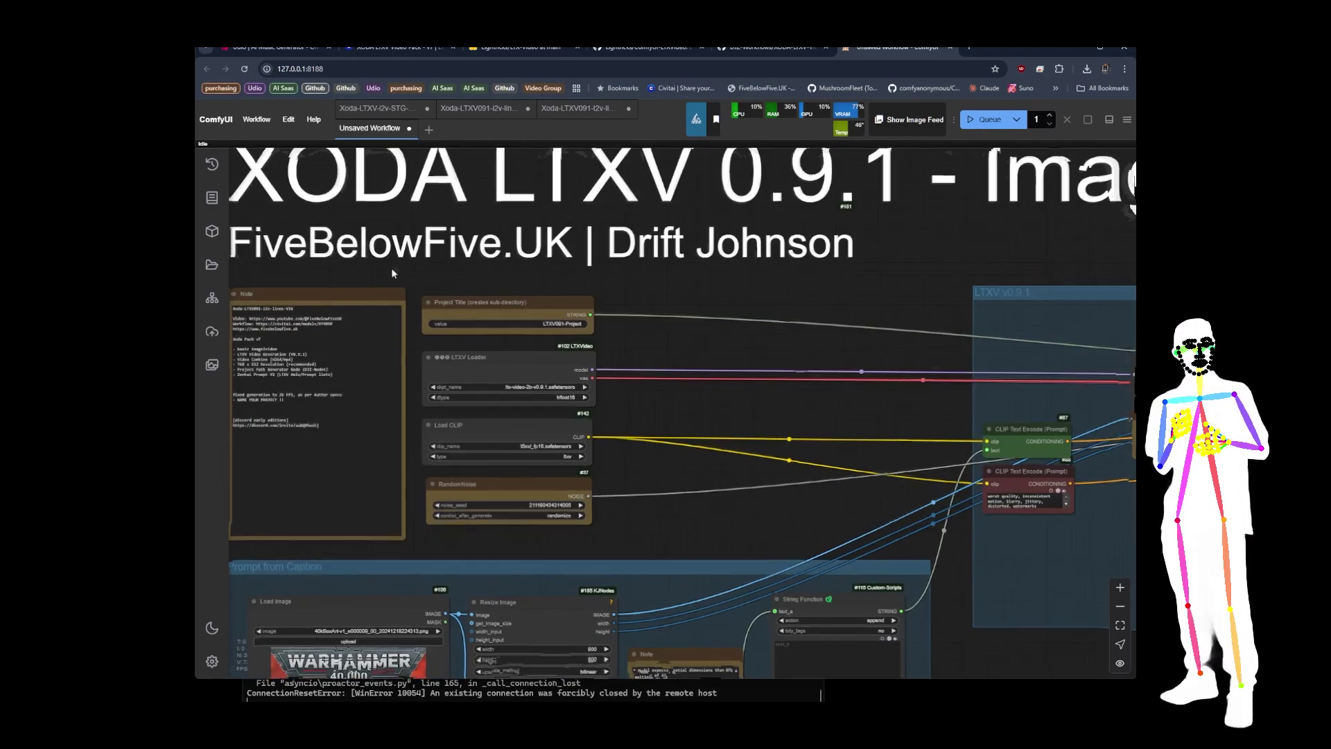
scroll(391, 267, "down", 6)
scroll(1054, 301, "up", 3)
scroll(1054, 301, "up", 3)
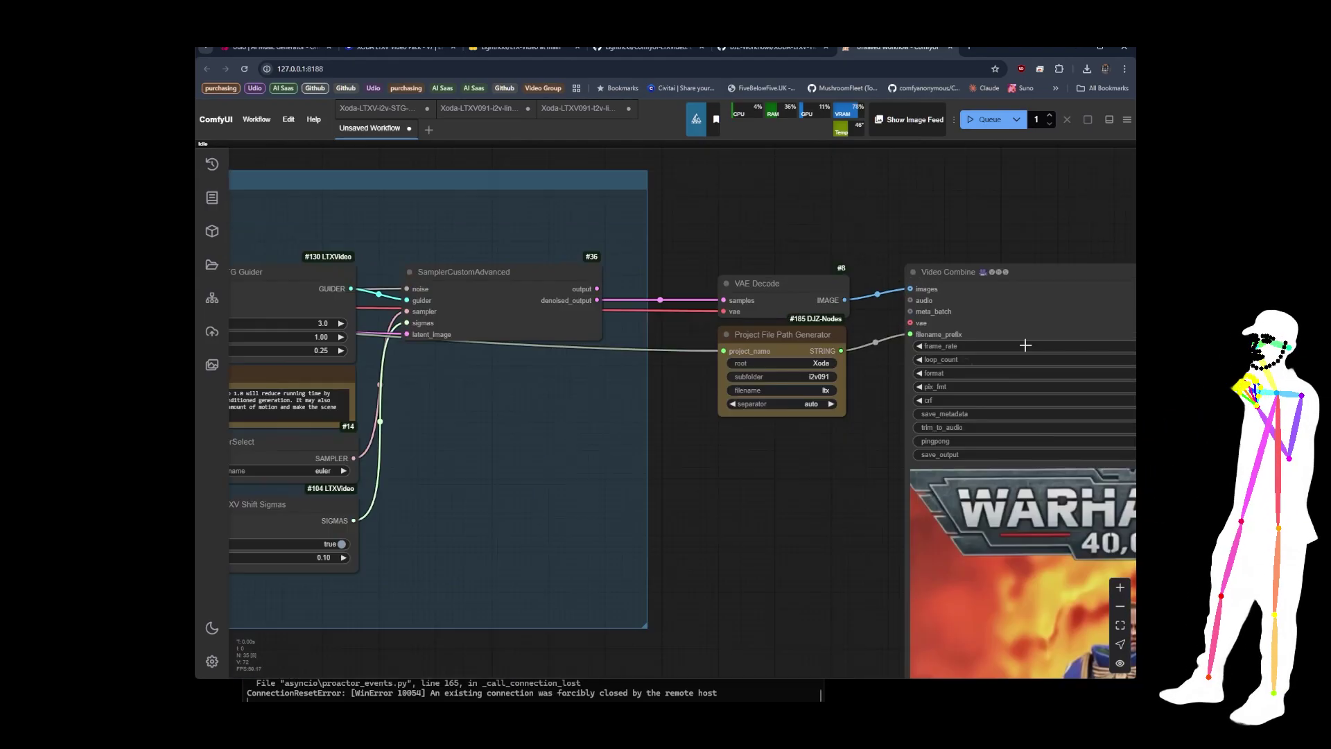
scroll(888, 201, "down", 6)
Step: Survey the whole i2v graph, then switch to the Xoda-LTXV091-t2v workflow
left_click_drag(637, 347, 667, 409)
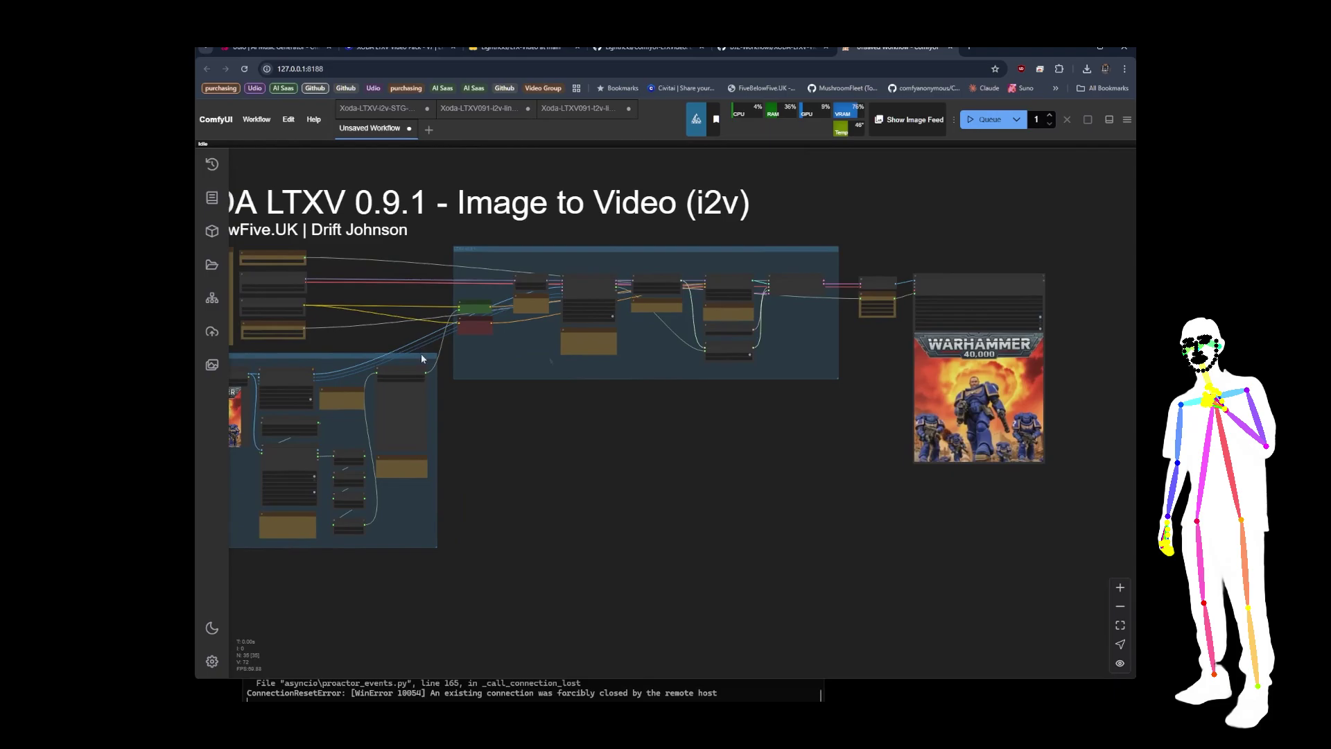
scroll(780, 310, "up", 4)
scroll(772, 305, "down", 5)
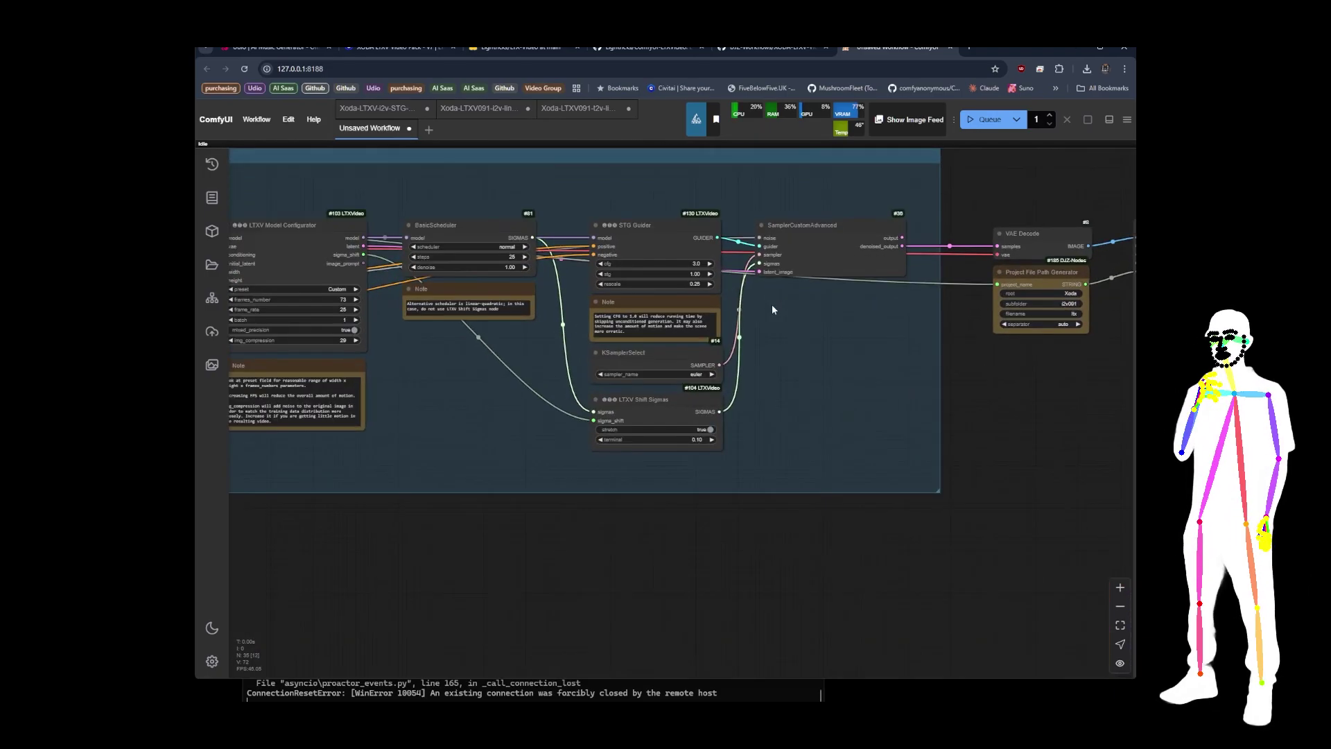
scroll(723, 480, "up", 2)
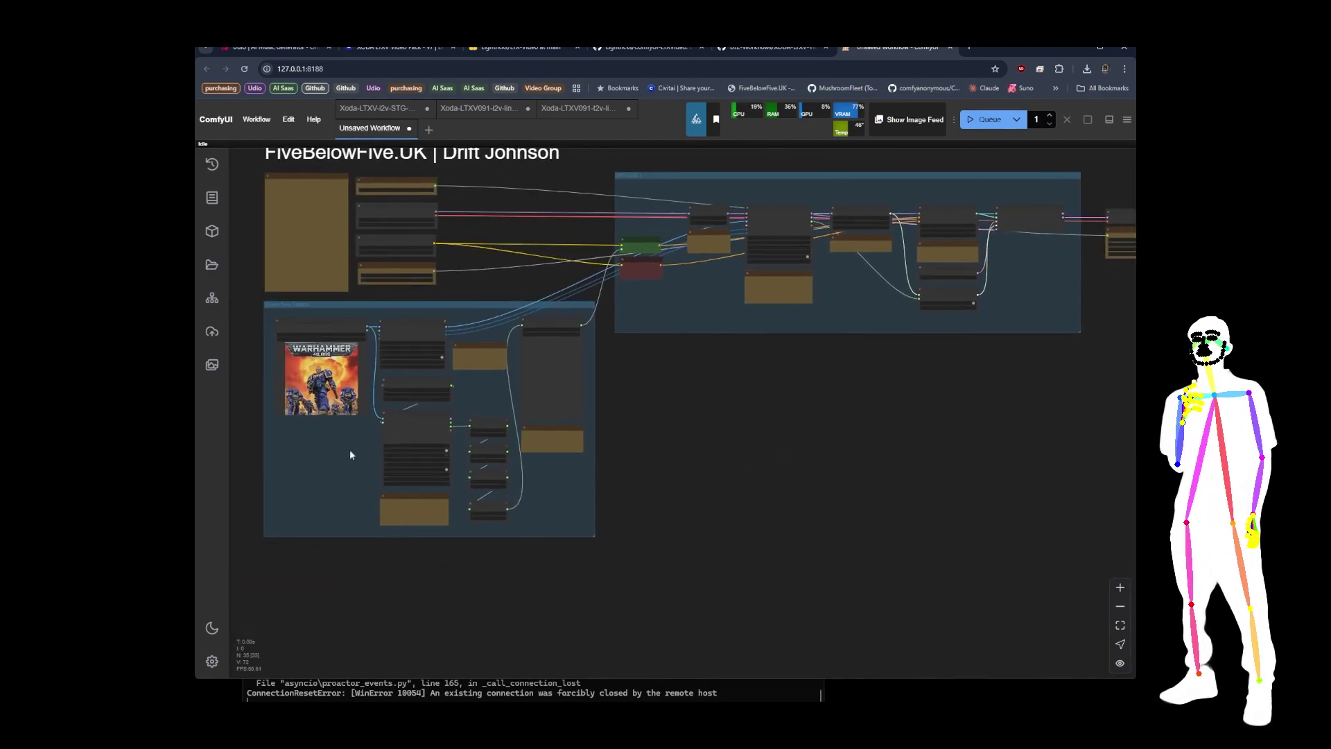
left_click_drag(296, 444, 327, 449)
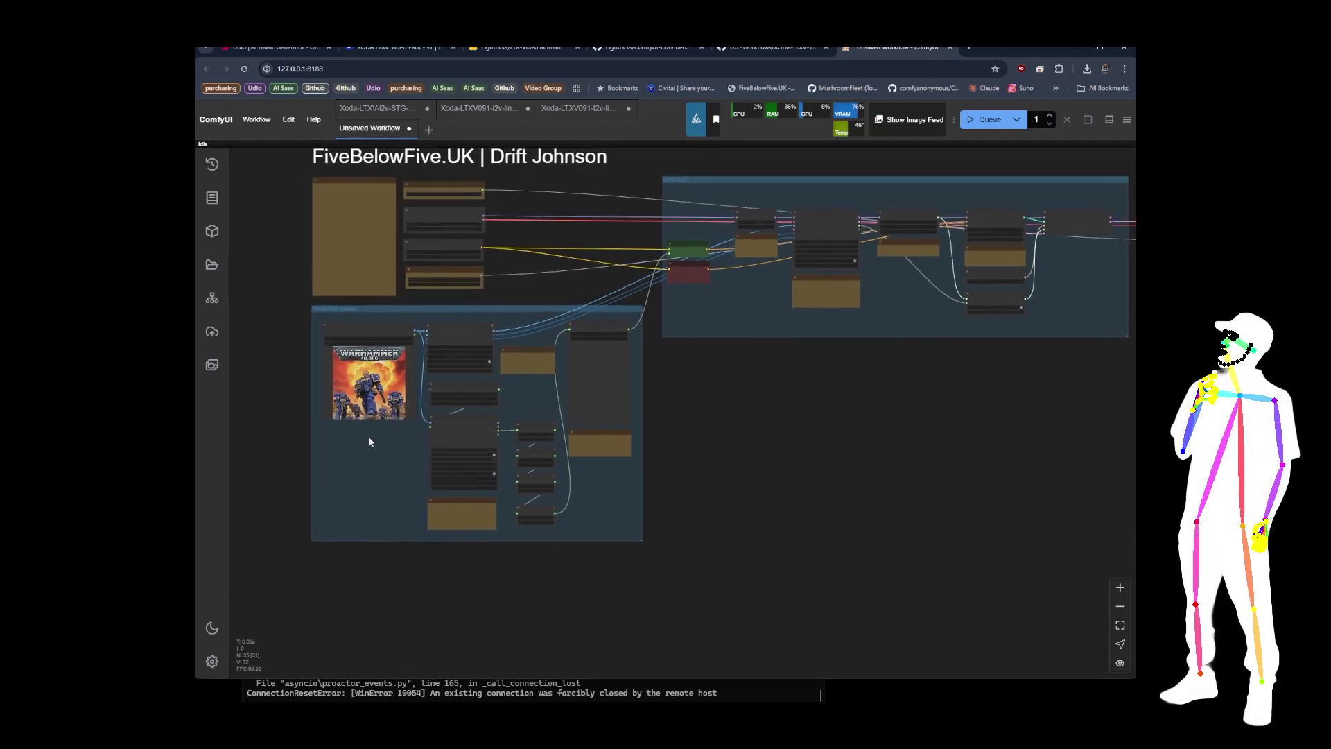
left_click(572, 112)
scroll(347, 236, "down", 3)
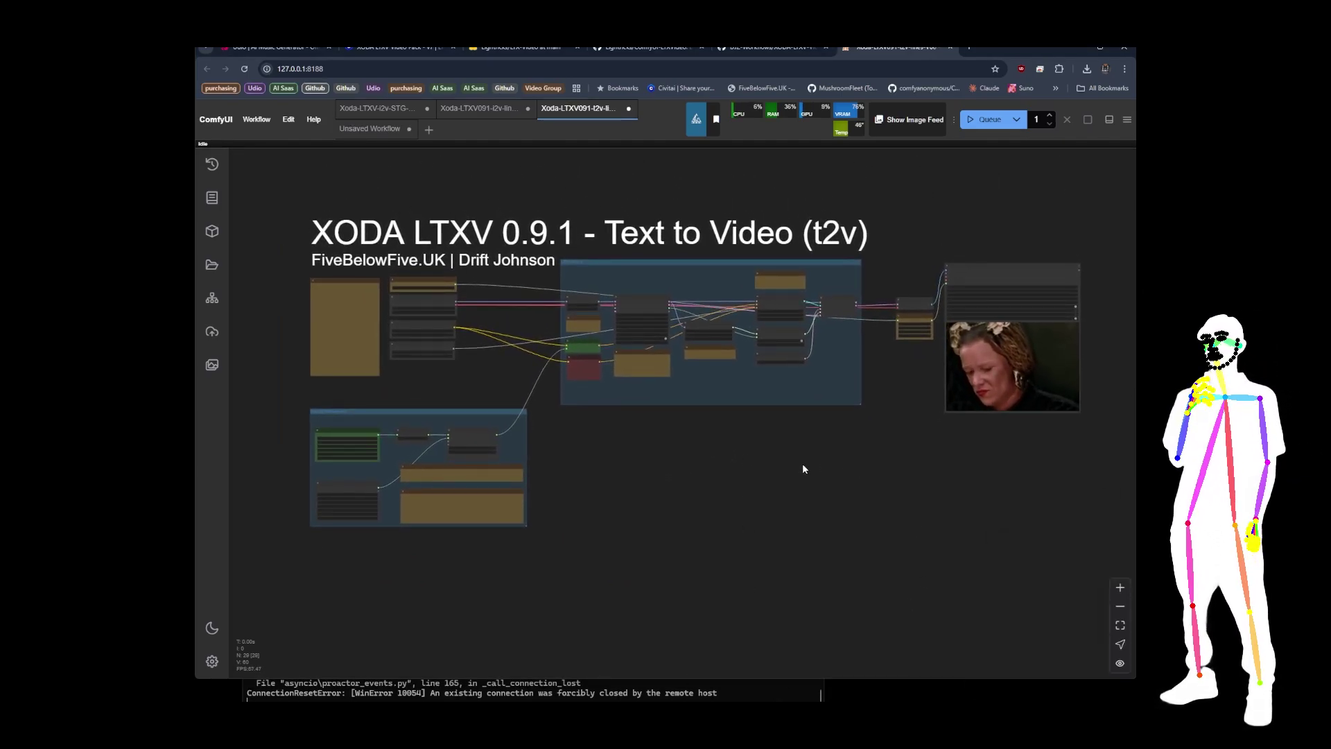
scroll(380, 322, "up", 5)
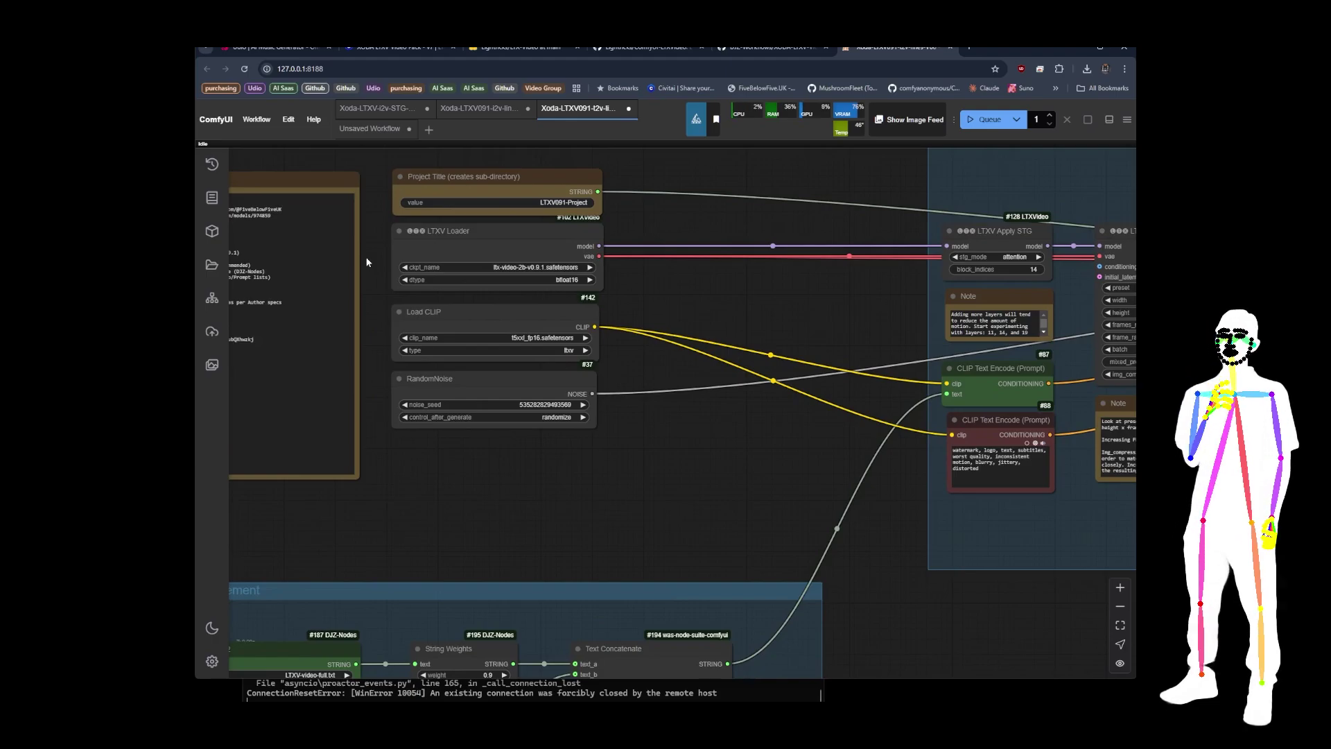
scroll(368, 262, "down", 9)
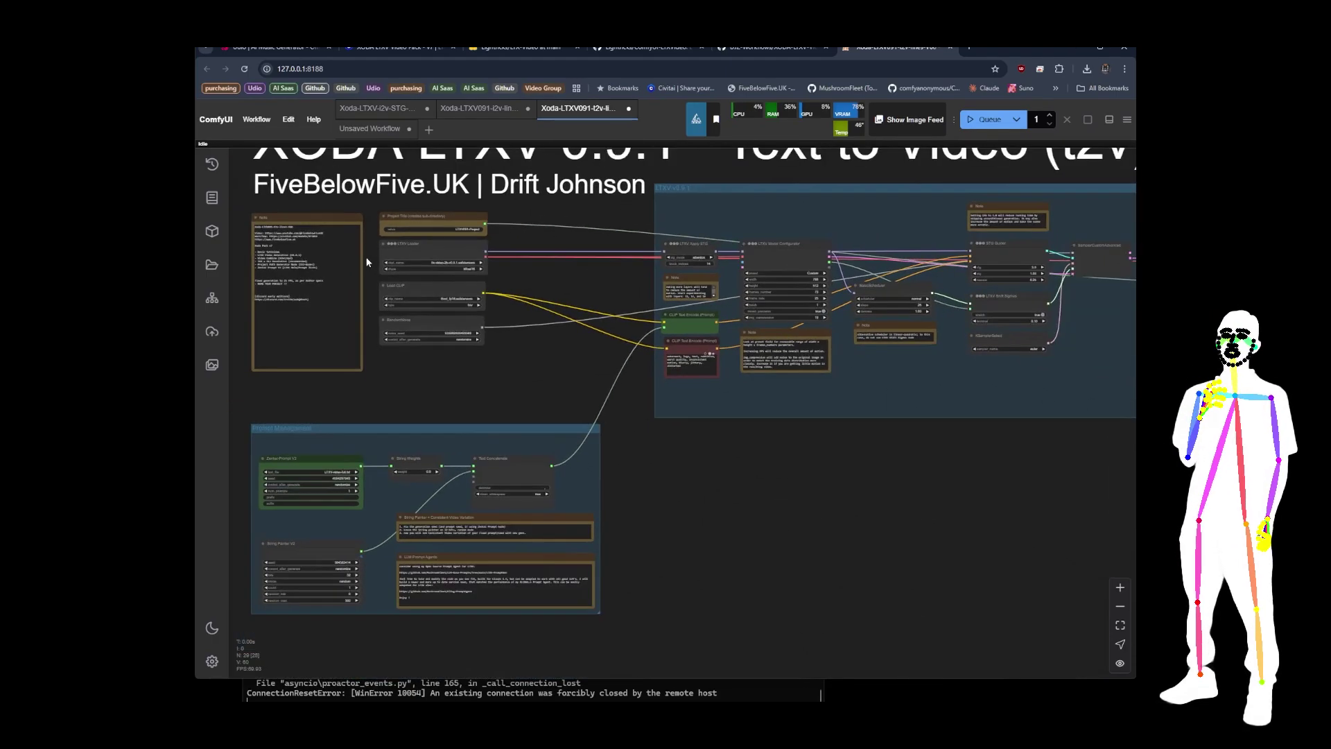
scroll(765, 471, "down", 2)
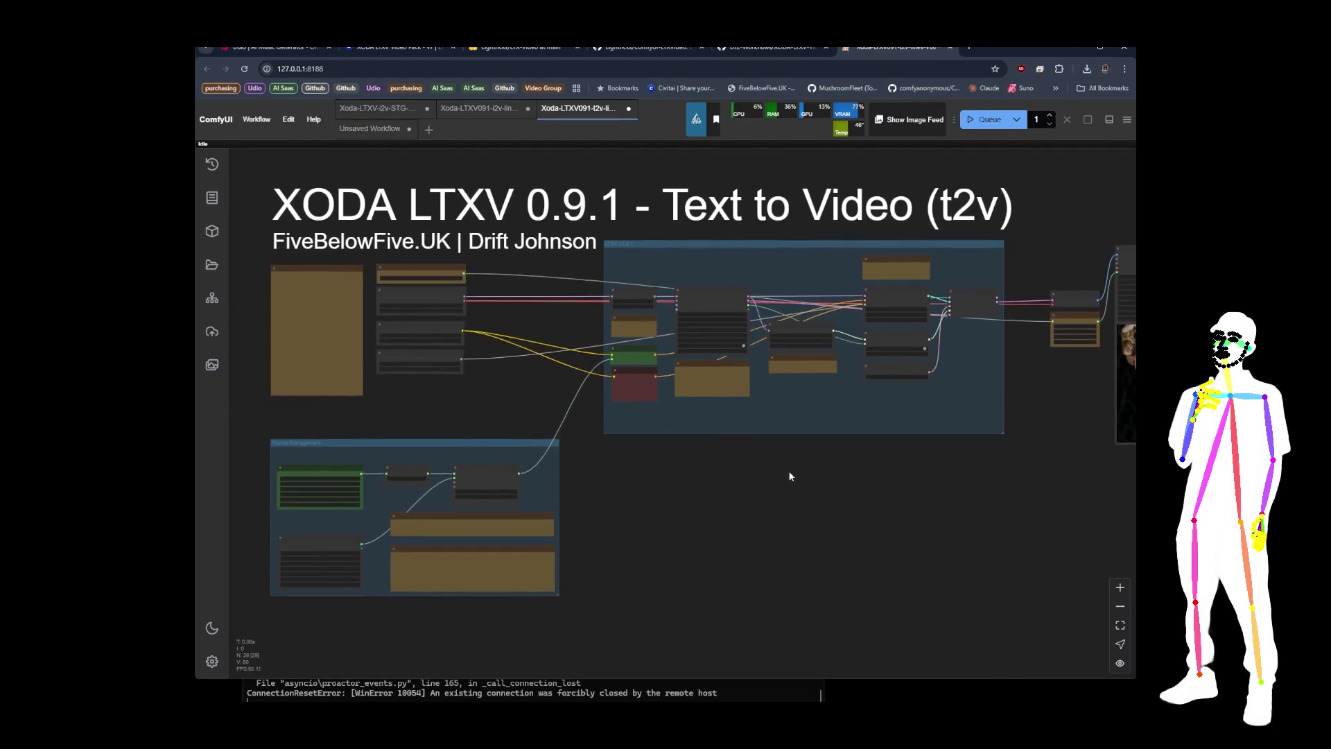
scroll(635, 463, "down", 2)
left_click_drag(718, 471, 675, 448)
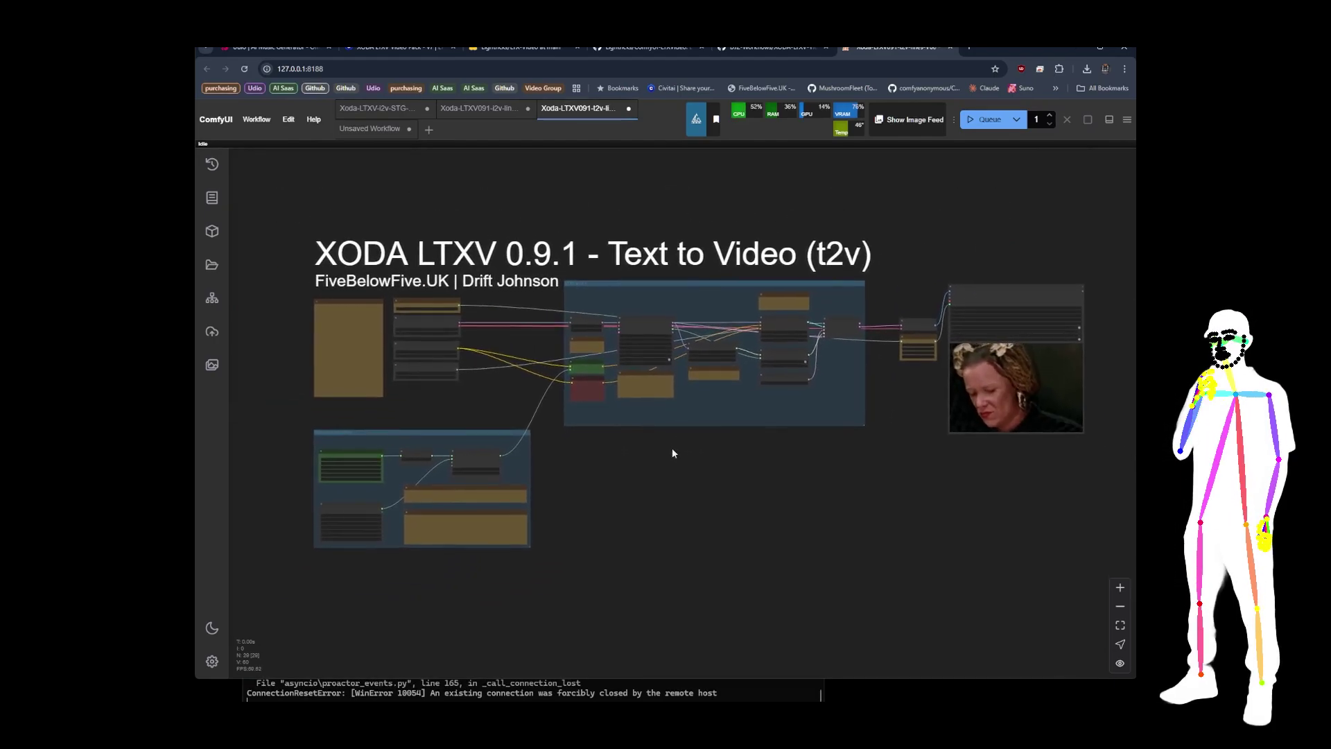
scroll(383, 336, "down", 1)
scroll(383, 336, "up", 10)
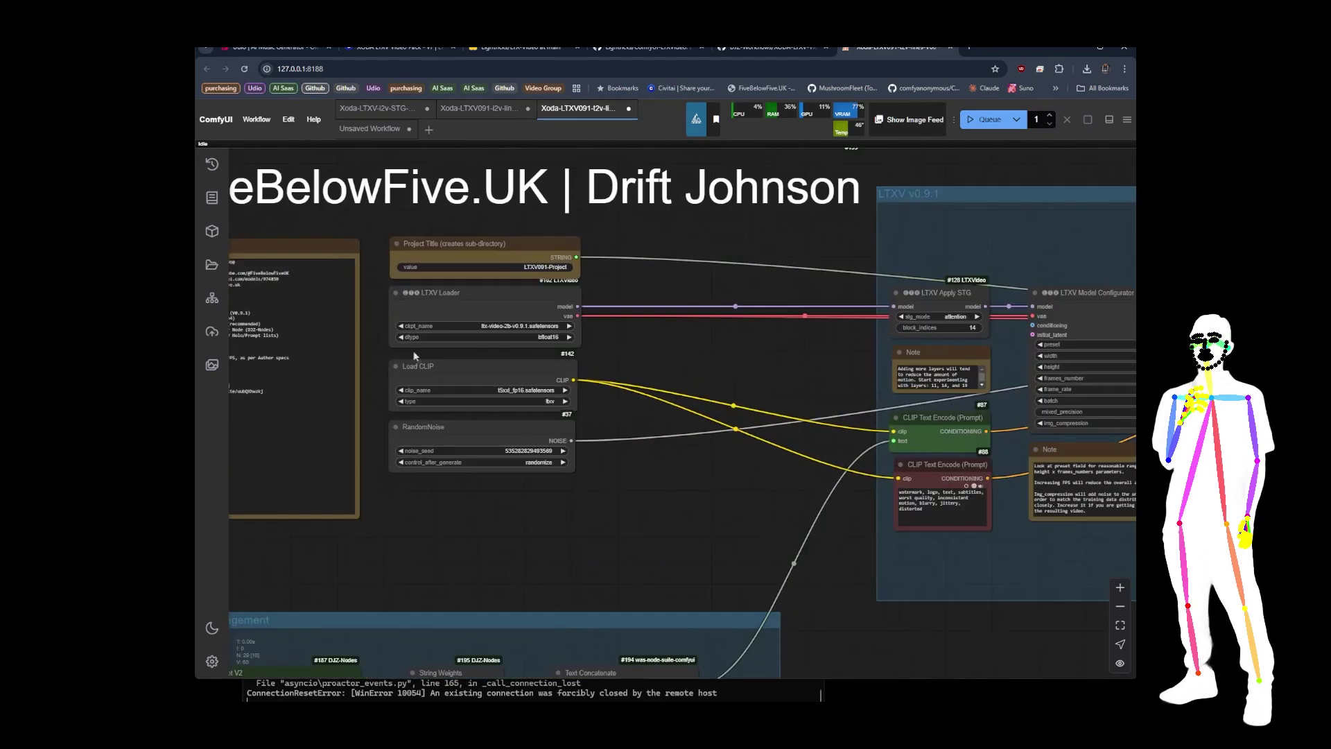
left_click(468, 368)
left_click(457, 318)
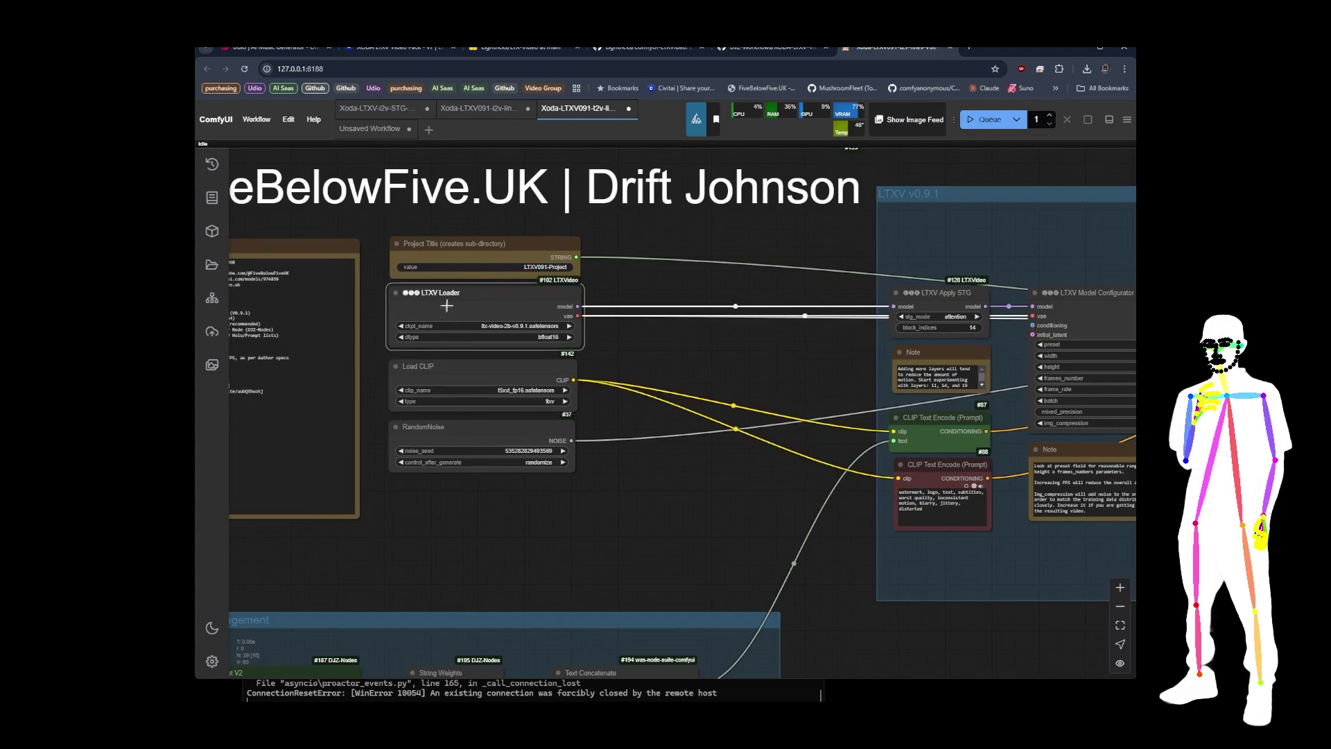
scroll(367, 244, "down", 10)
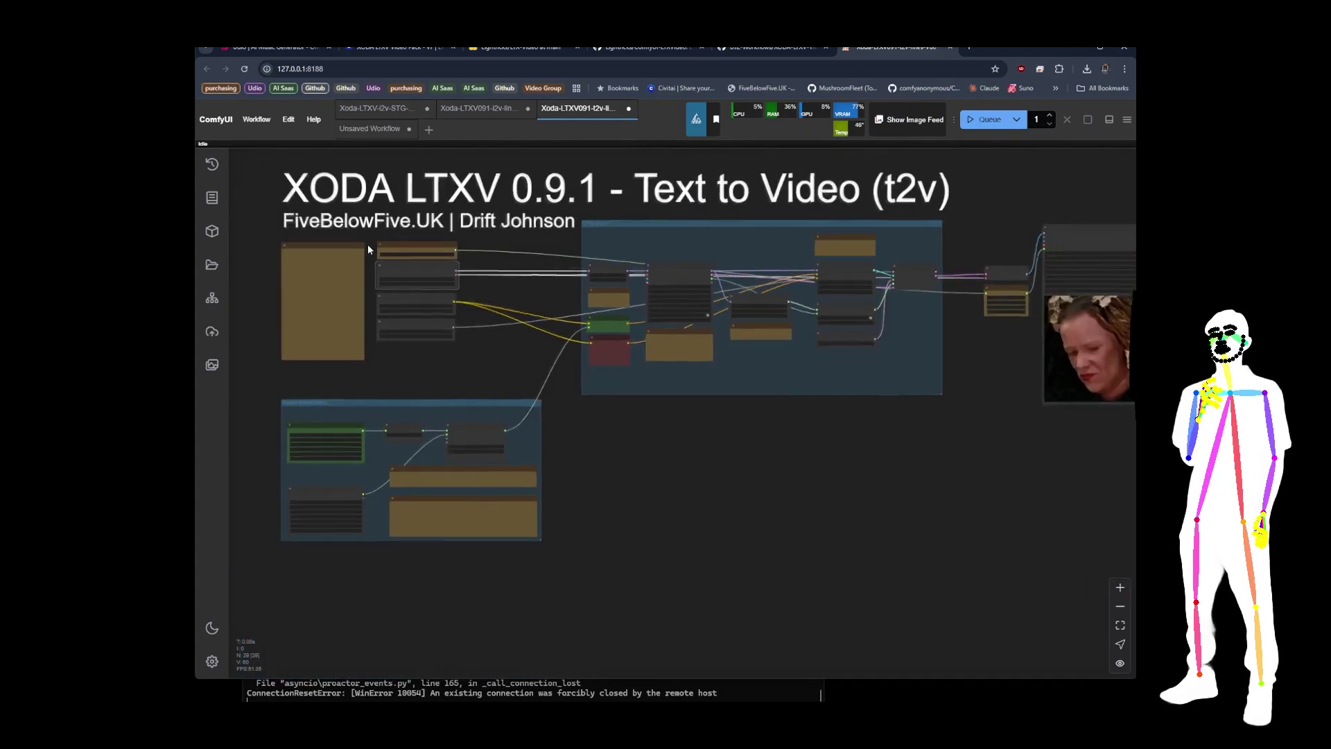
left_click_drag(709, 443, 706, 461)
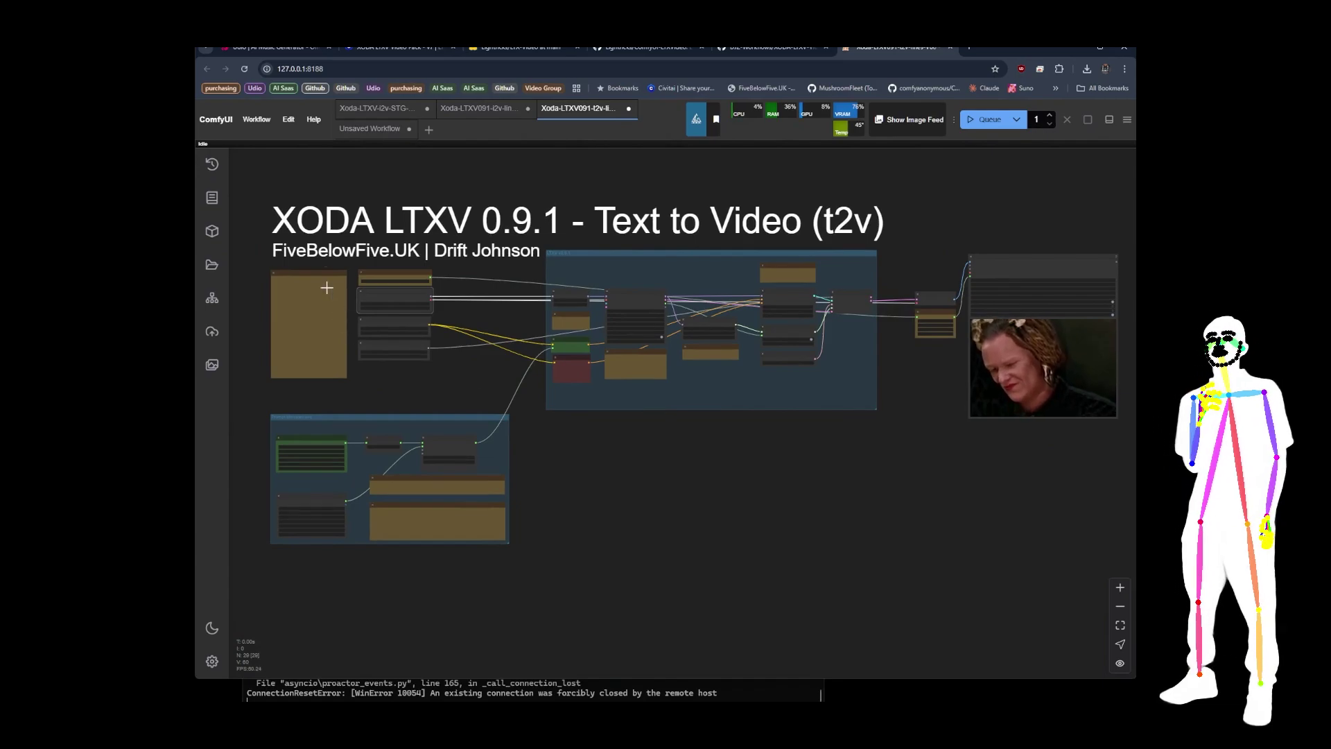
left_click(256, 180)
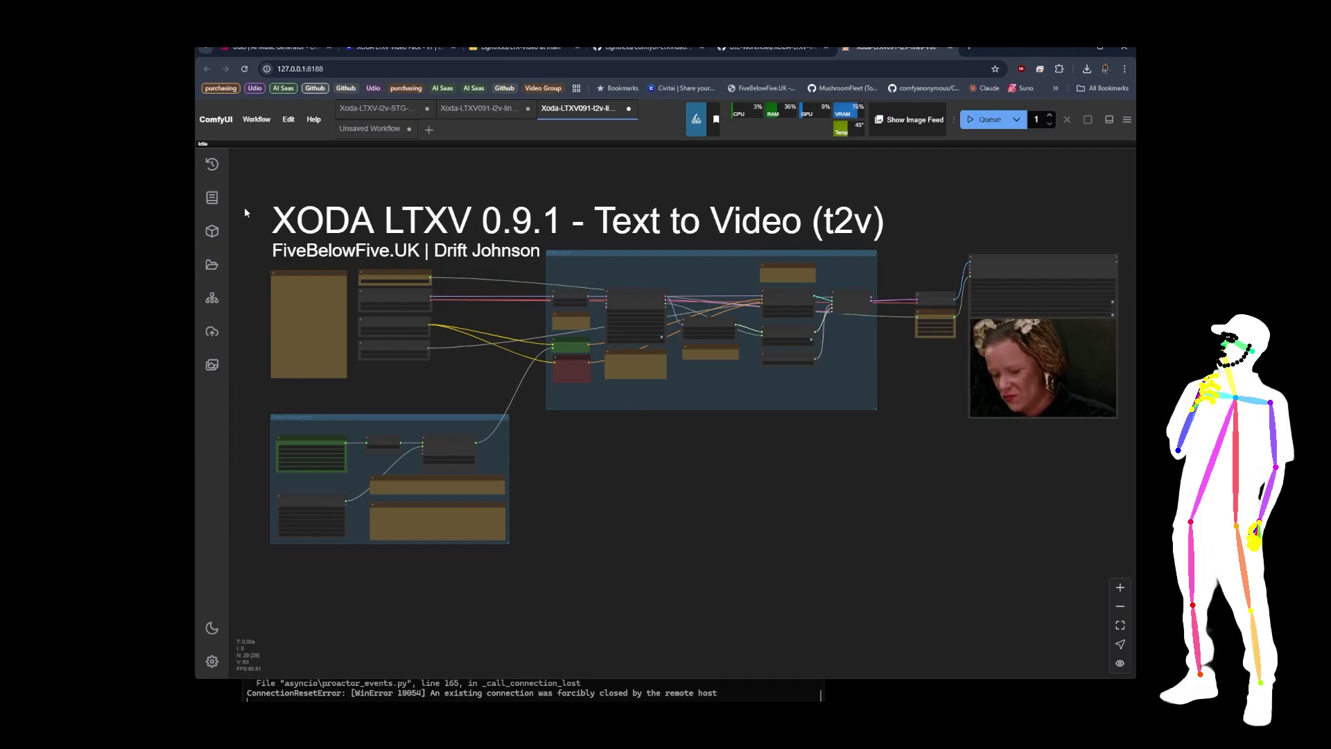
scroll(367, 309, "up", 6)
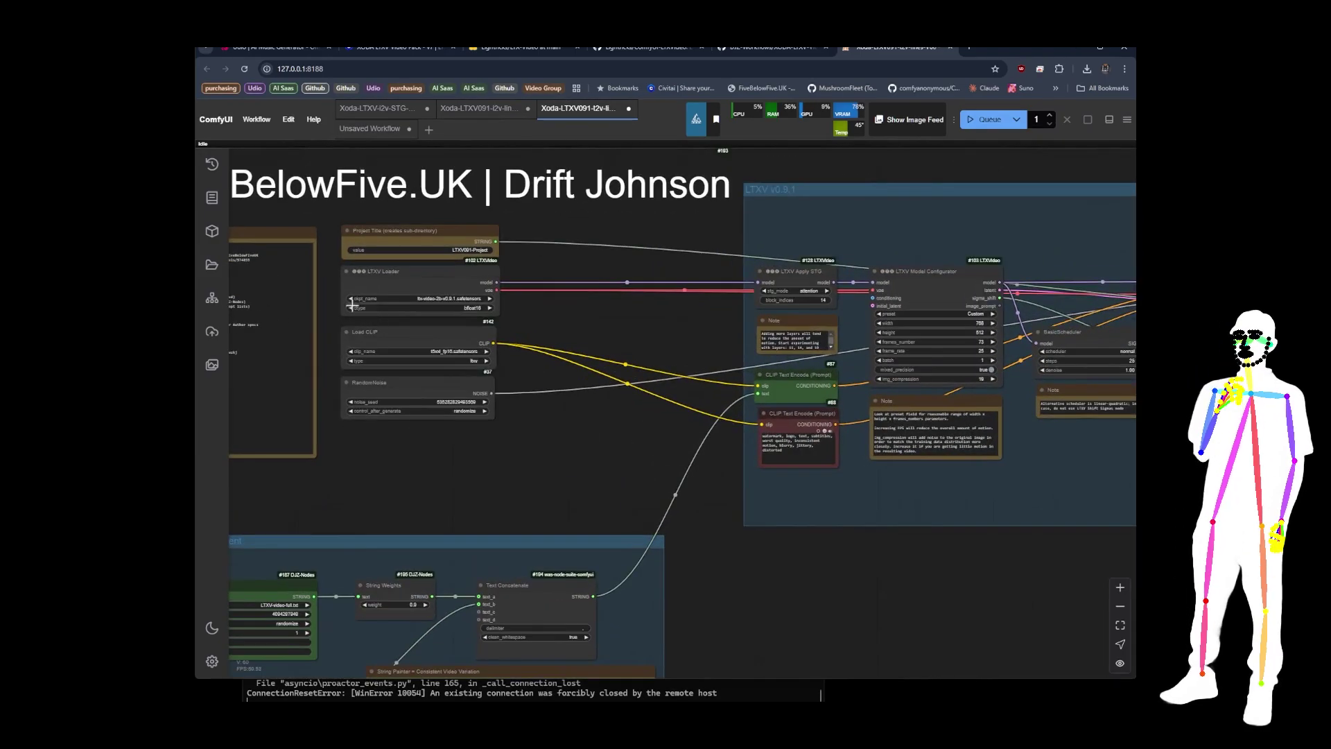
scroll(326, 299, "down", 10)
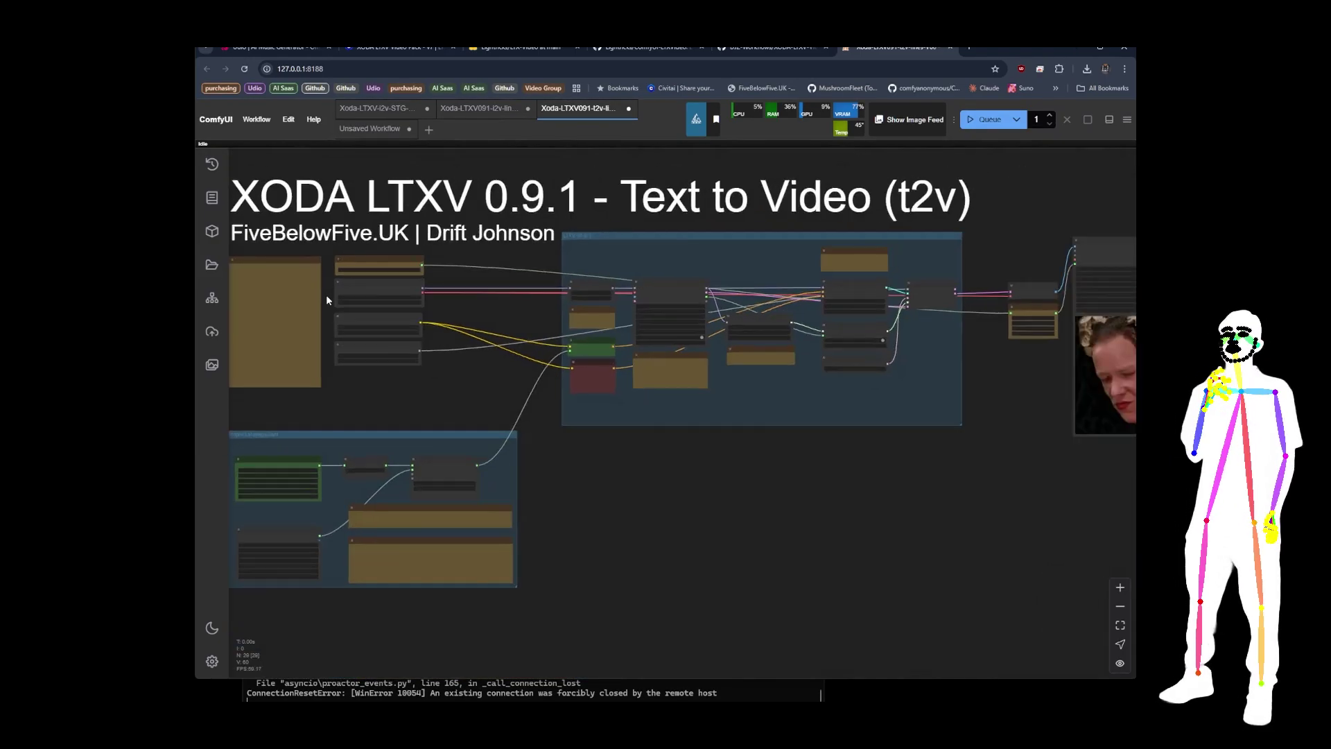
left_click_drag(659, 456, 689, 460)
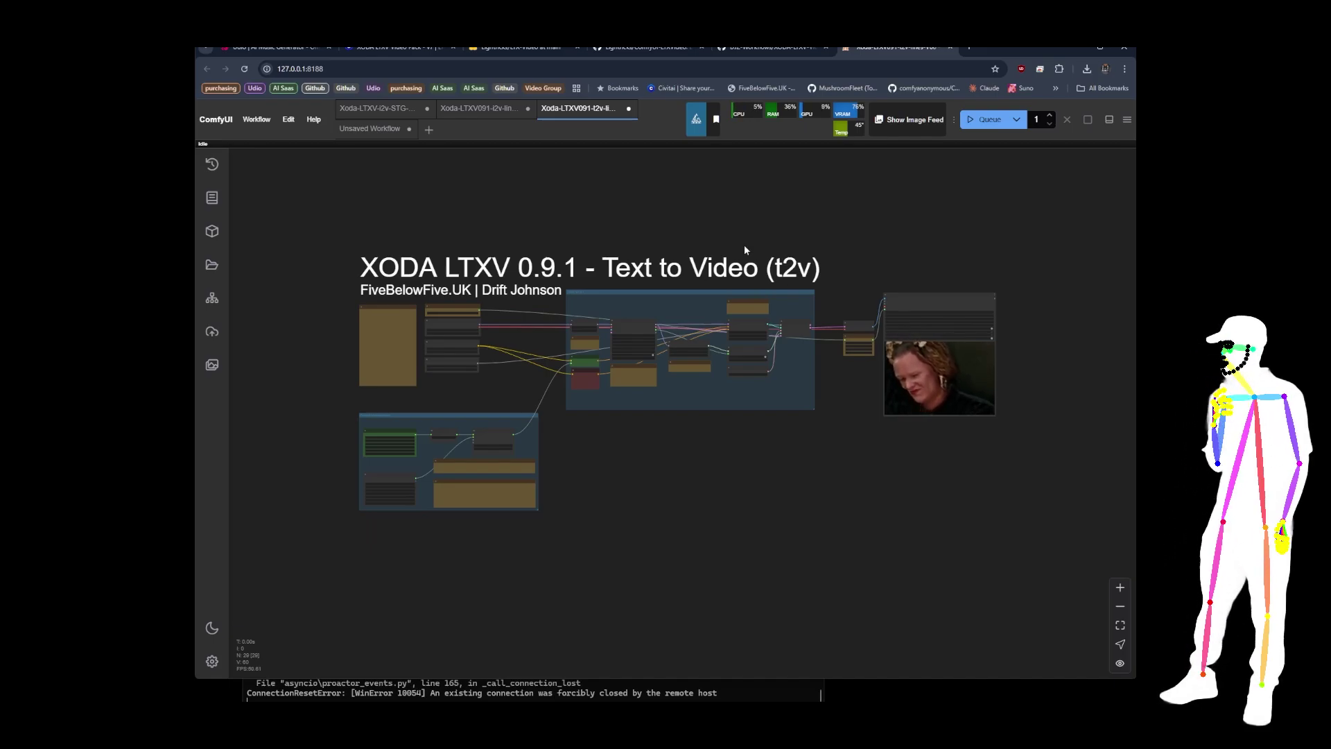
Step: Show the Civitai XODA LTXV Video Pack page, then return to the DJZ-Workflows GitHub page
left_click(392, 49)
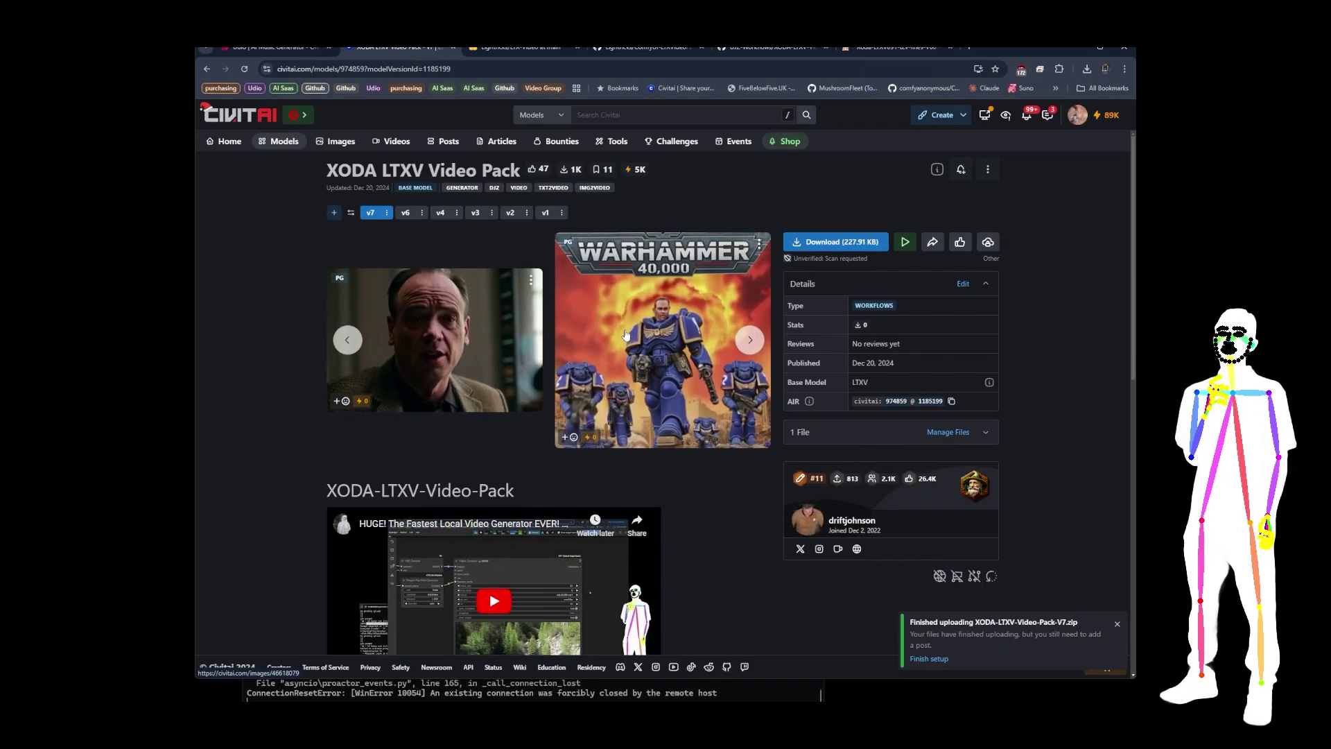
left_click(763, 48)
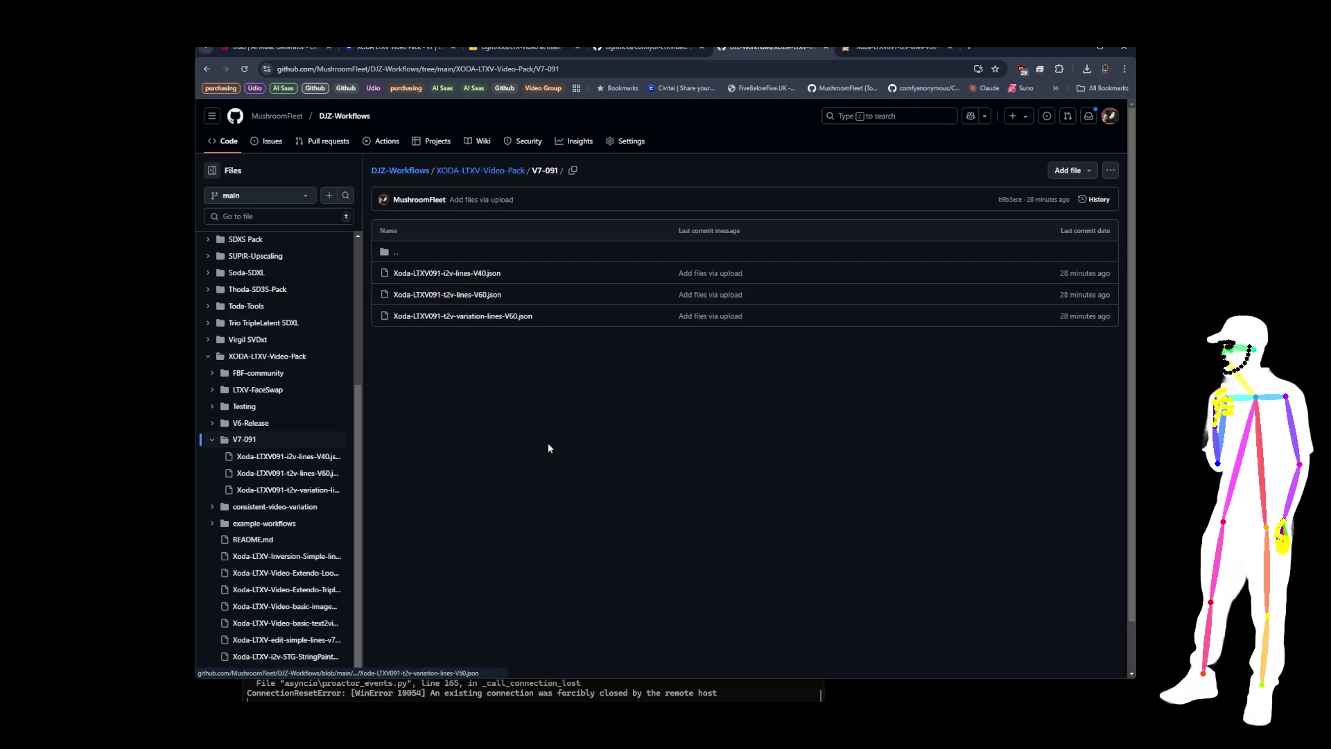
Step: View the Lightricks ComfyUI-LTXVideo file list, then return to the XODA t2v workflow
left_click(645, 47)
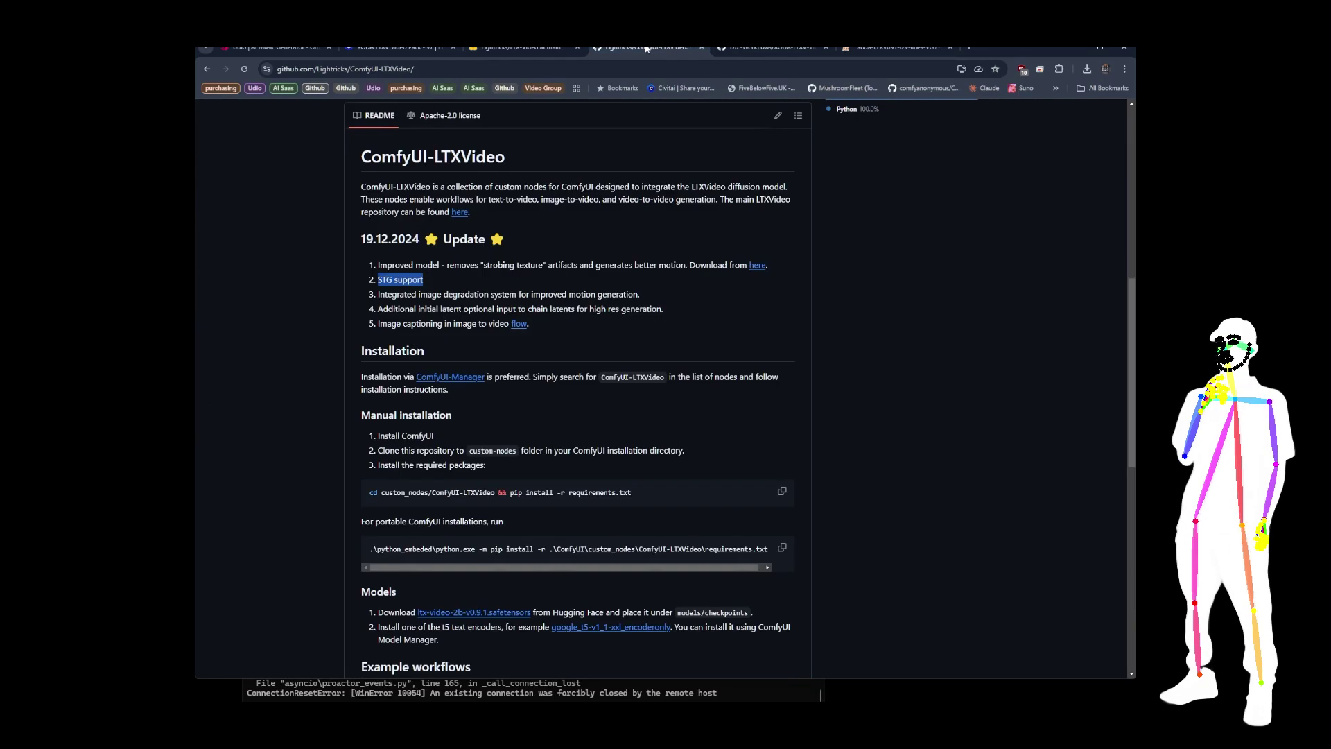
scroll(478, 497, "up", 5)
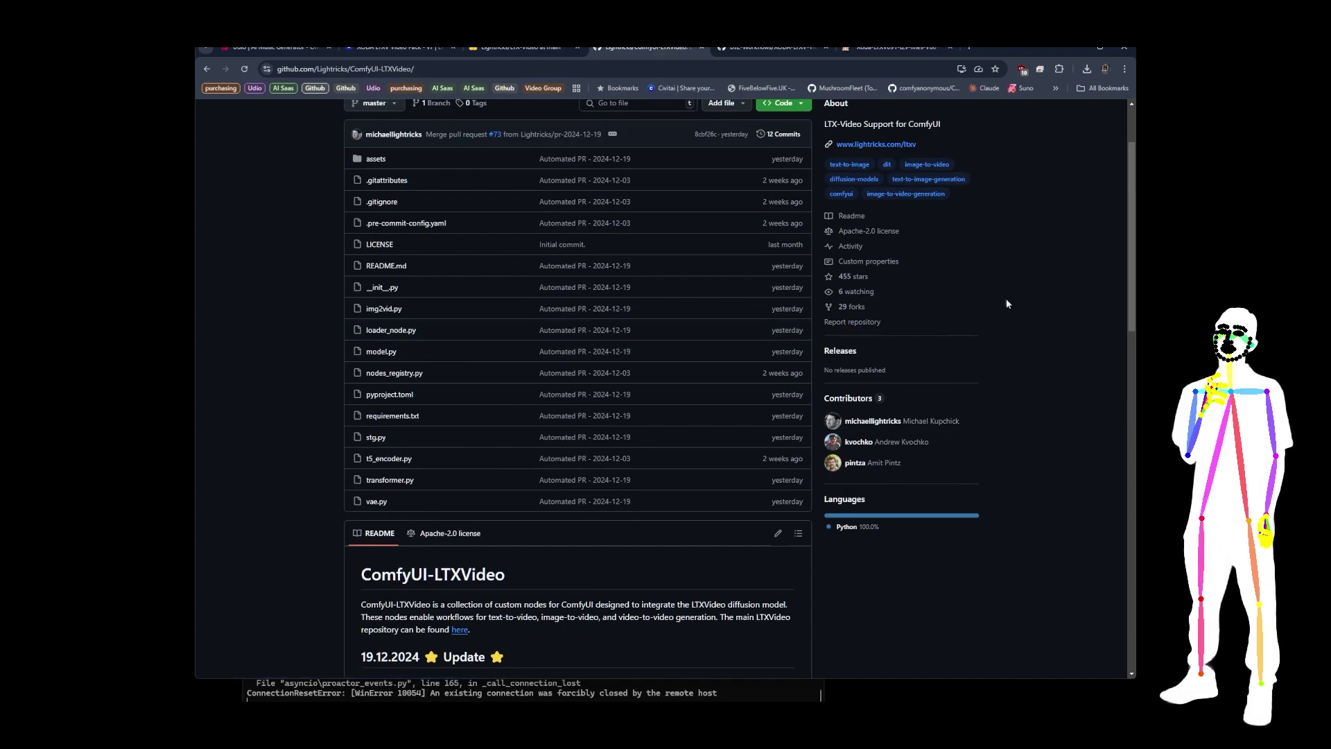
left_click(867, 48)
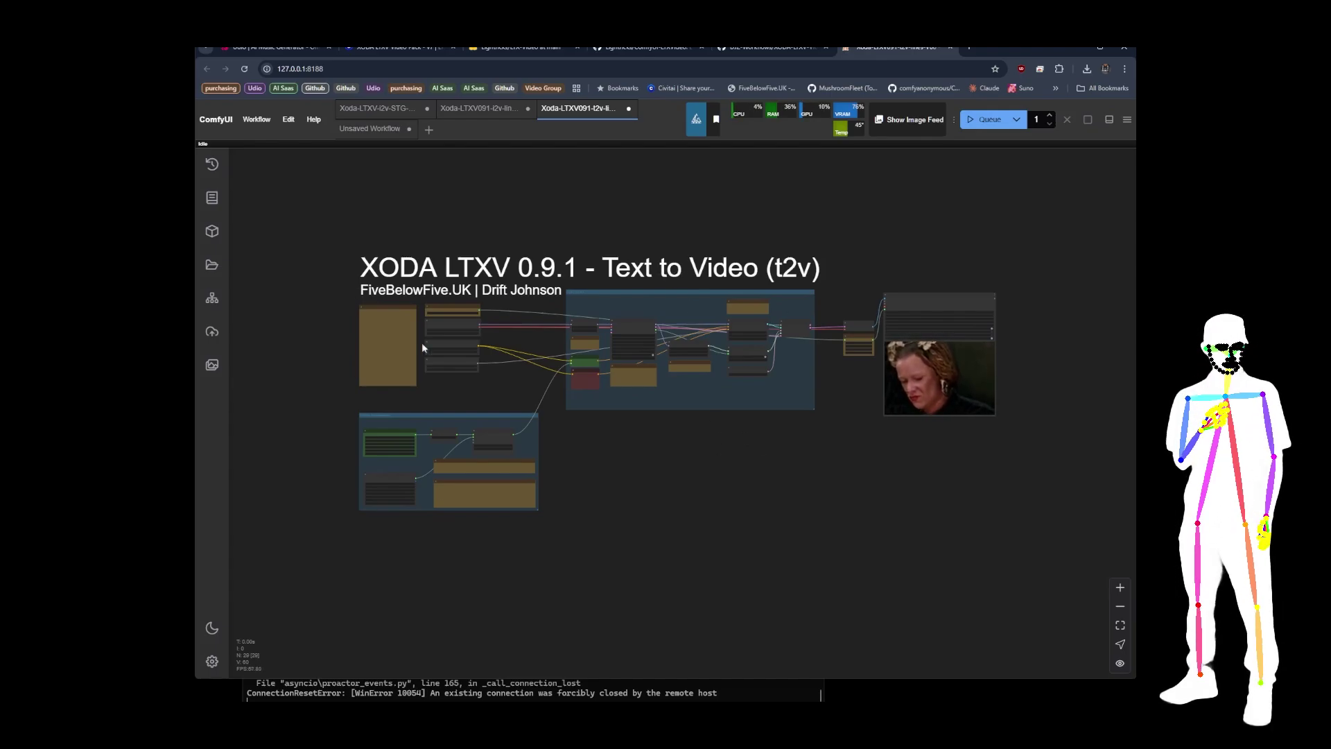
scroll(421, 458, "up", 10)
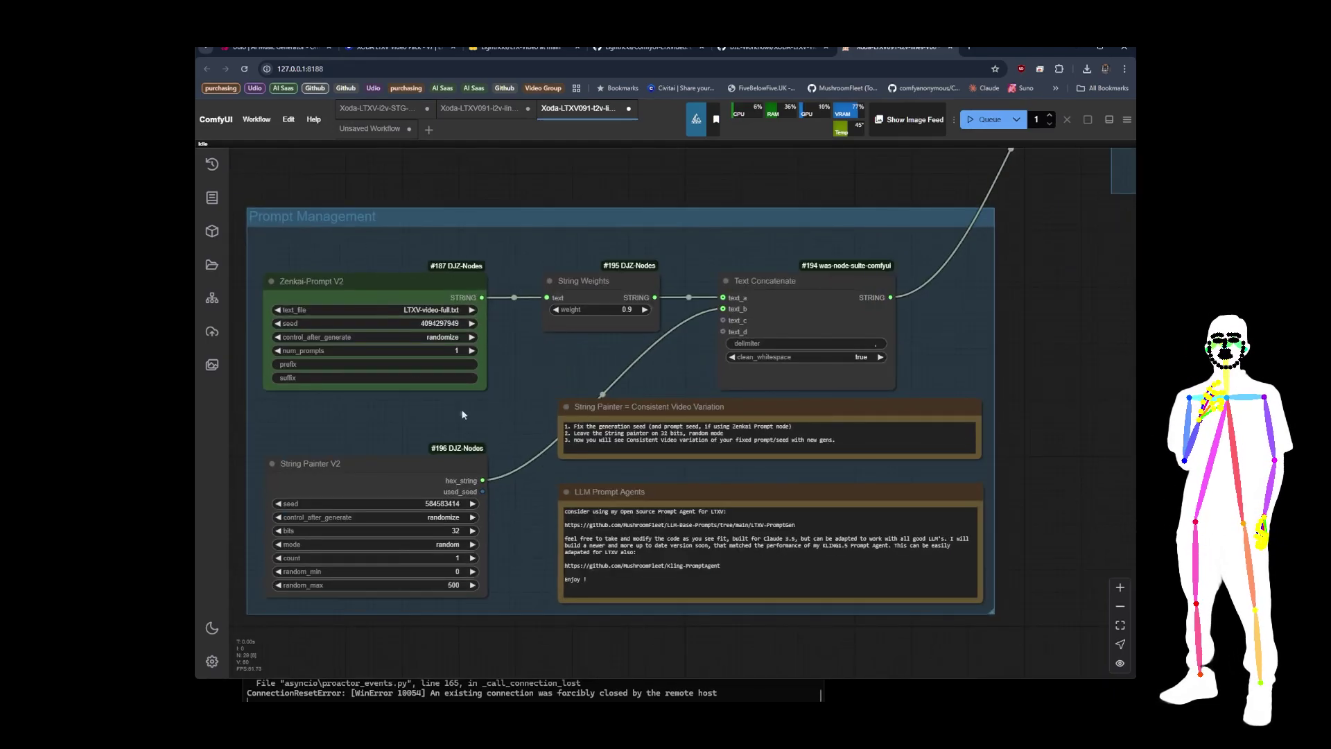
scroll(518, 380, "down", 6)
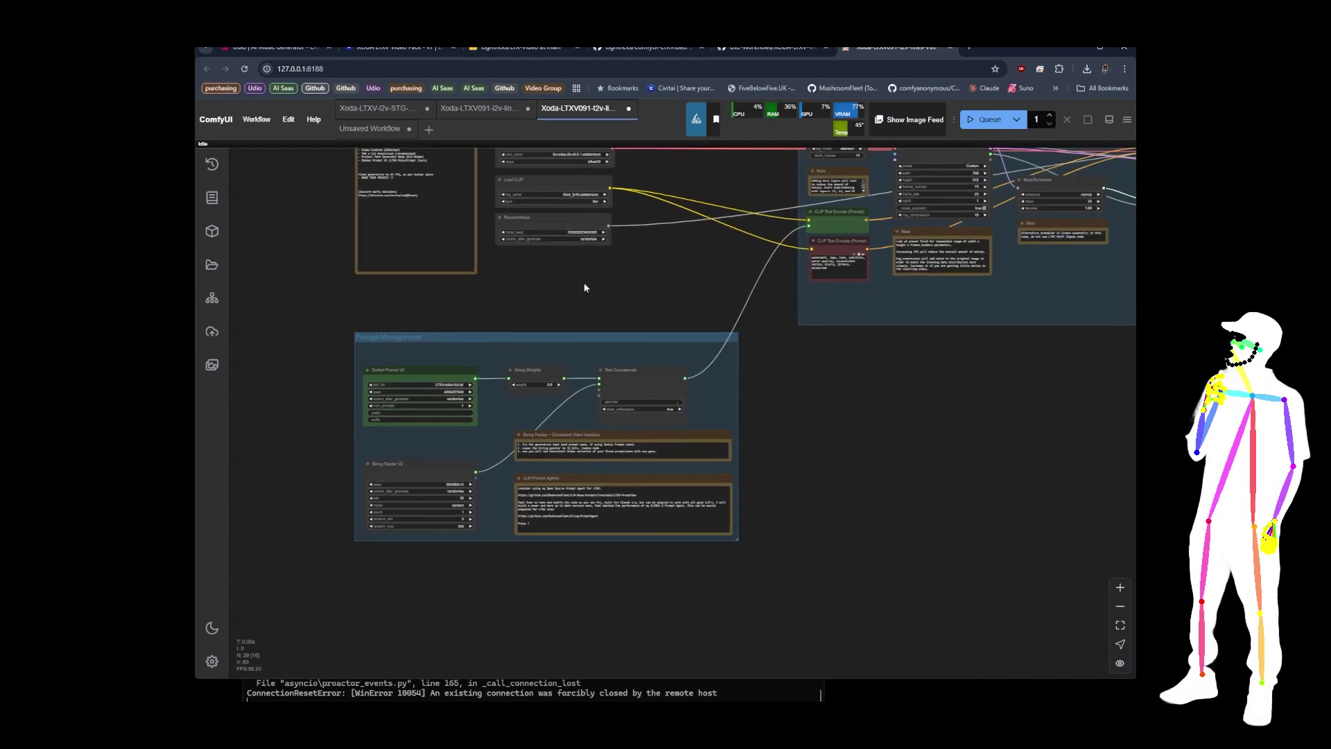
scroll(584, 215, "up", 8)
scroll(624, 263, "down", 5)
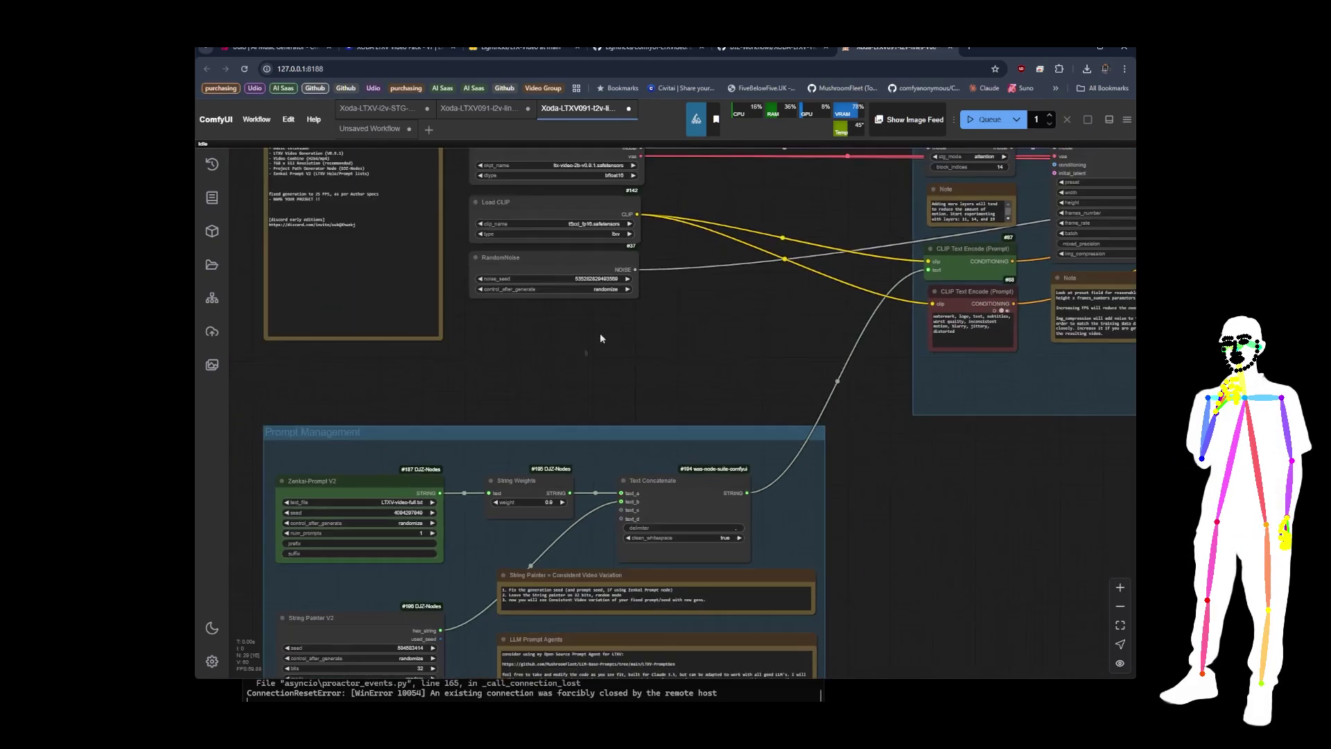
scroll(444, 390, "up", 5)
scroll(488, 421, "down", 8)
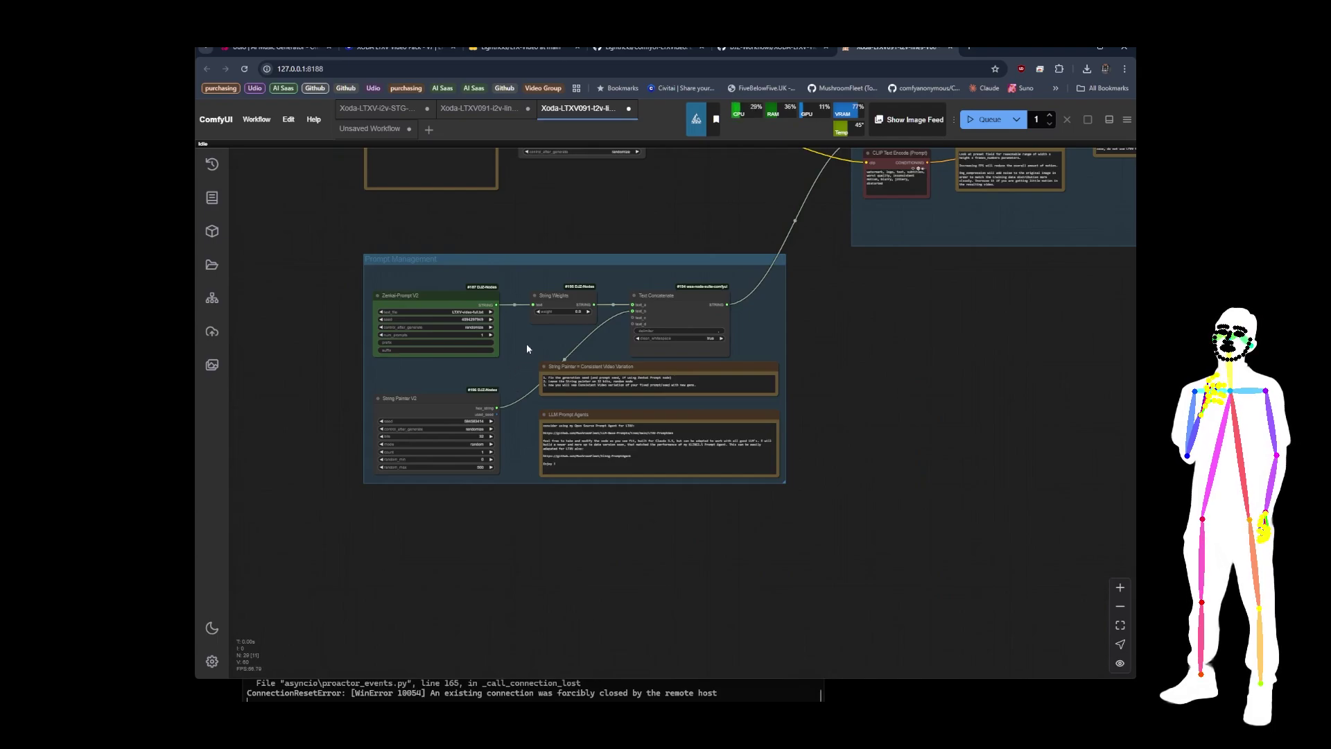
scroll(315, 285, "down", 6)
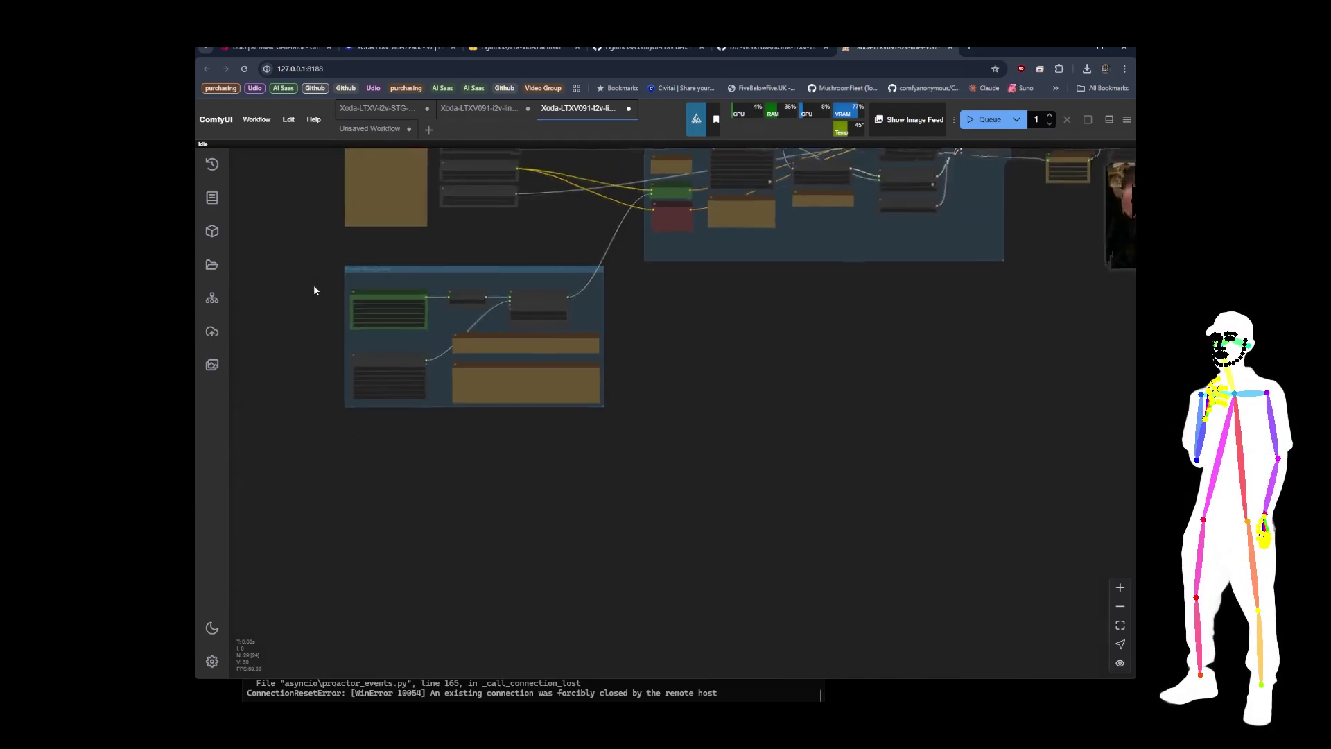
left_click_drag(682, 303, 633, 445)
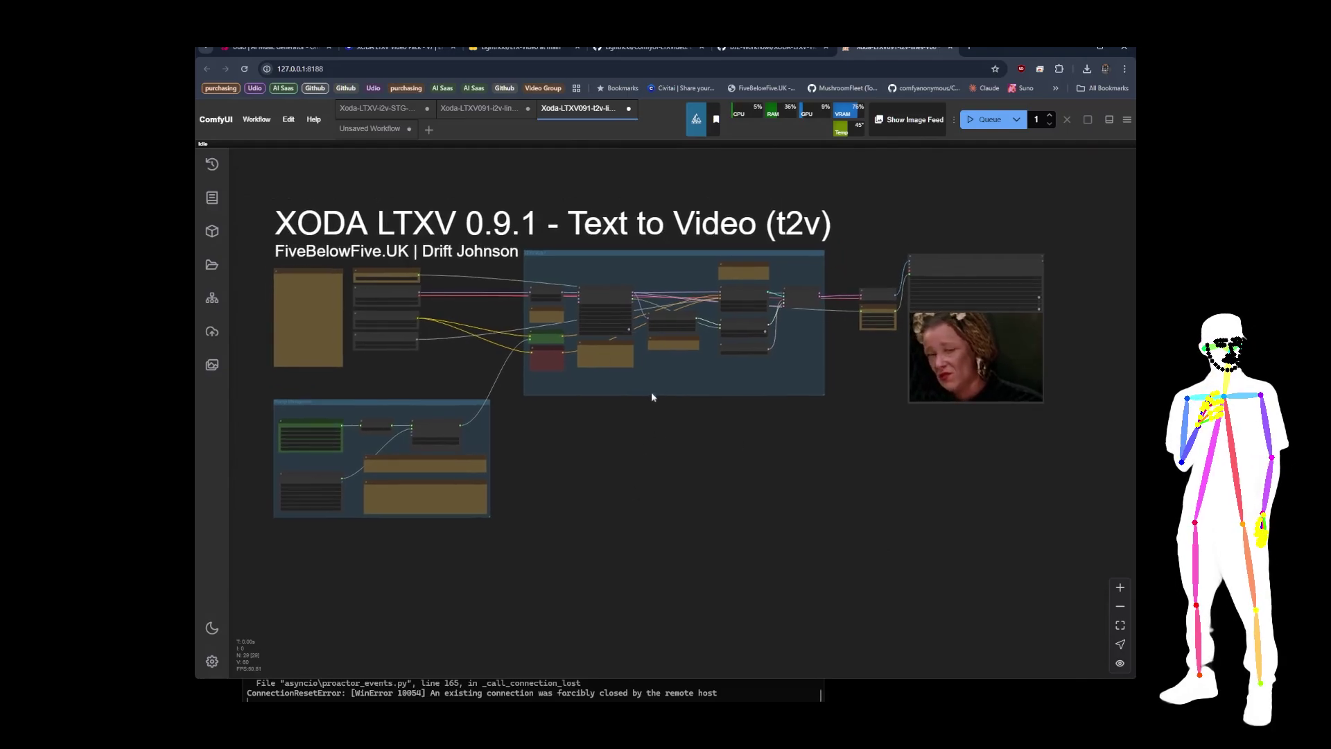
Step: Open the Unsaved Workflow i2v tab and inspect its Load Image and Florence2 nodes and Warhammer 40,000 output
left_click(374, 128)
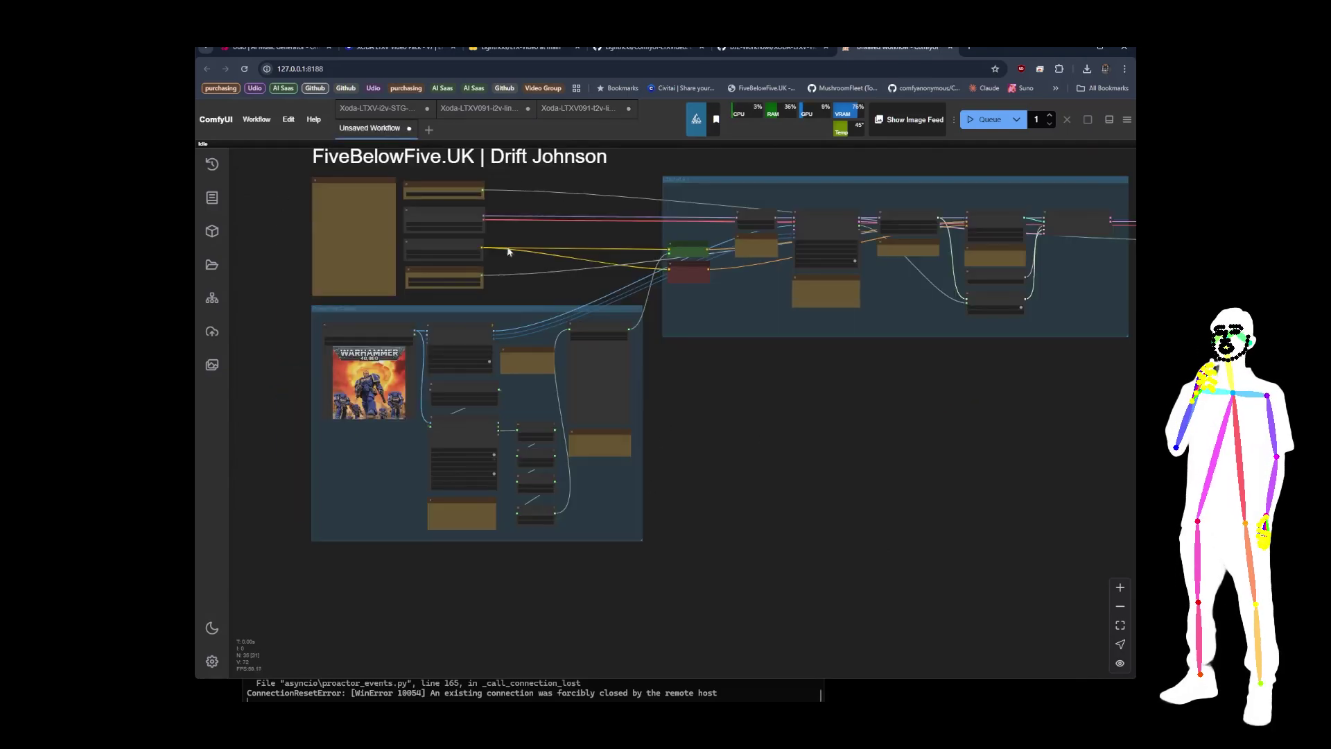
scroll(508, 249, "down", 5)
scroll(701, 384, "down", 1)
left_click_drag(701, 383, 704, 407)
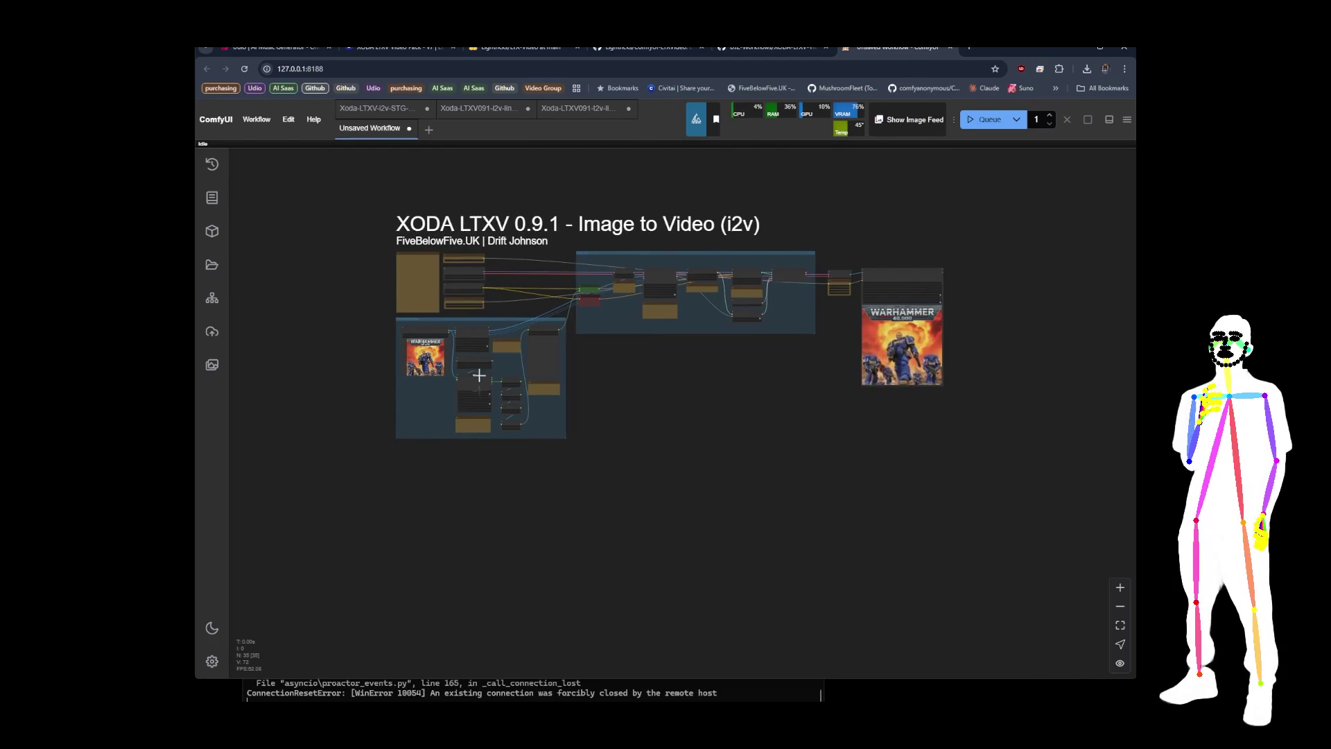
scroll(467, 358, "up", 10)
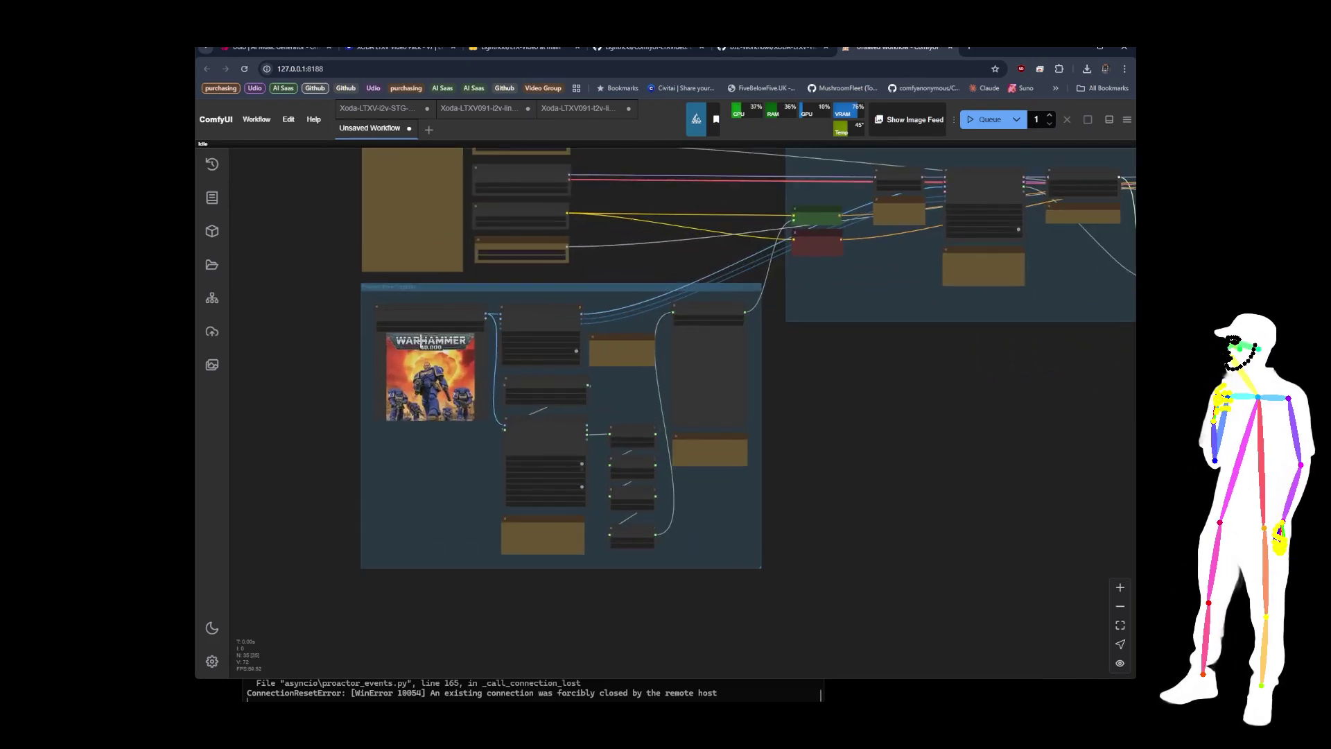
scroll(404, 374, "up", 5)
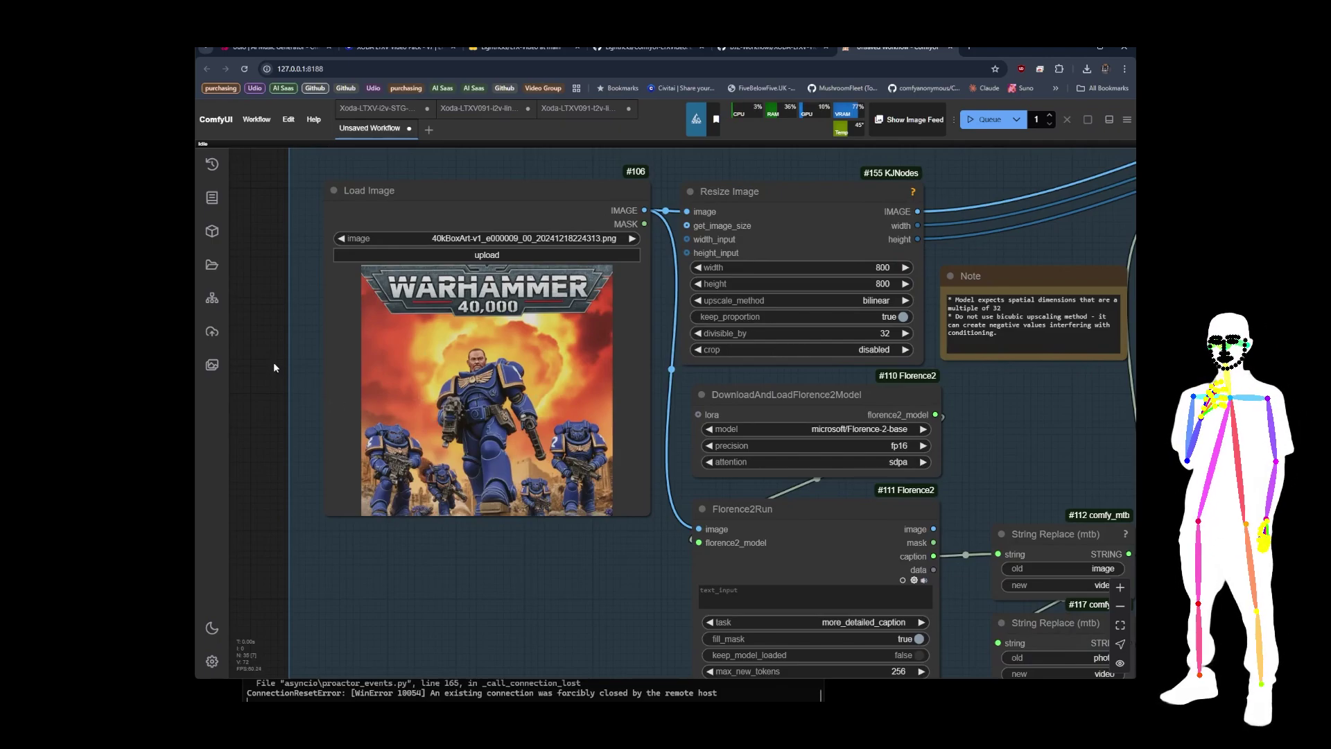
scroll(274, 368, "down", 10)
scroll(806, 382, "down", 5)
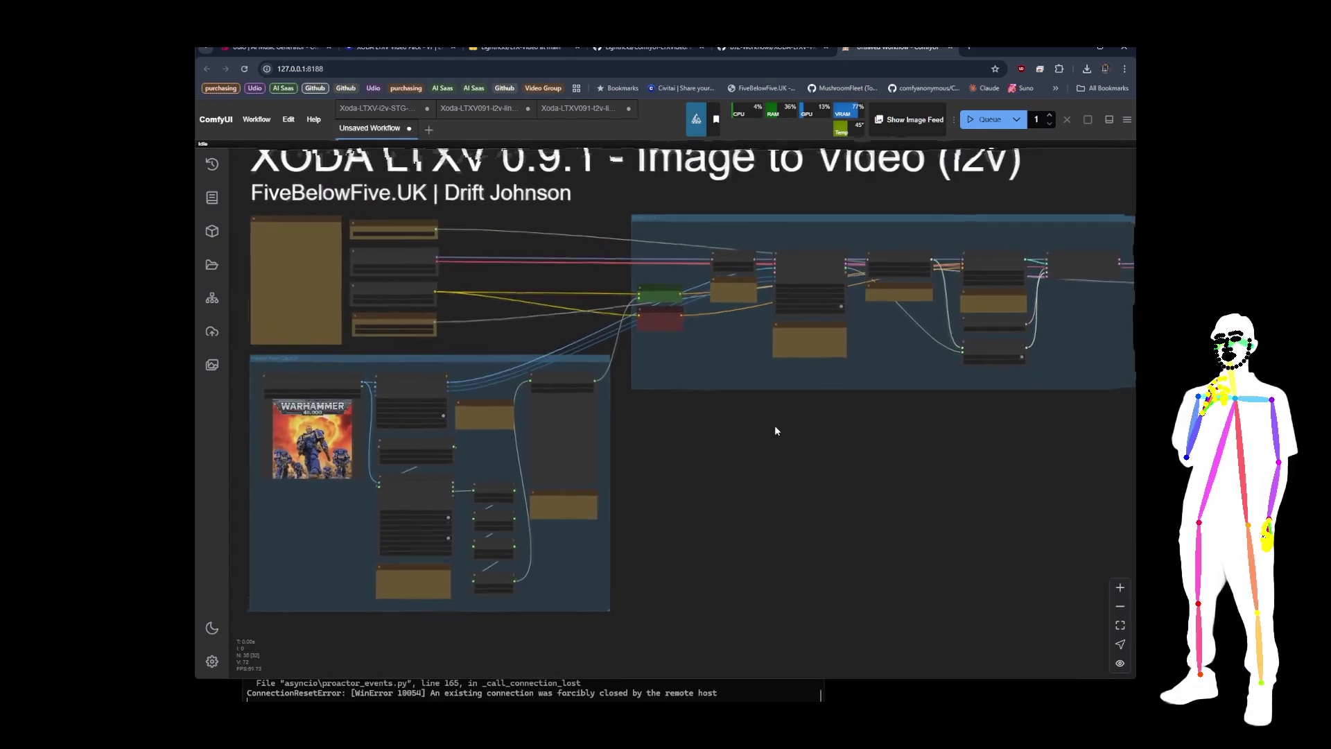
left_click_drag(752, 476, 740, 451)
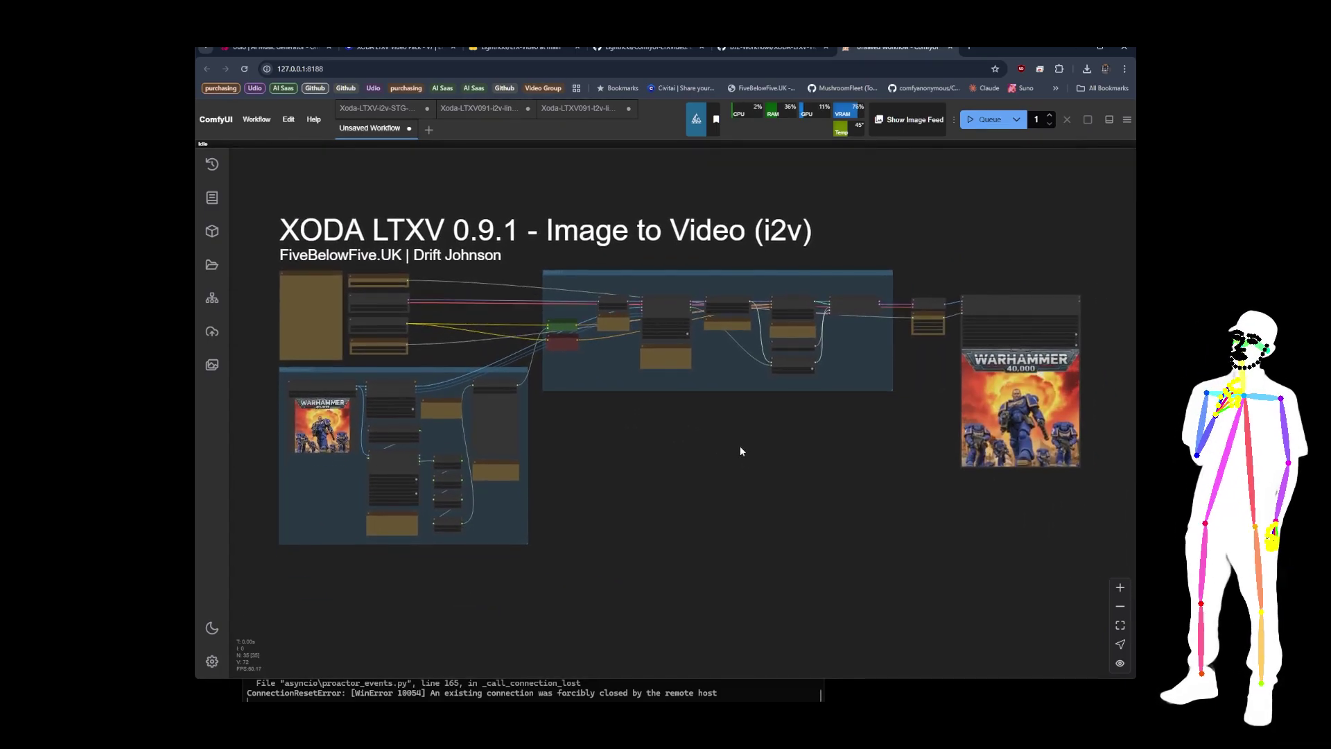